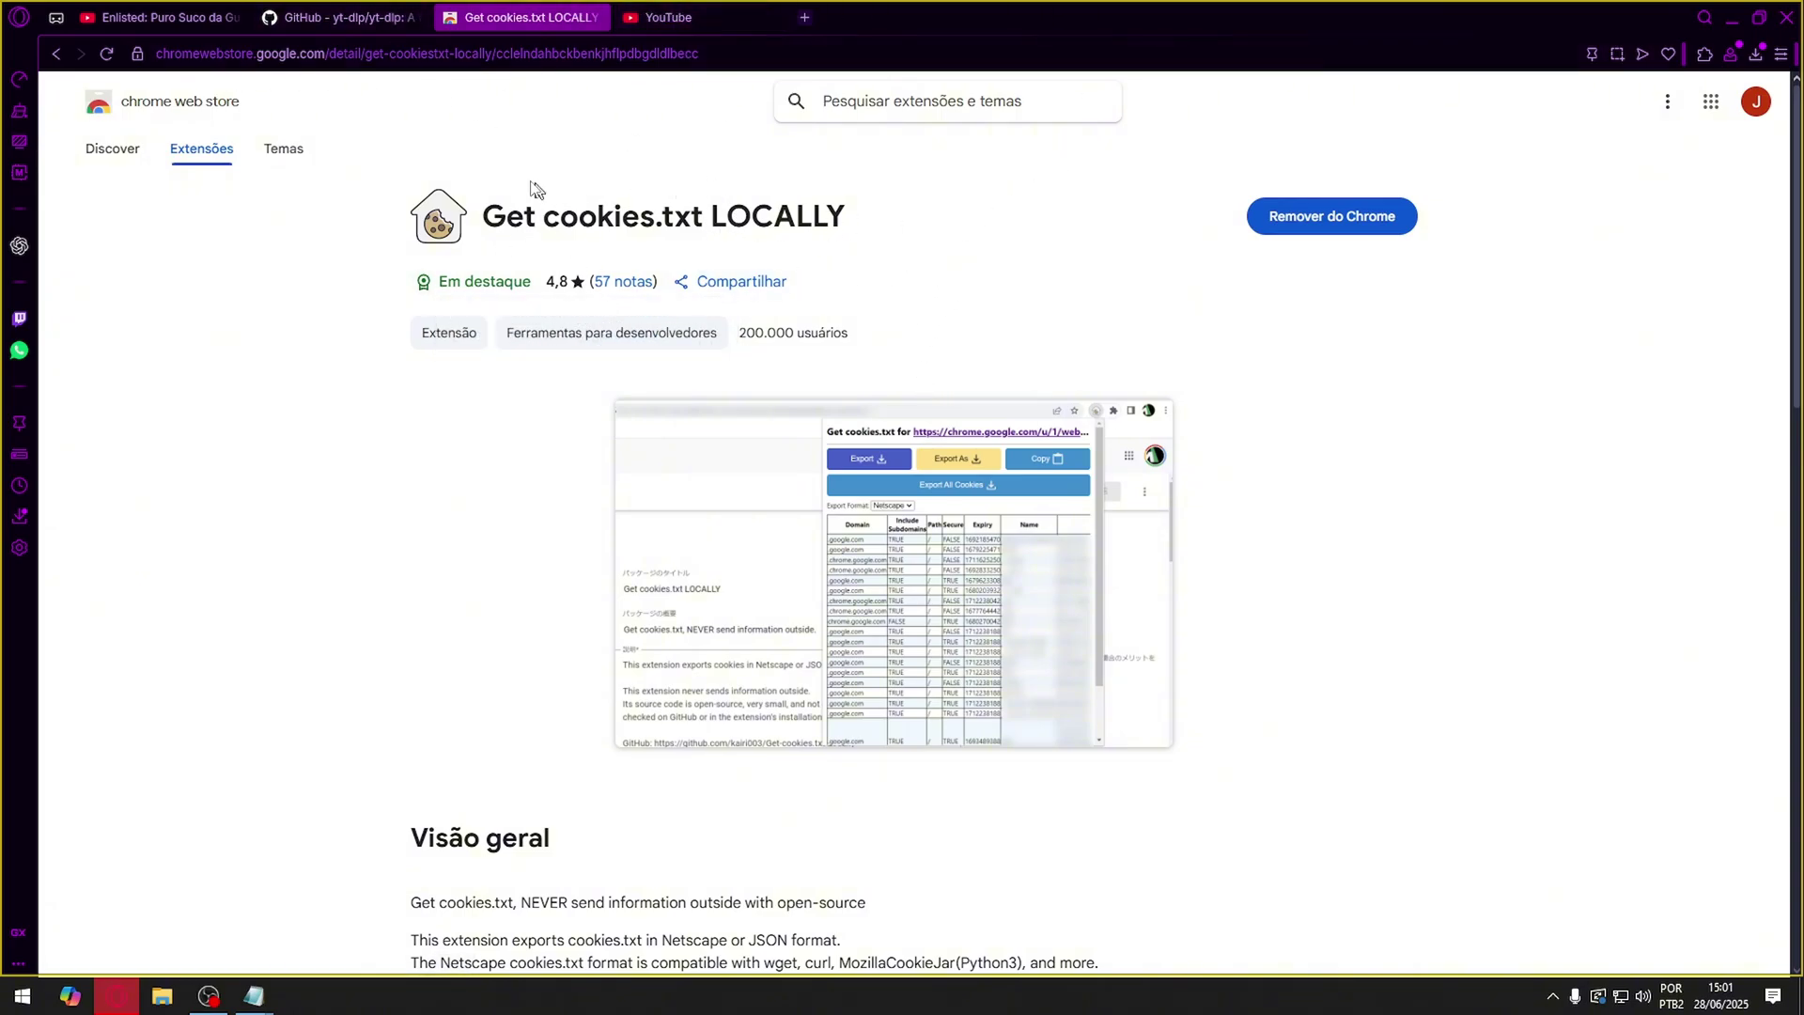
Go from the Get cookies.txt LOCALLY extension page to the YouTube home page and check that an account is signed in
{"action": "left_click_drag", "start_coordinate": [482, 218], "coordinate": [858, 230]}
{"action": "left_click", "coordinate": [1090, 240]}
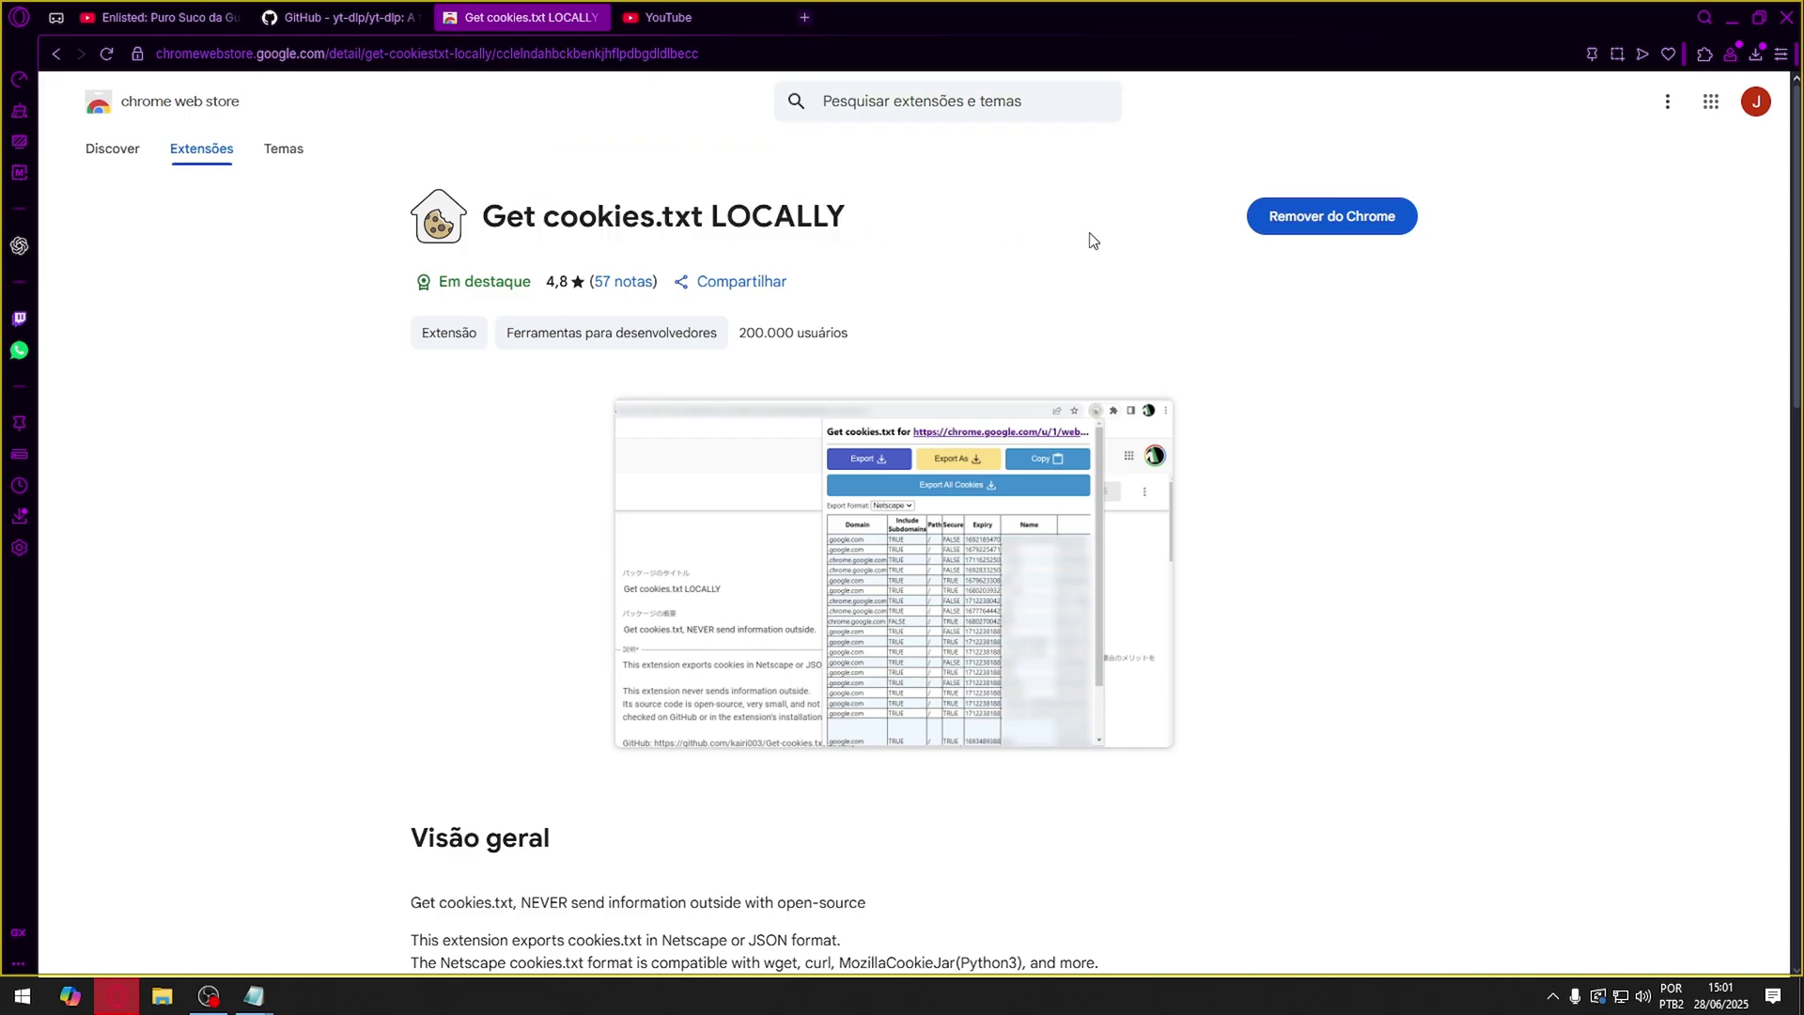
{"action": "left_click", "coordinate": [713, 13]}
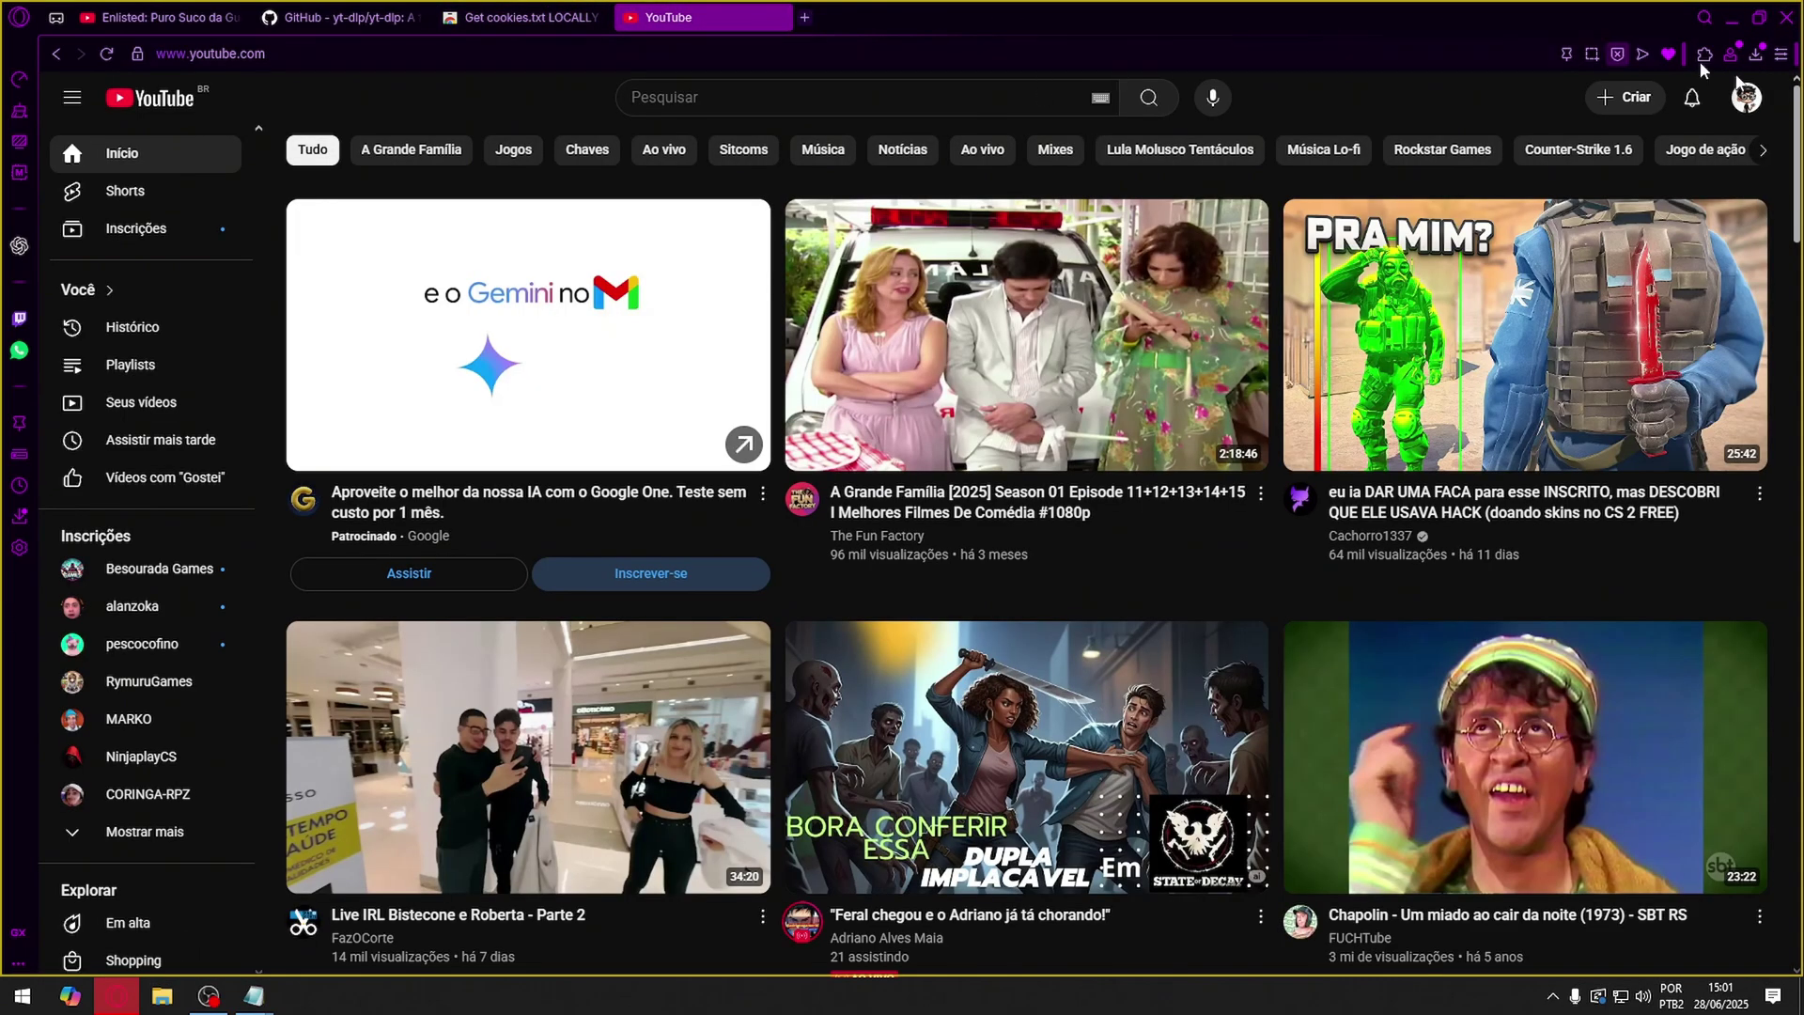
{"action": "left_click", "coordinate": [1747, 97]}
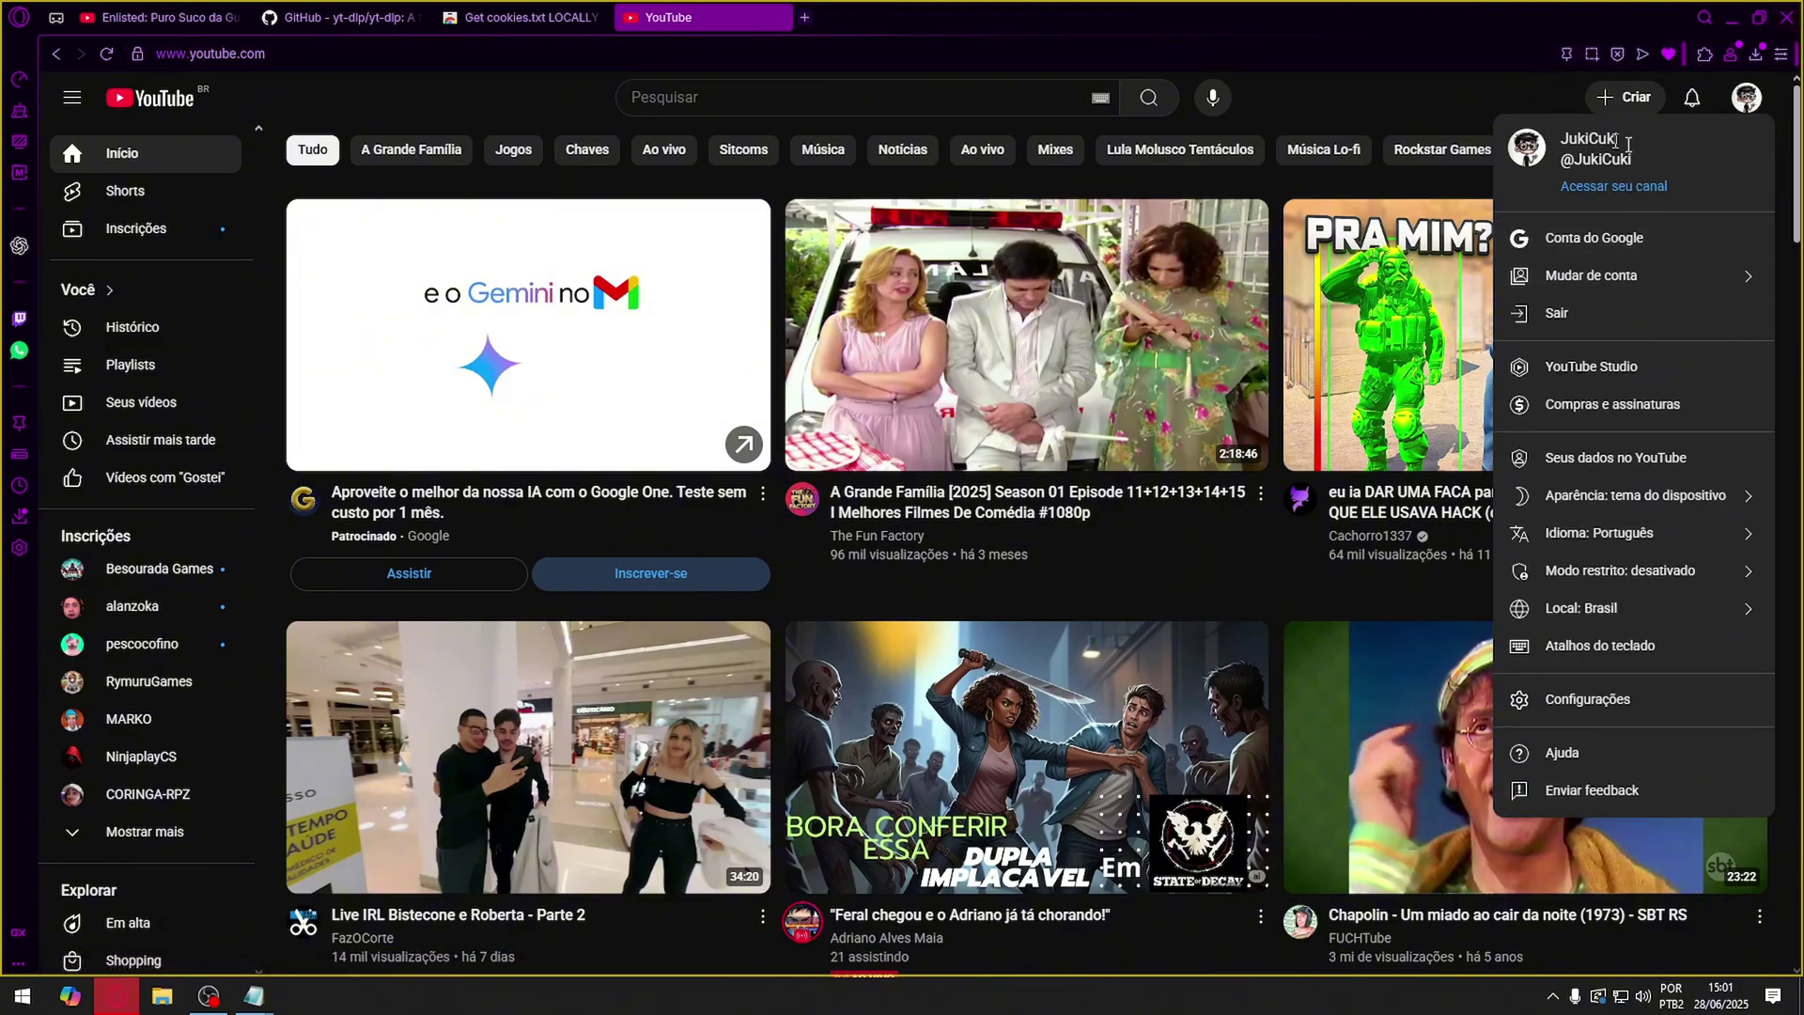
{"action": "left_click", "coordinate": [1748, 102]}
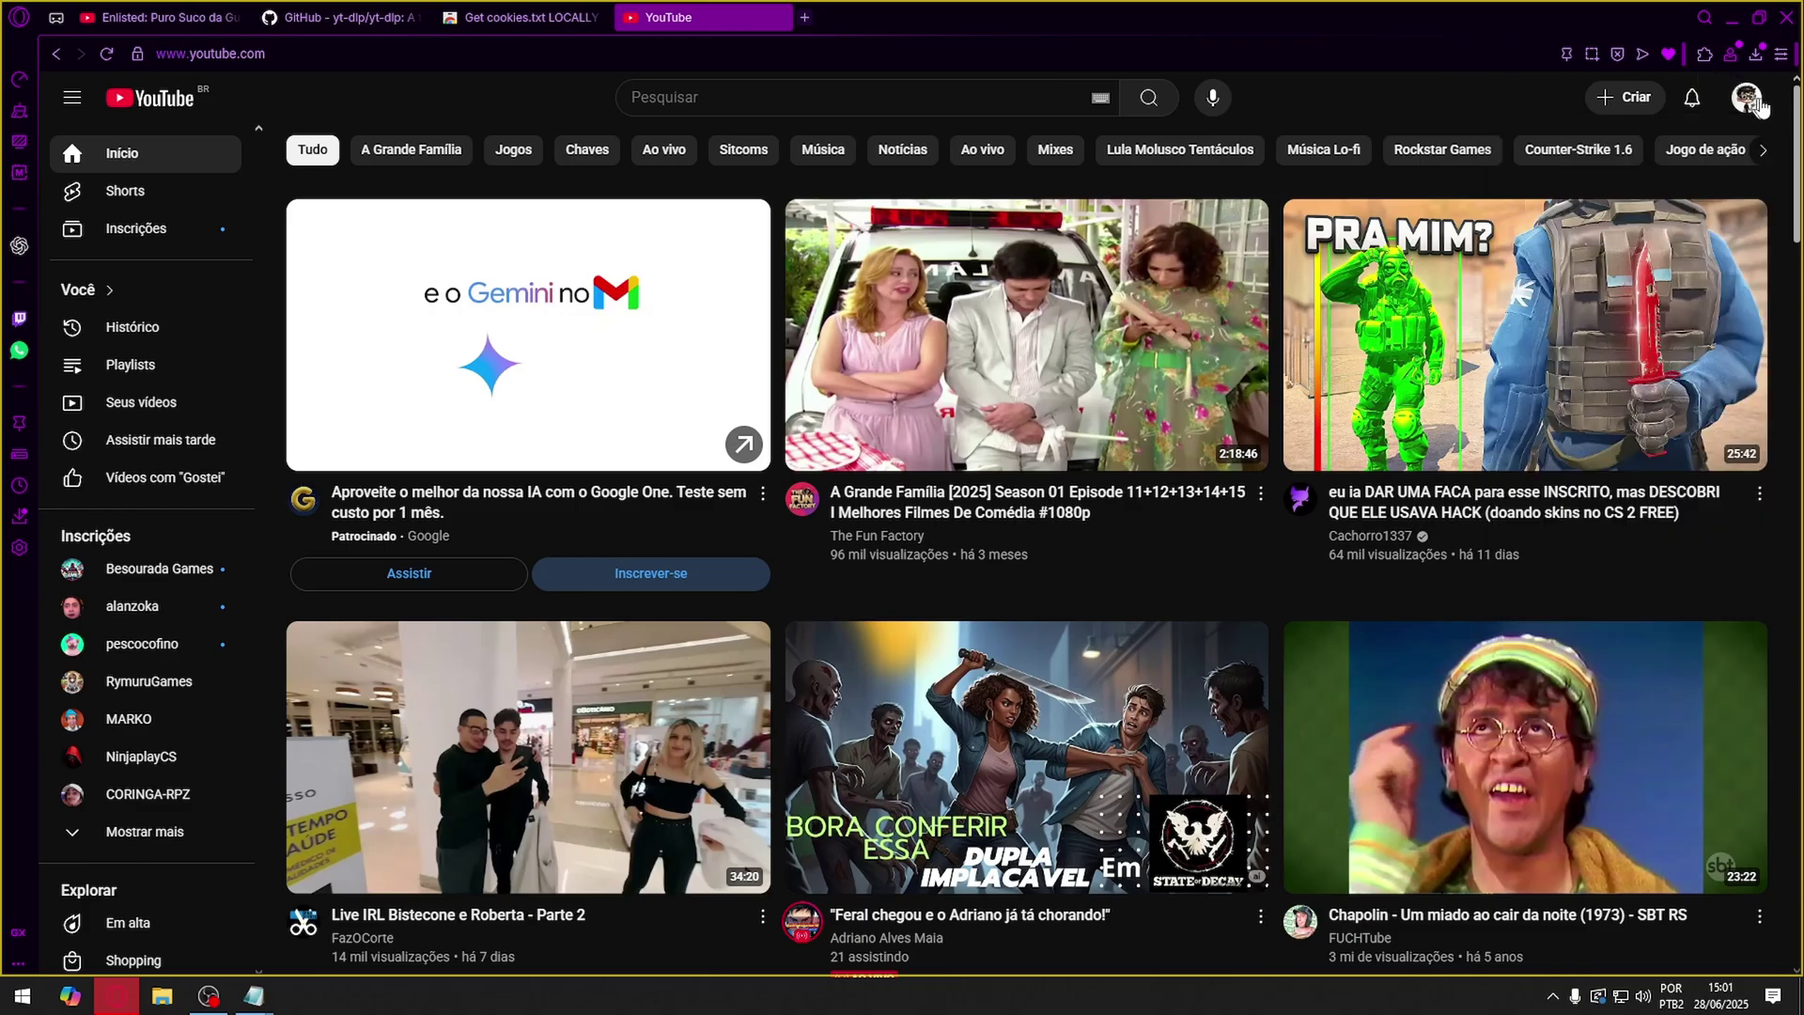
{"action": "left_click", "coordinate": [169, 103]}
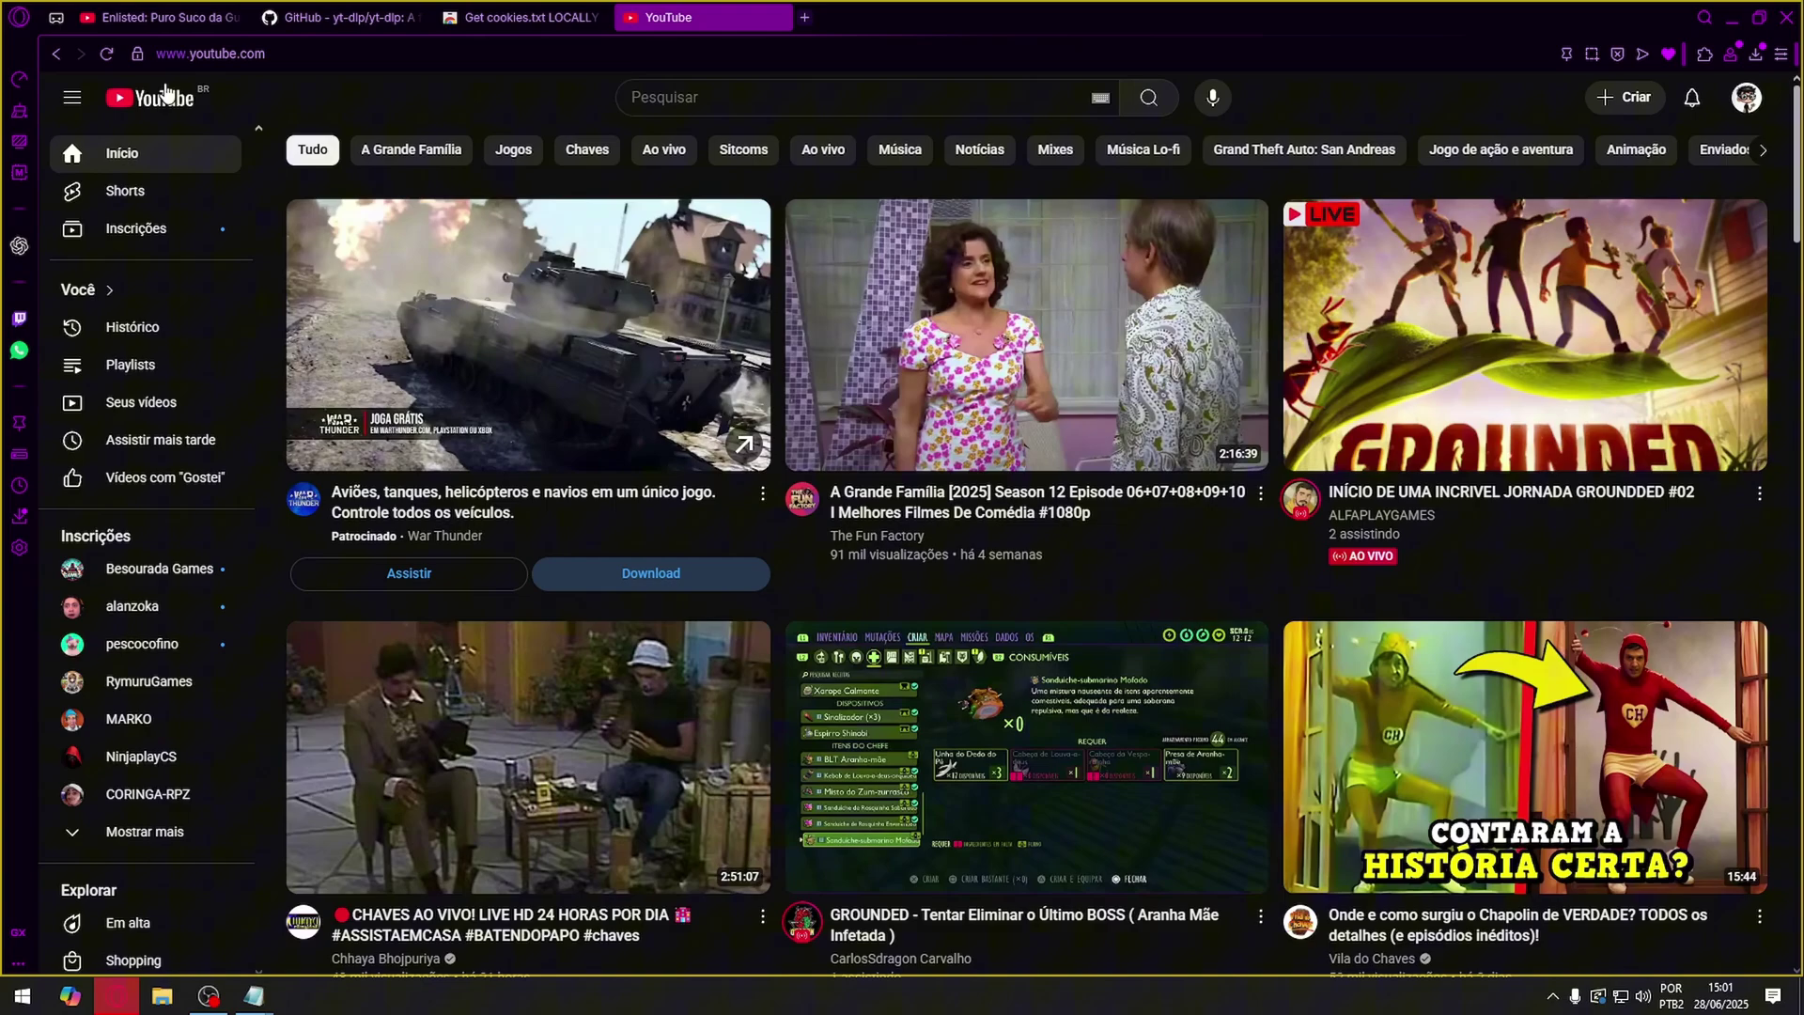
{"action": "left_click", "coordinate": [332, 54]}
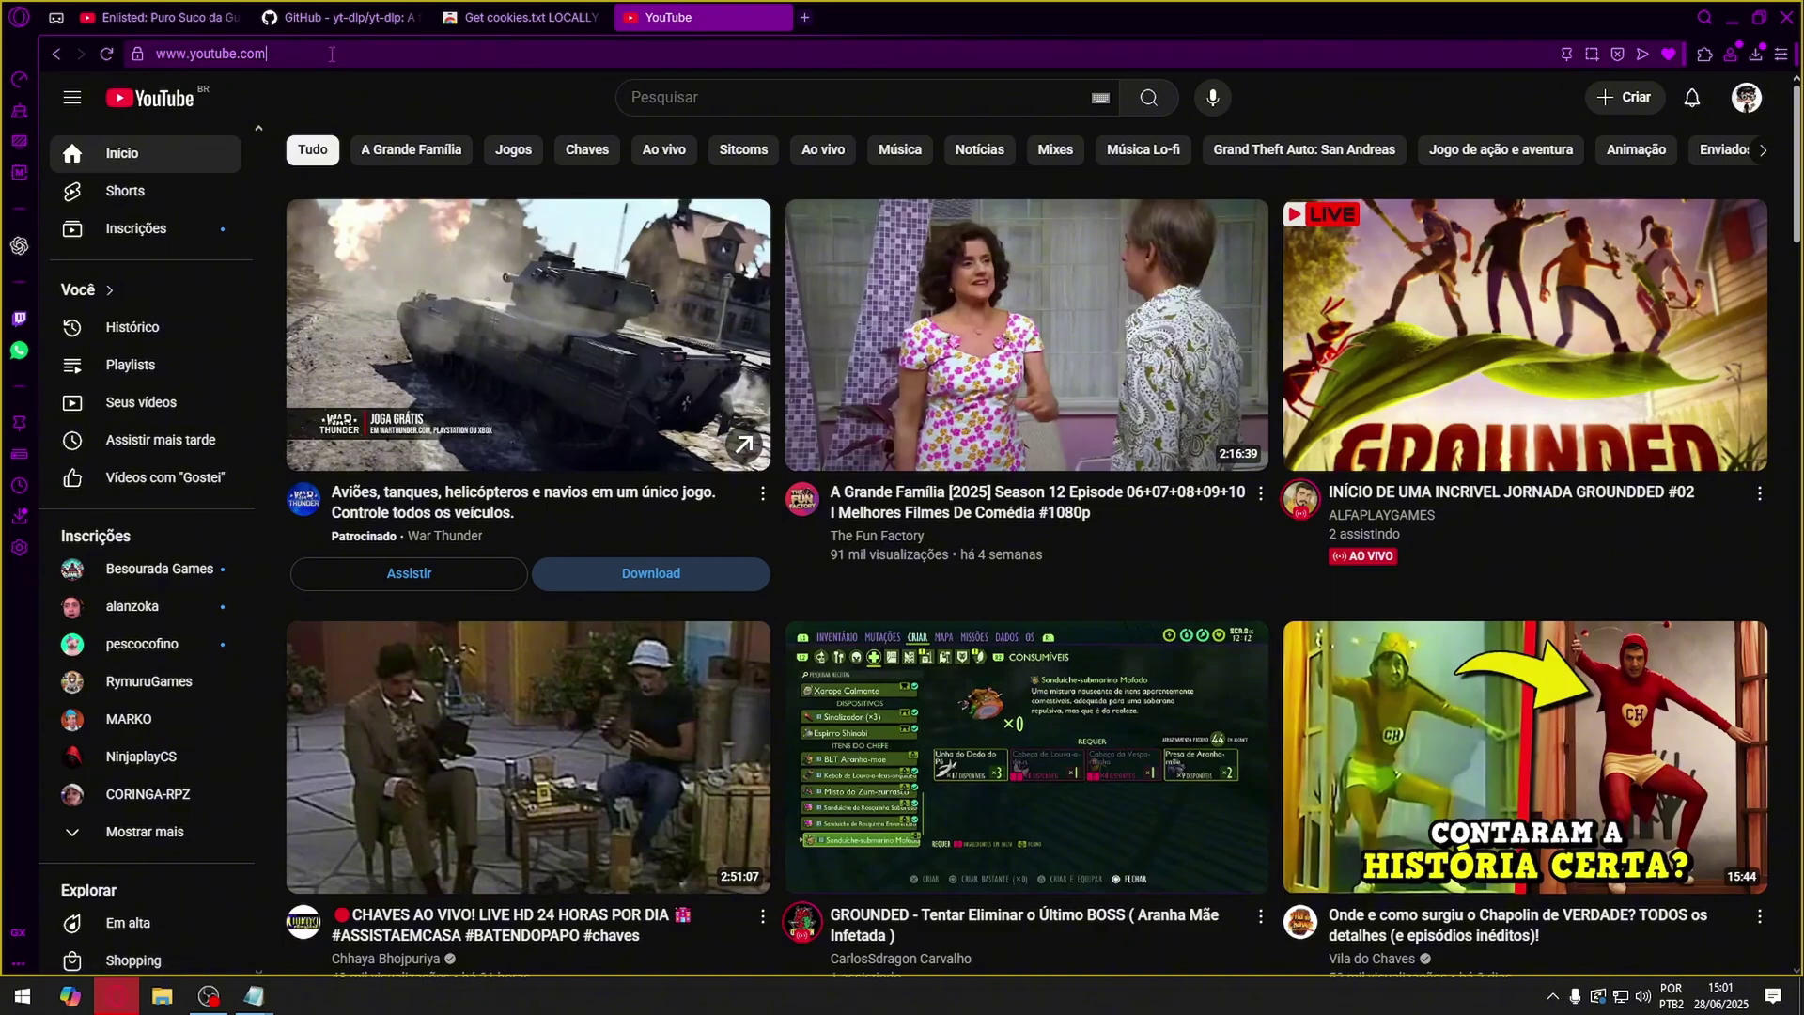
{"action": "key", "text": "ctrl+a"}
{"action": "left_click", "coordinate": [334, 85]}
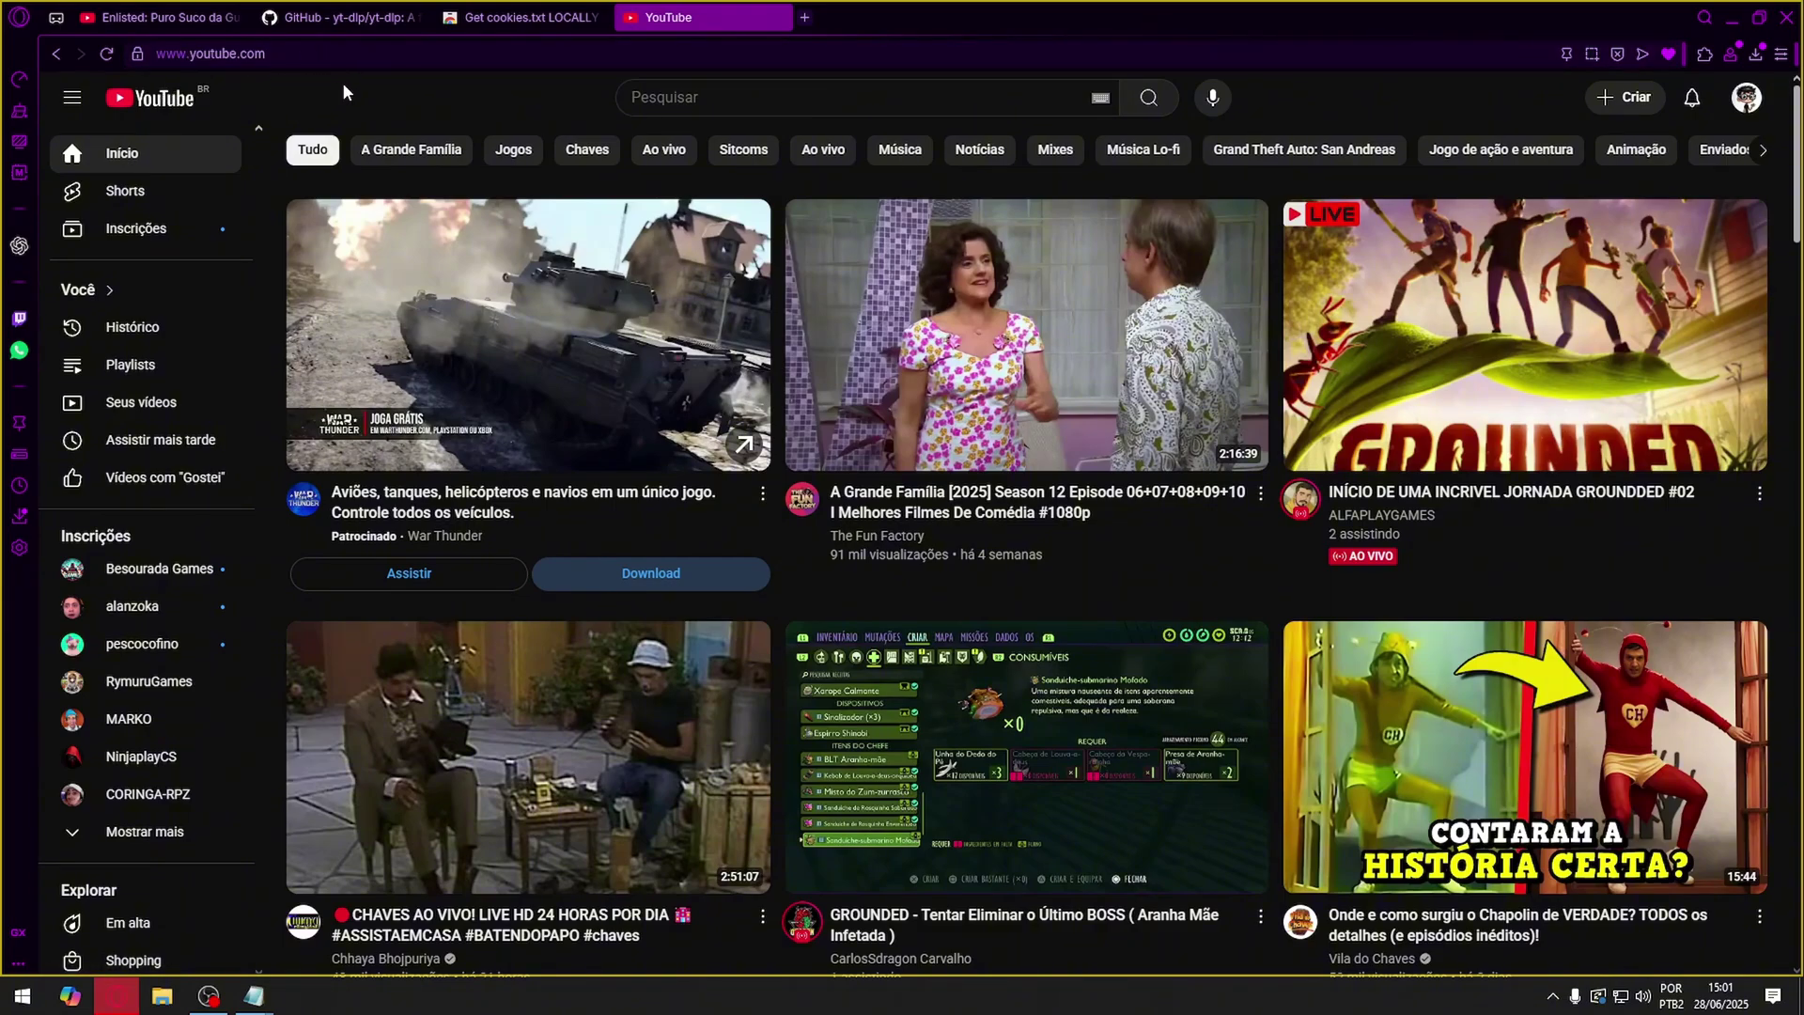
{"action": "left_click", "coordinate": [1705, 53]}
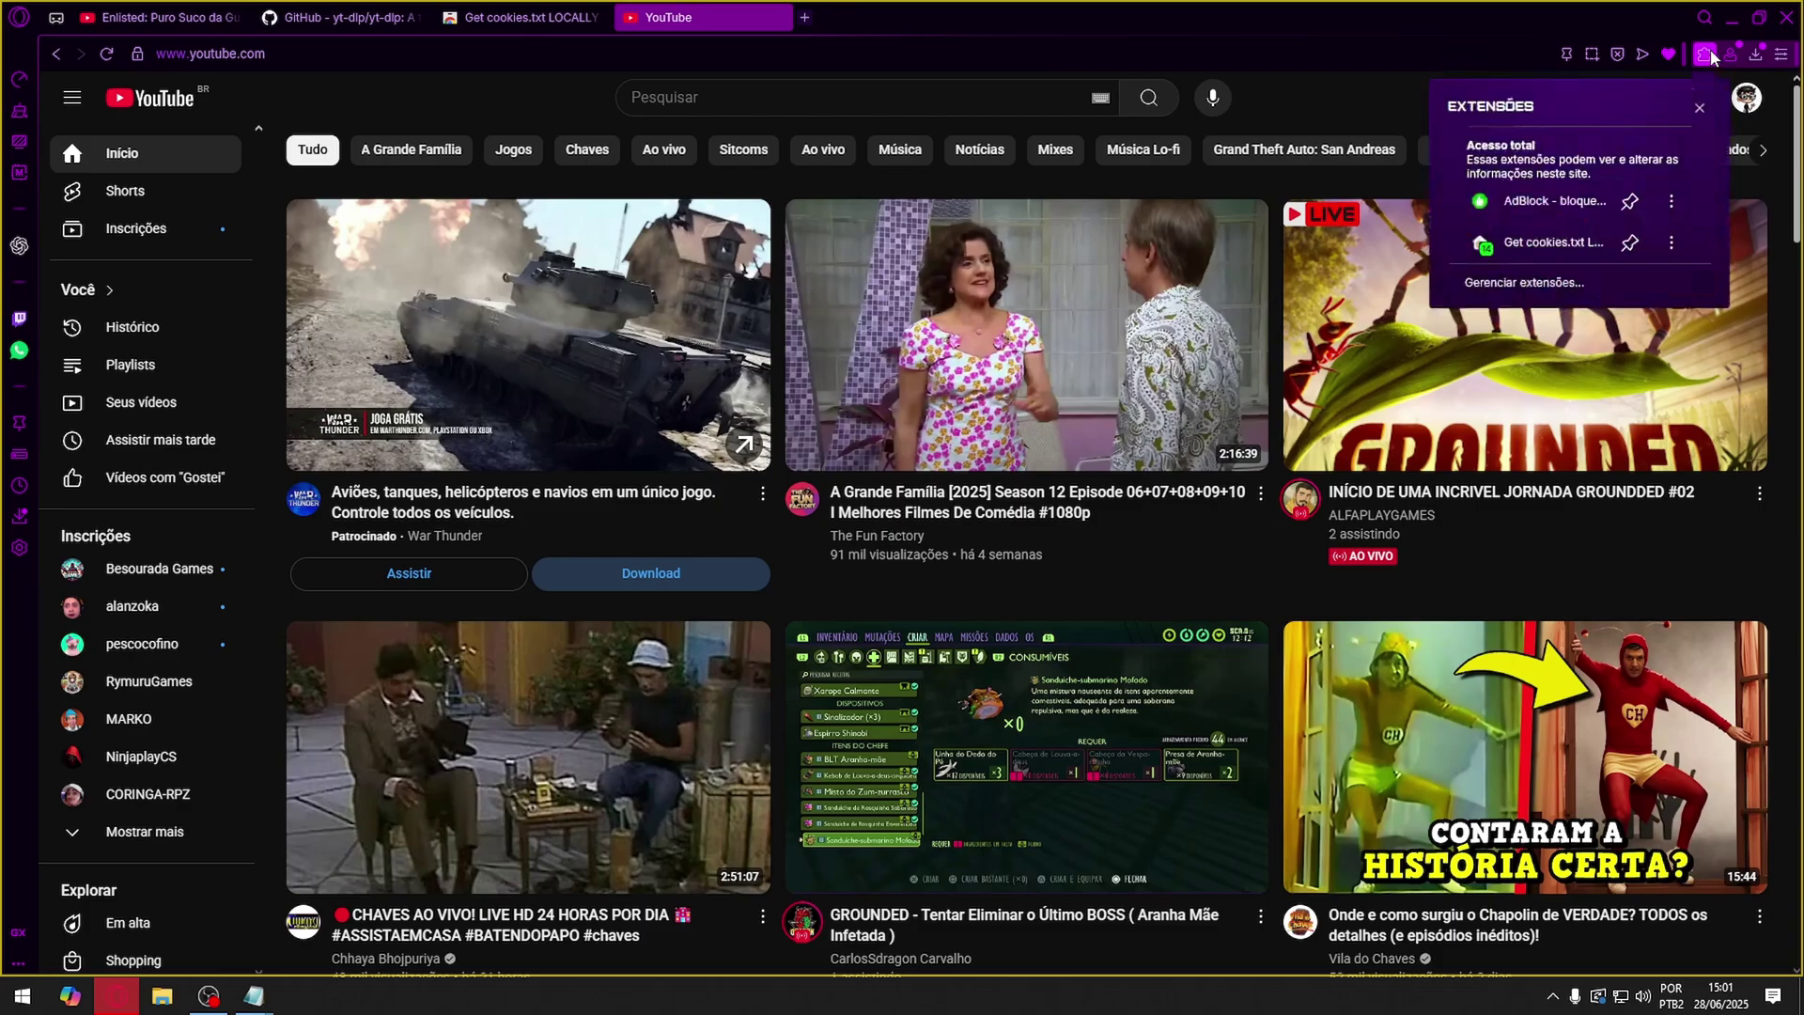
{"action": "left_click", "coordinate": [1556, 242]}
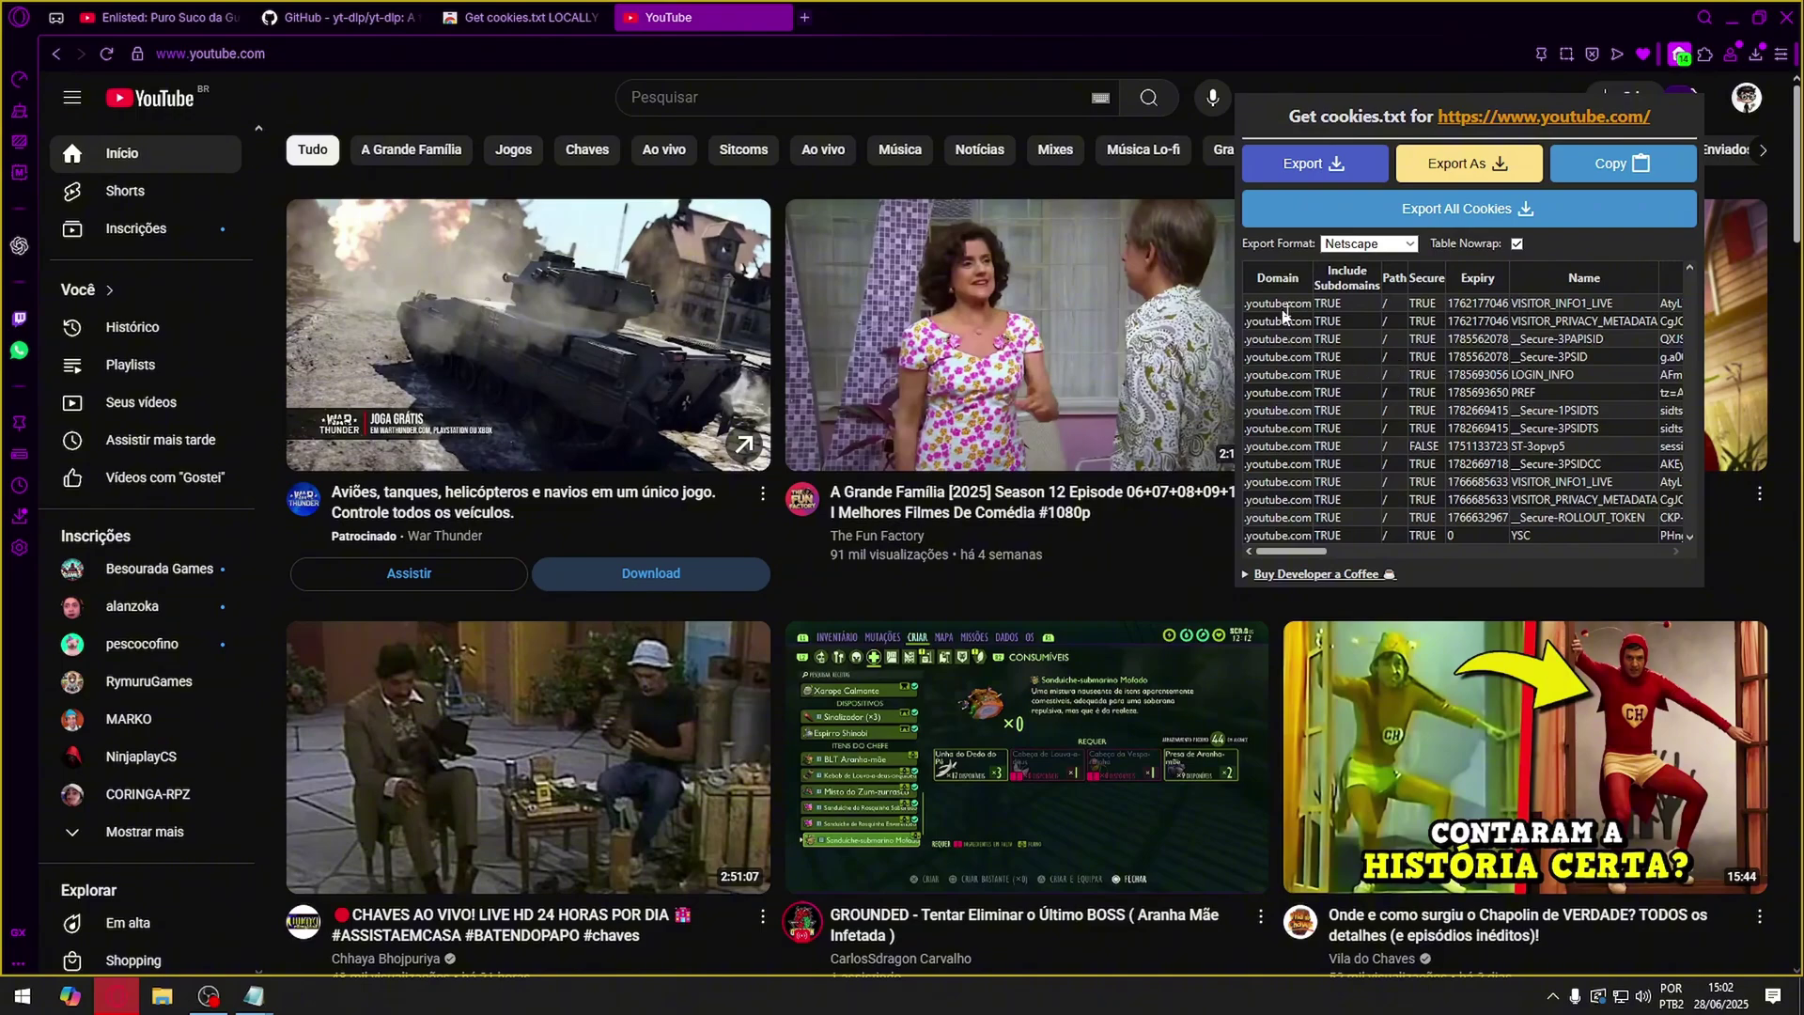
{"action": "left_click_drag", "start_coordinate": [1253, 303], "coordinate": [1659, 399]}
{"action": "left_click", "coordinate": [1628, 517]}
{"action": "left_click_drag", "start_coordinate": [1658, 528], "coordinate": [1243, 315]}
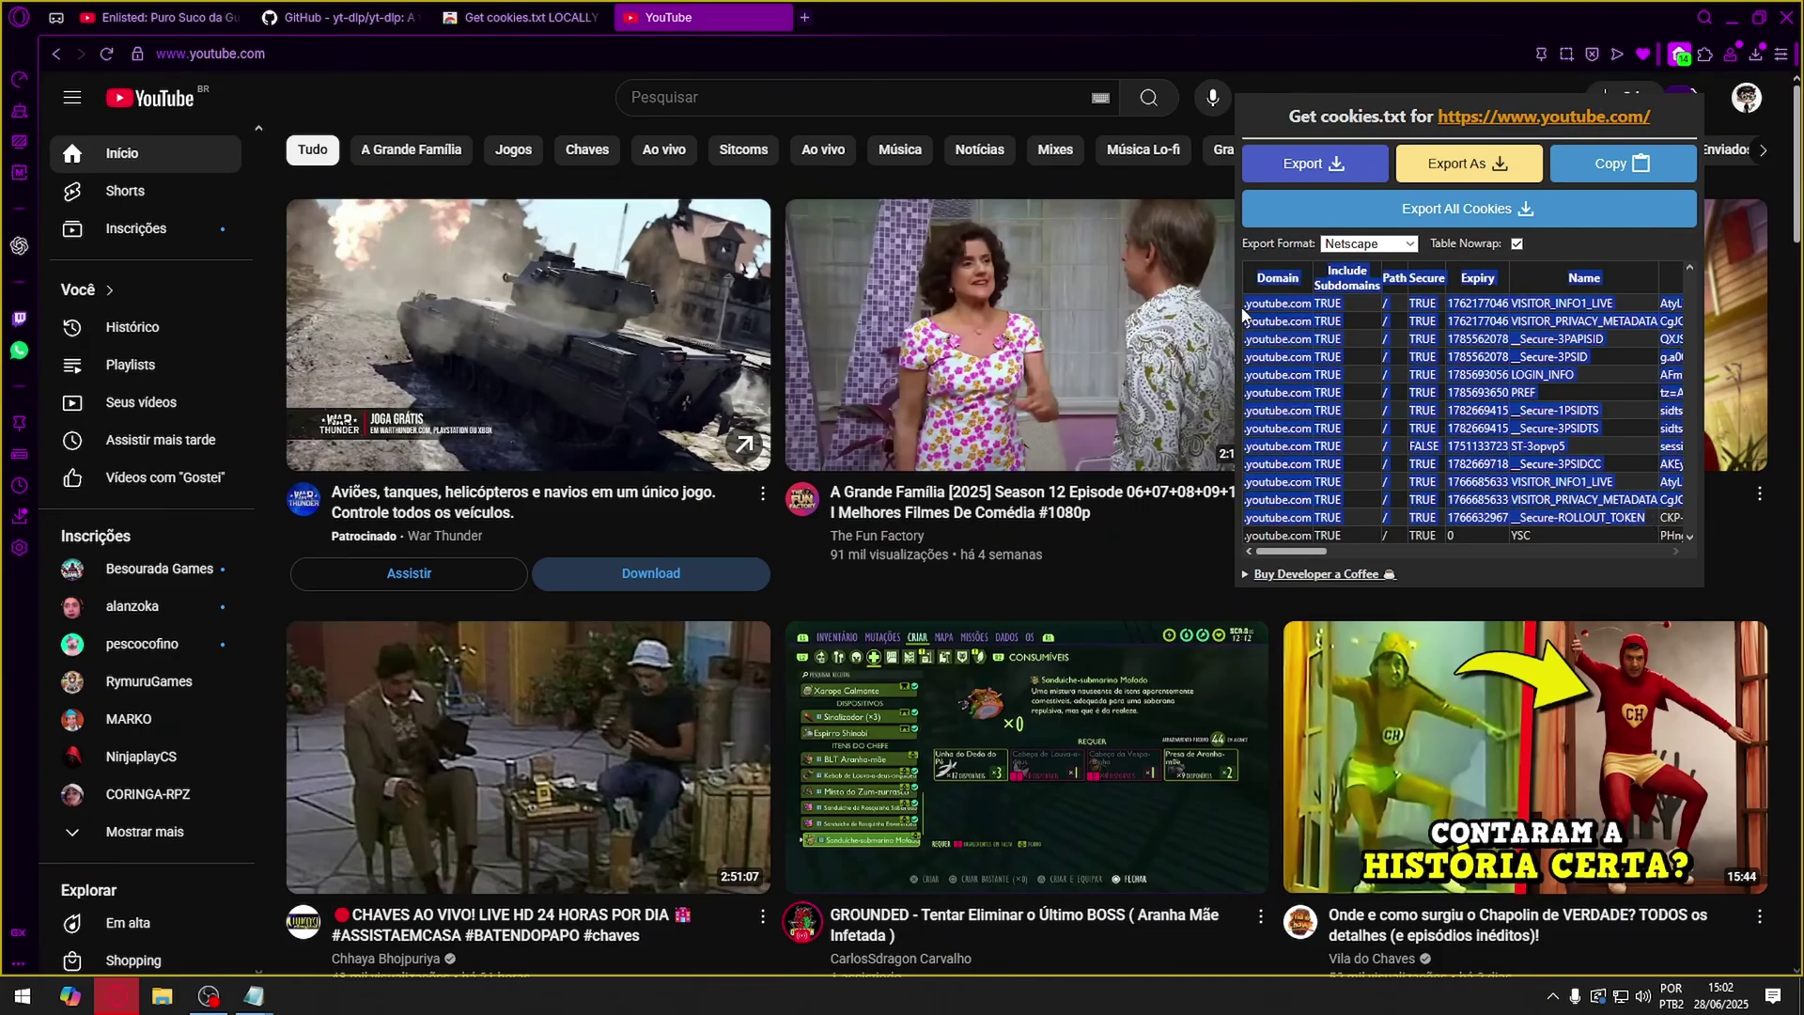
{"action": "left_click", "coordinate": [1280, 124]}
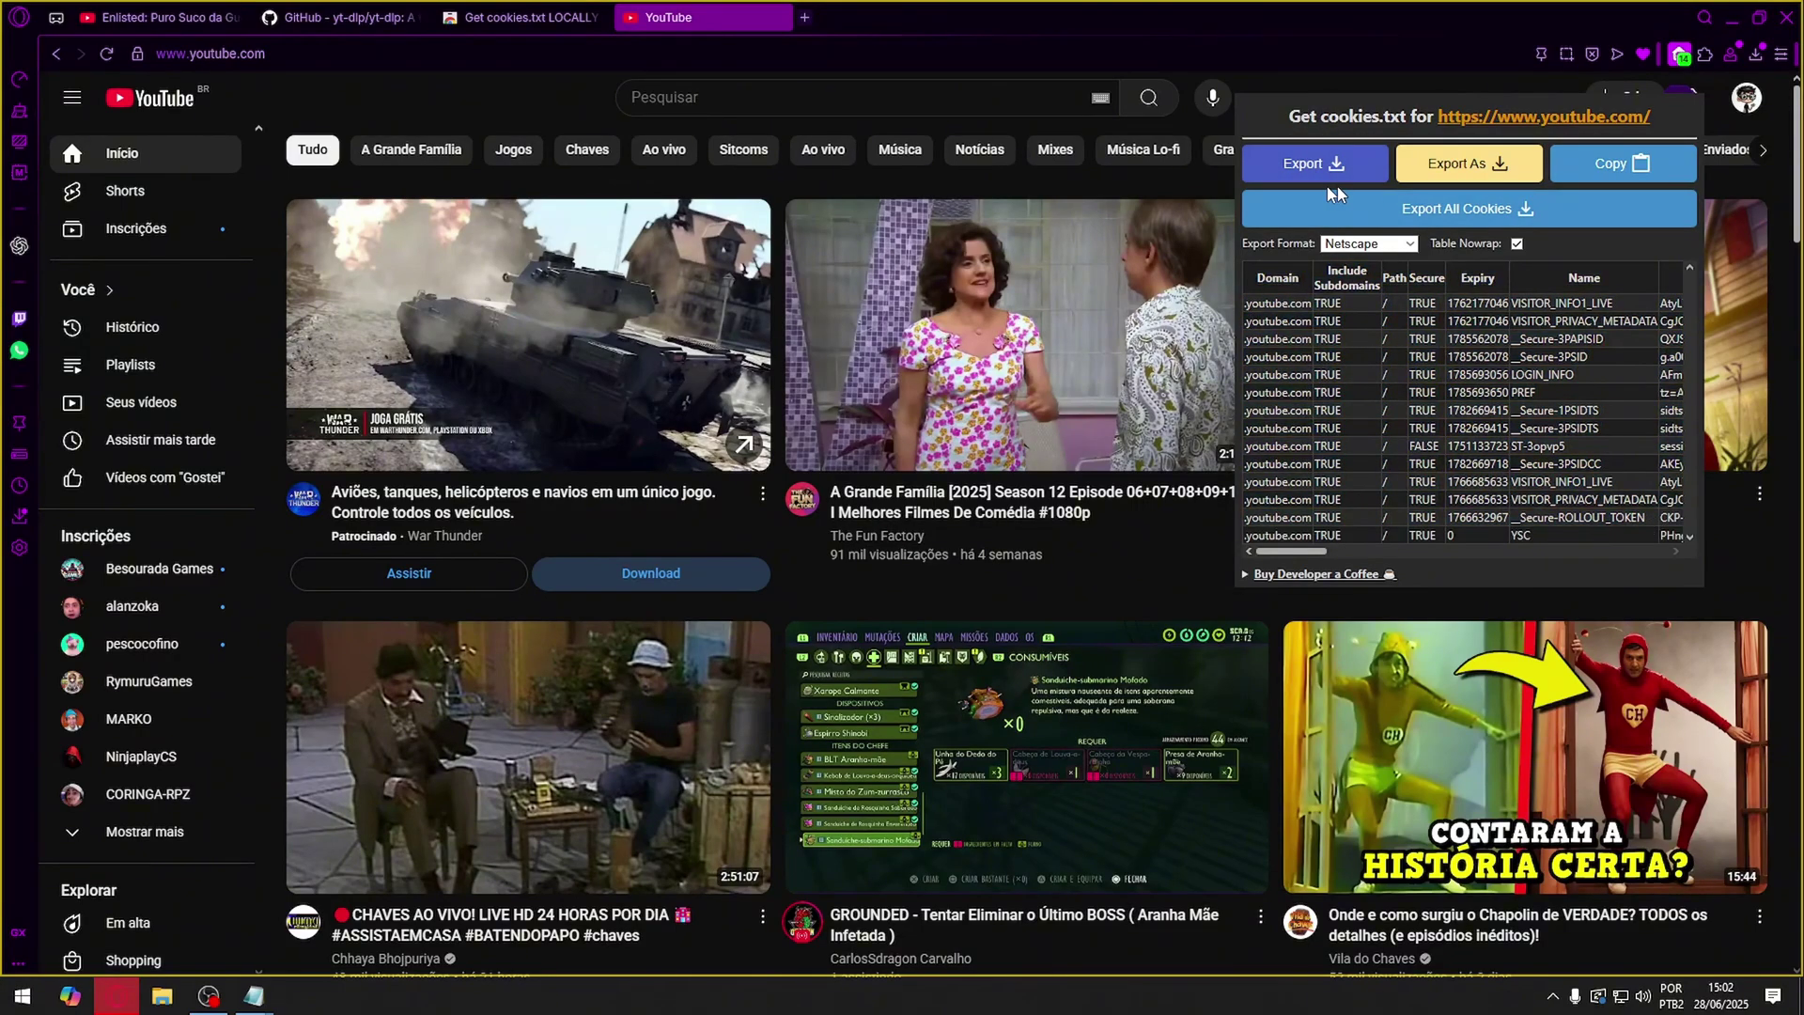
{"action": "left_click", "coordinate": [1333, 169]}
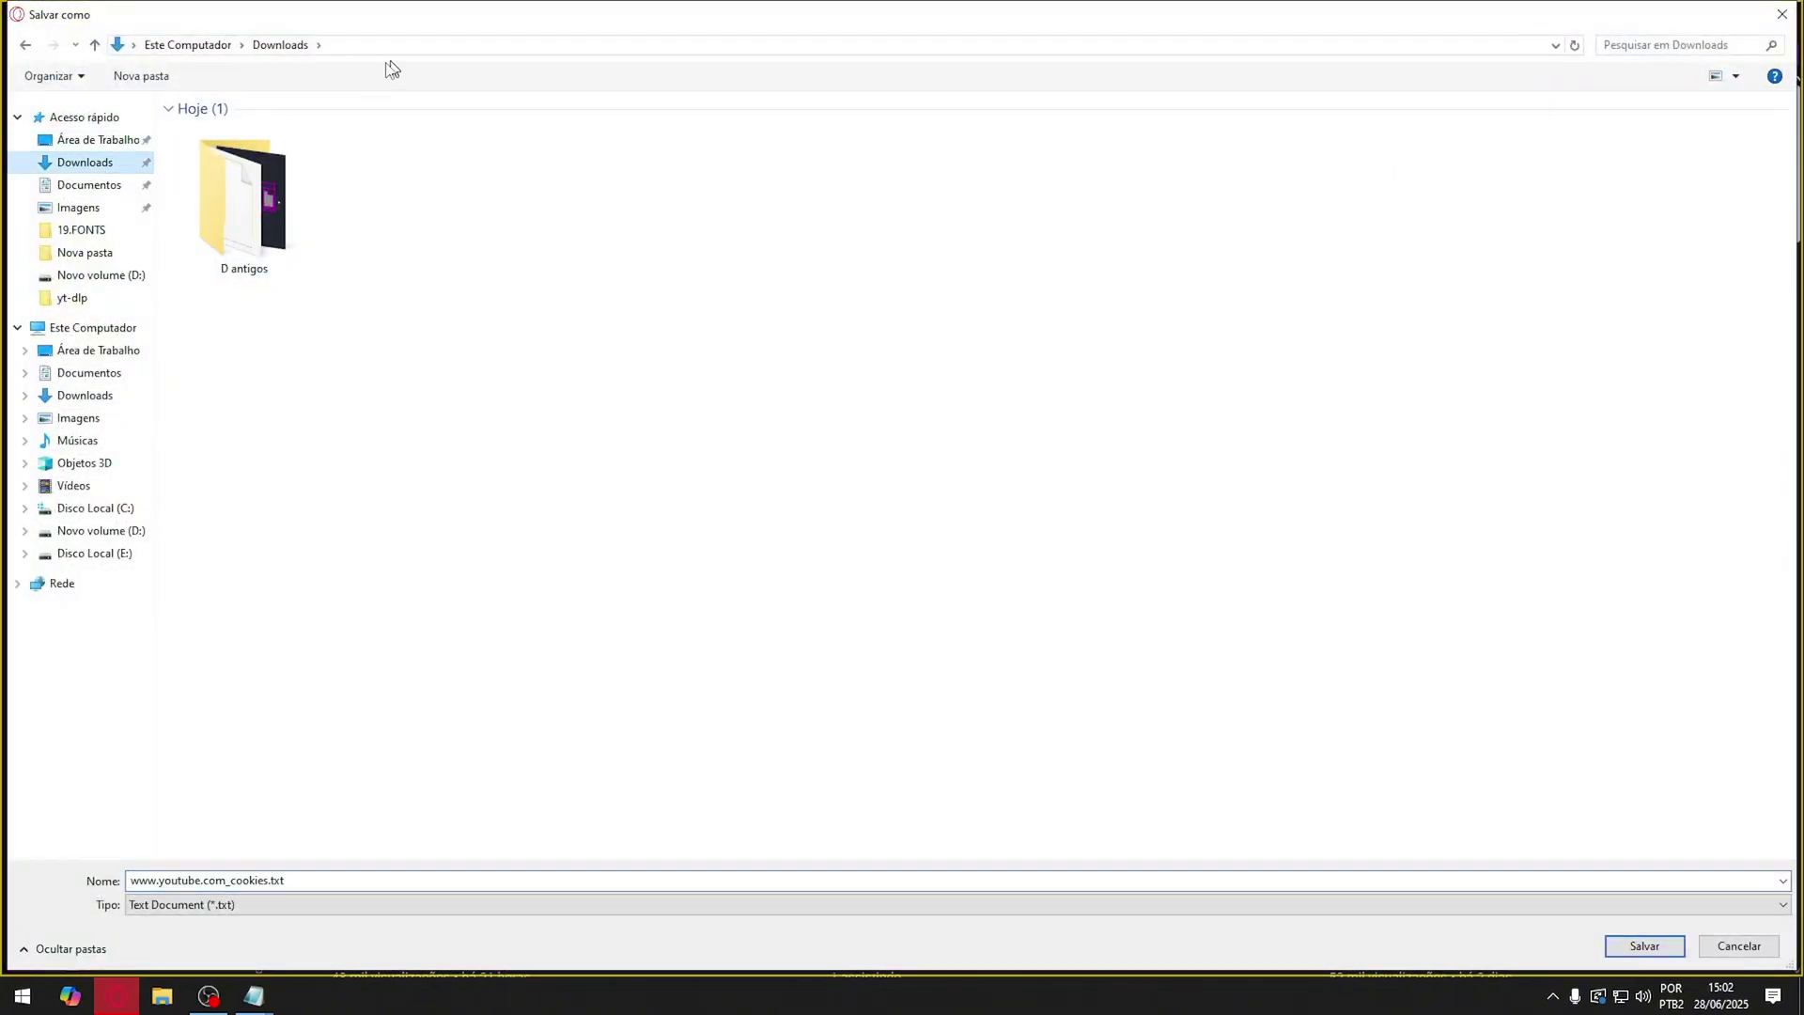
{"action": "left_click", "coordinate": [1673, 946]}
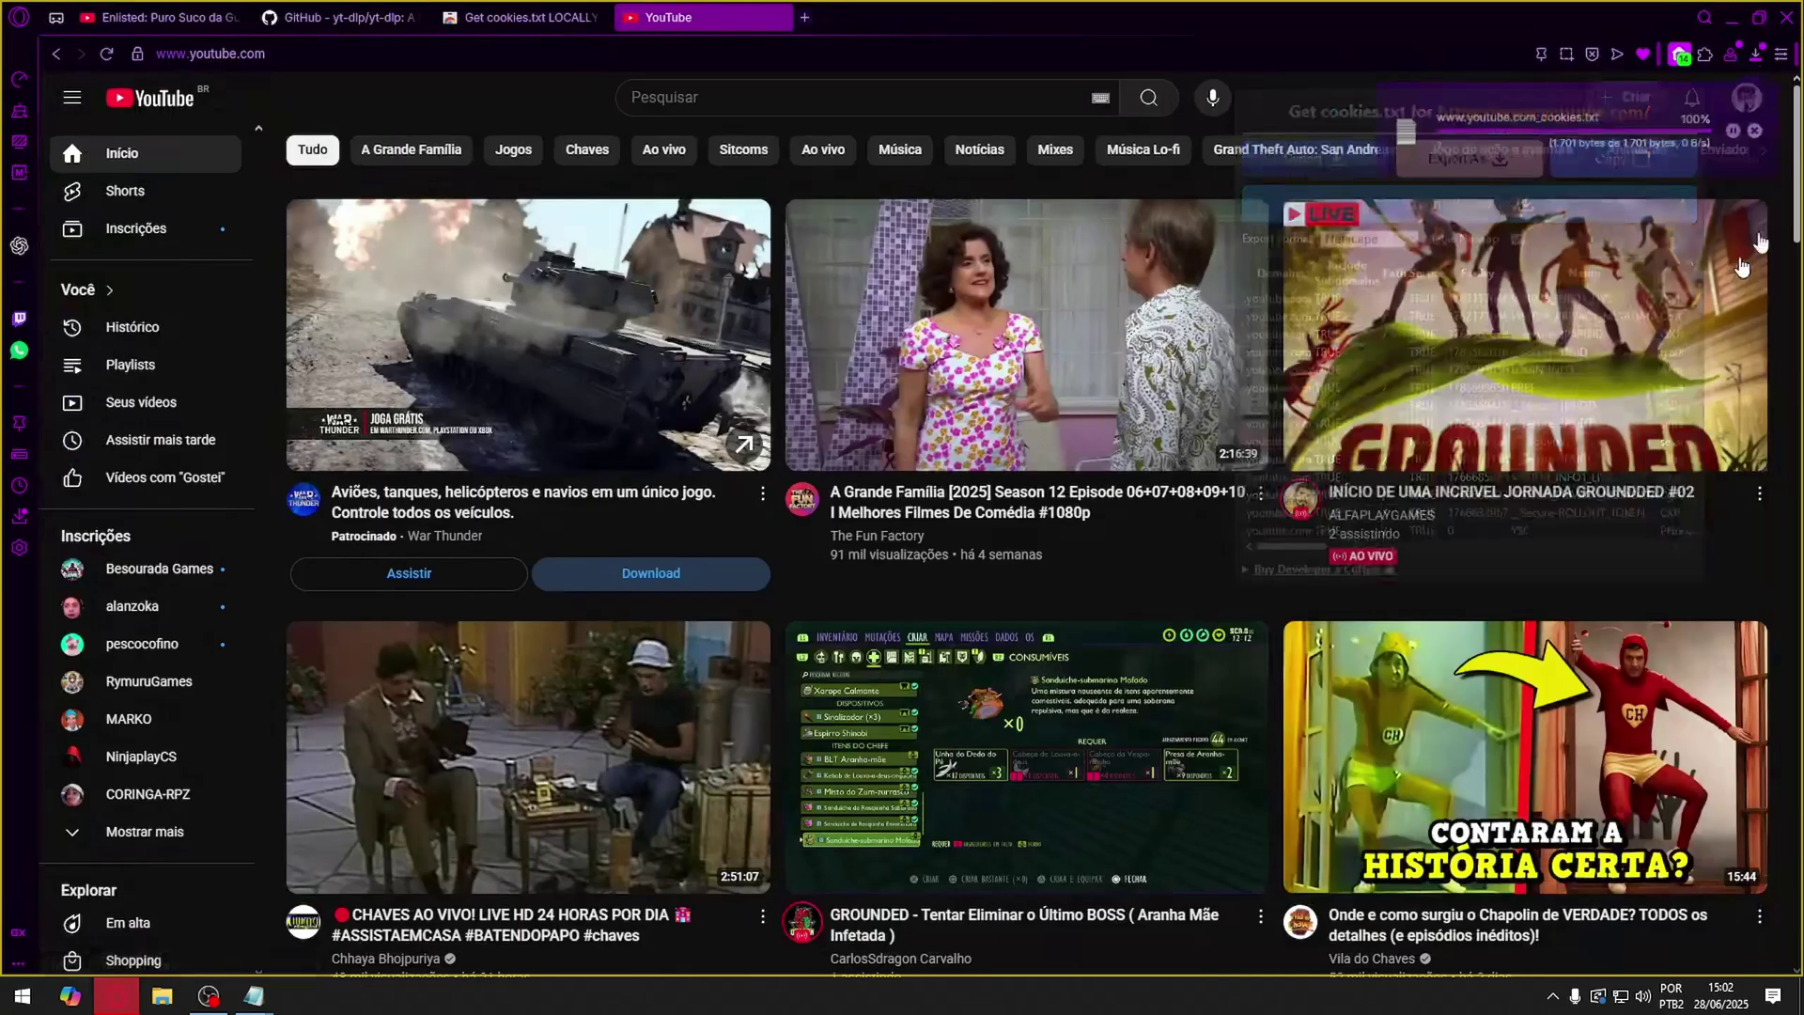
{"action": "left_click", "coordinate": [161, 996]}
{"action": "left_click", "coordinate": [47, 232]}
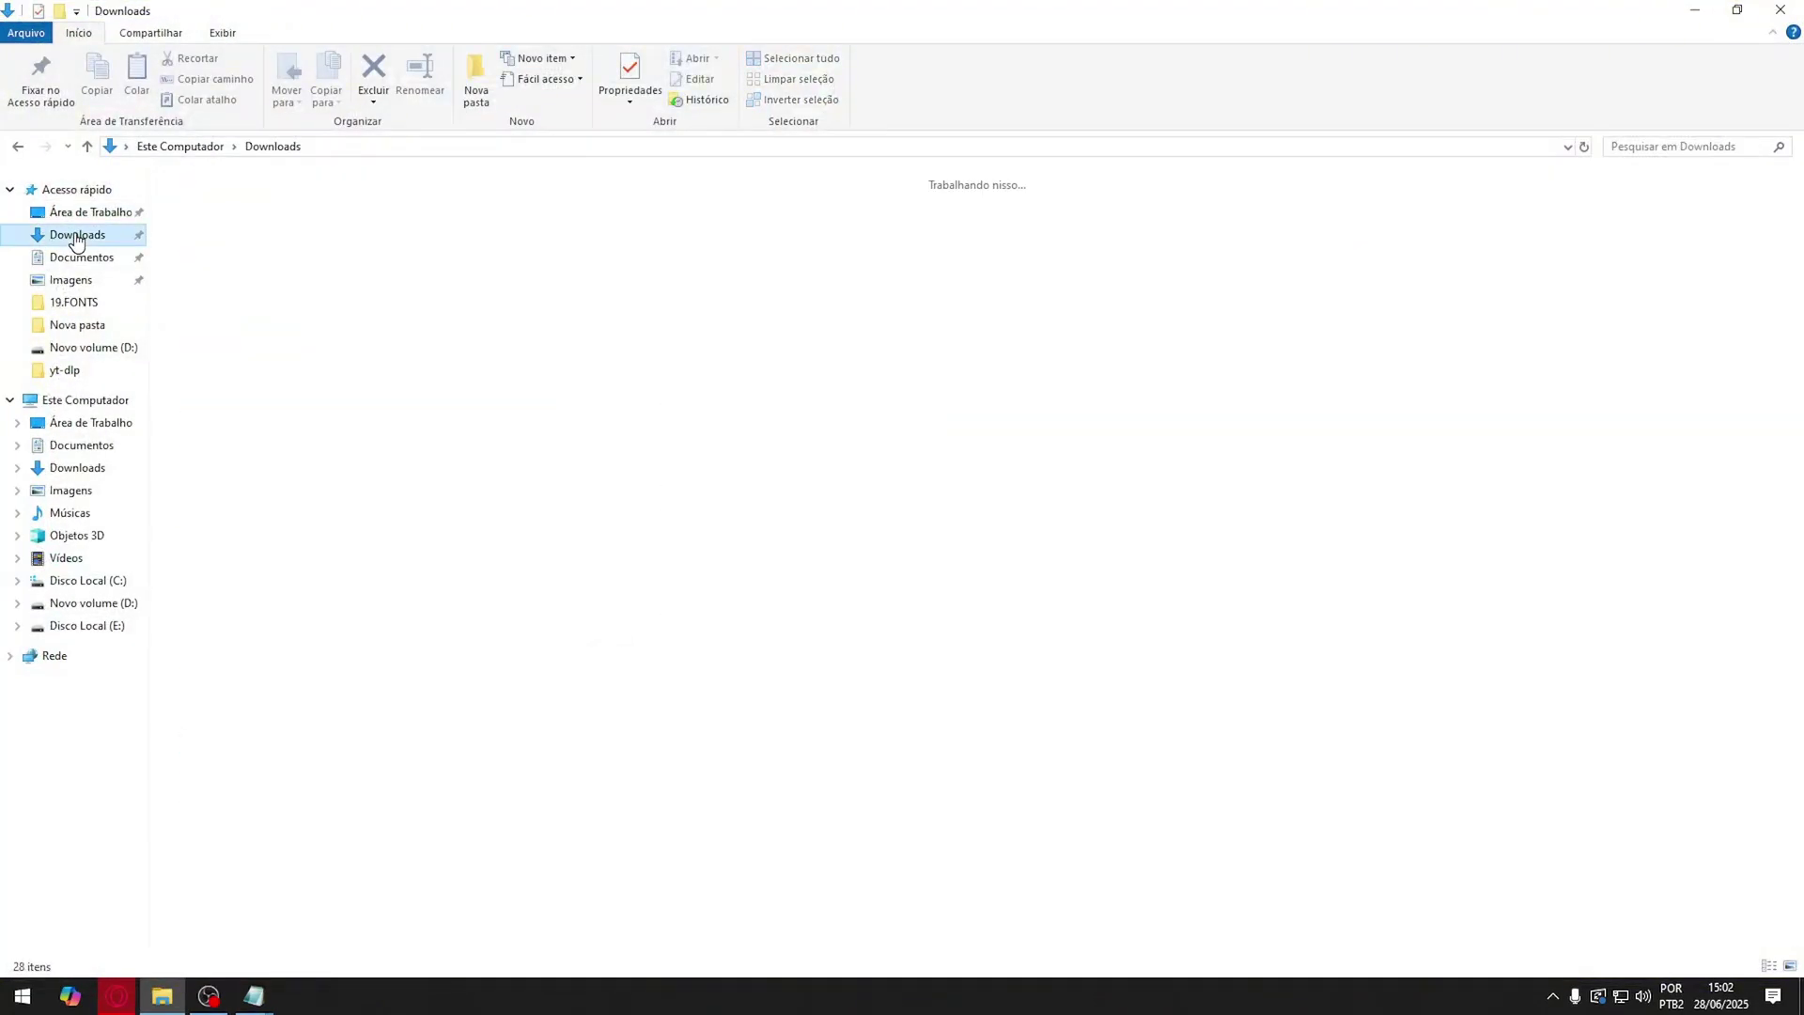
{"action": "left_click", "coordinate": [277, 293]}
{"action": "right_click", "coordinate": [262, 284]}
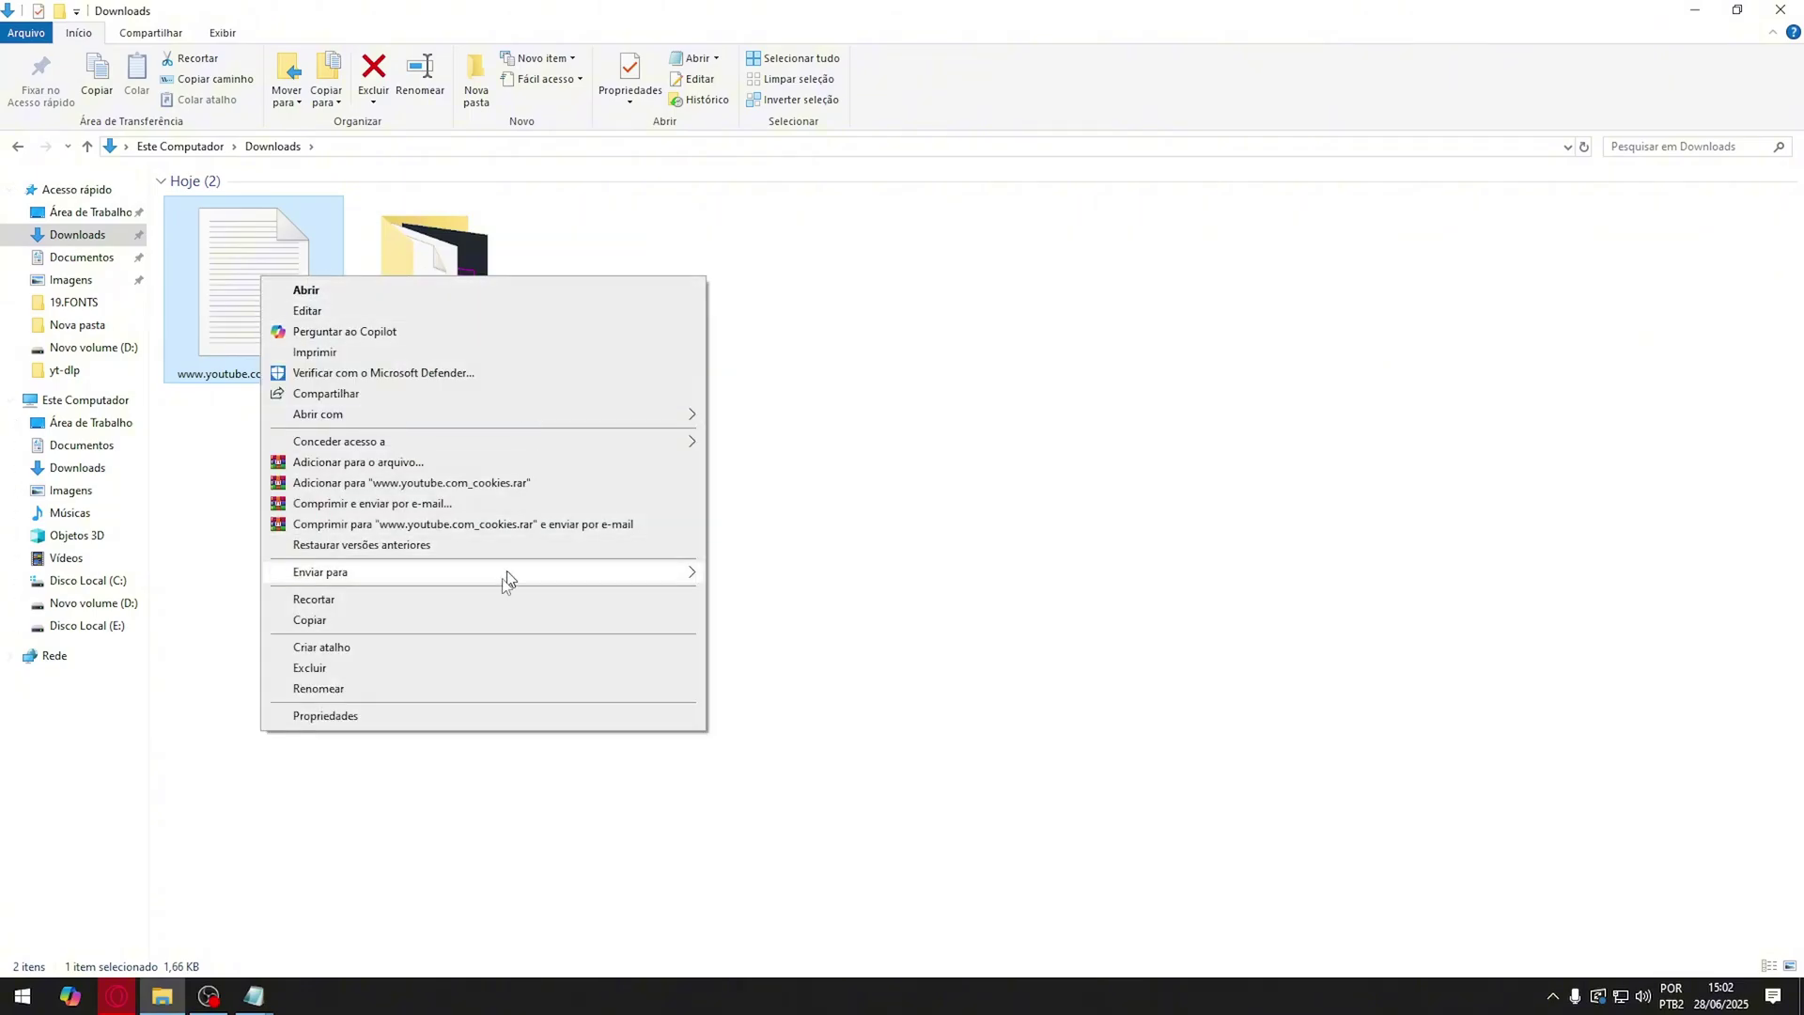
{"action": "left_click", "coordinate": [344, 603]}
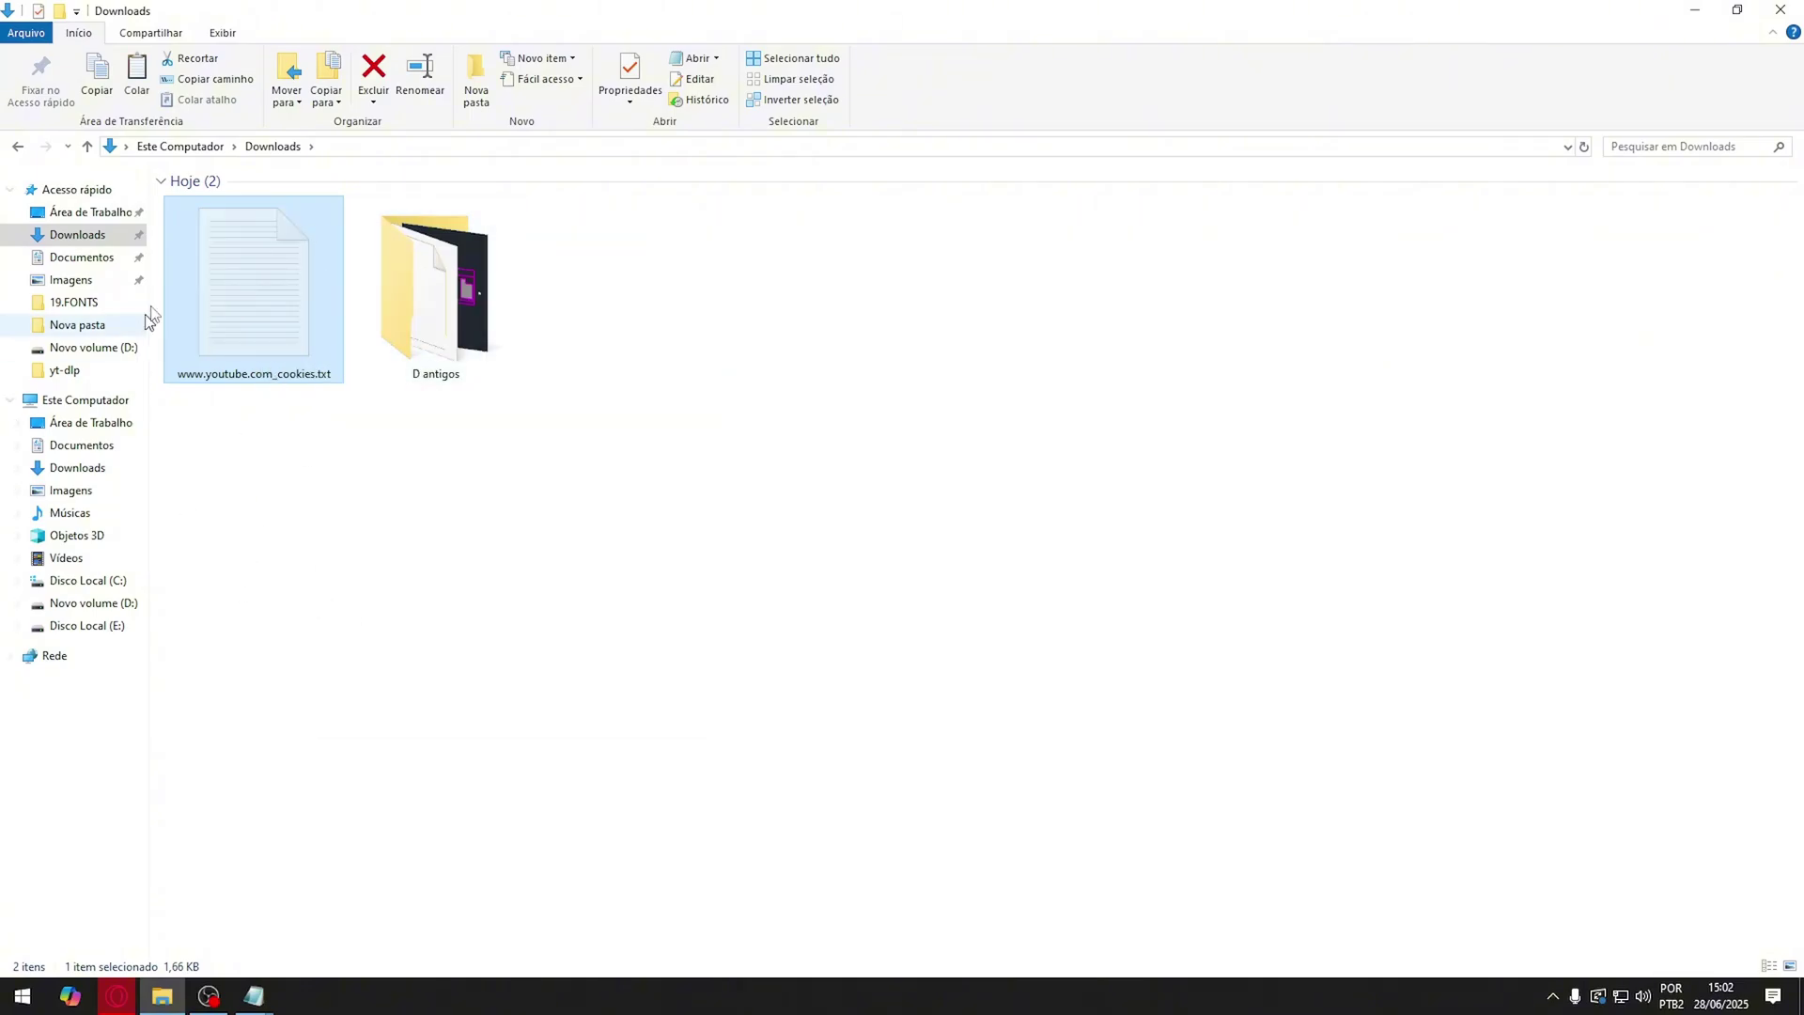
Open the yt-dlp folder on the Novo volume (D:) drive
{"action": "left_click", "coordinate": [88, 402]}
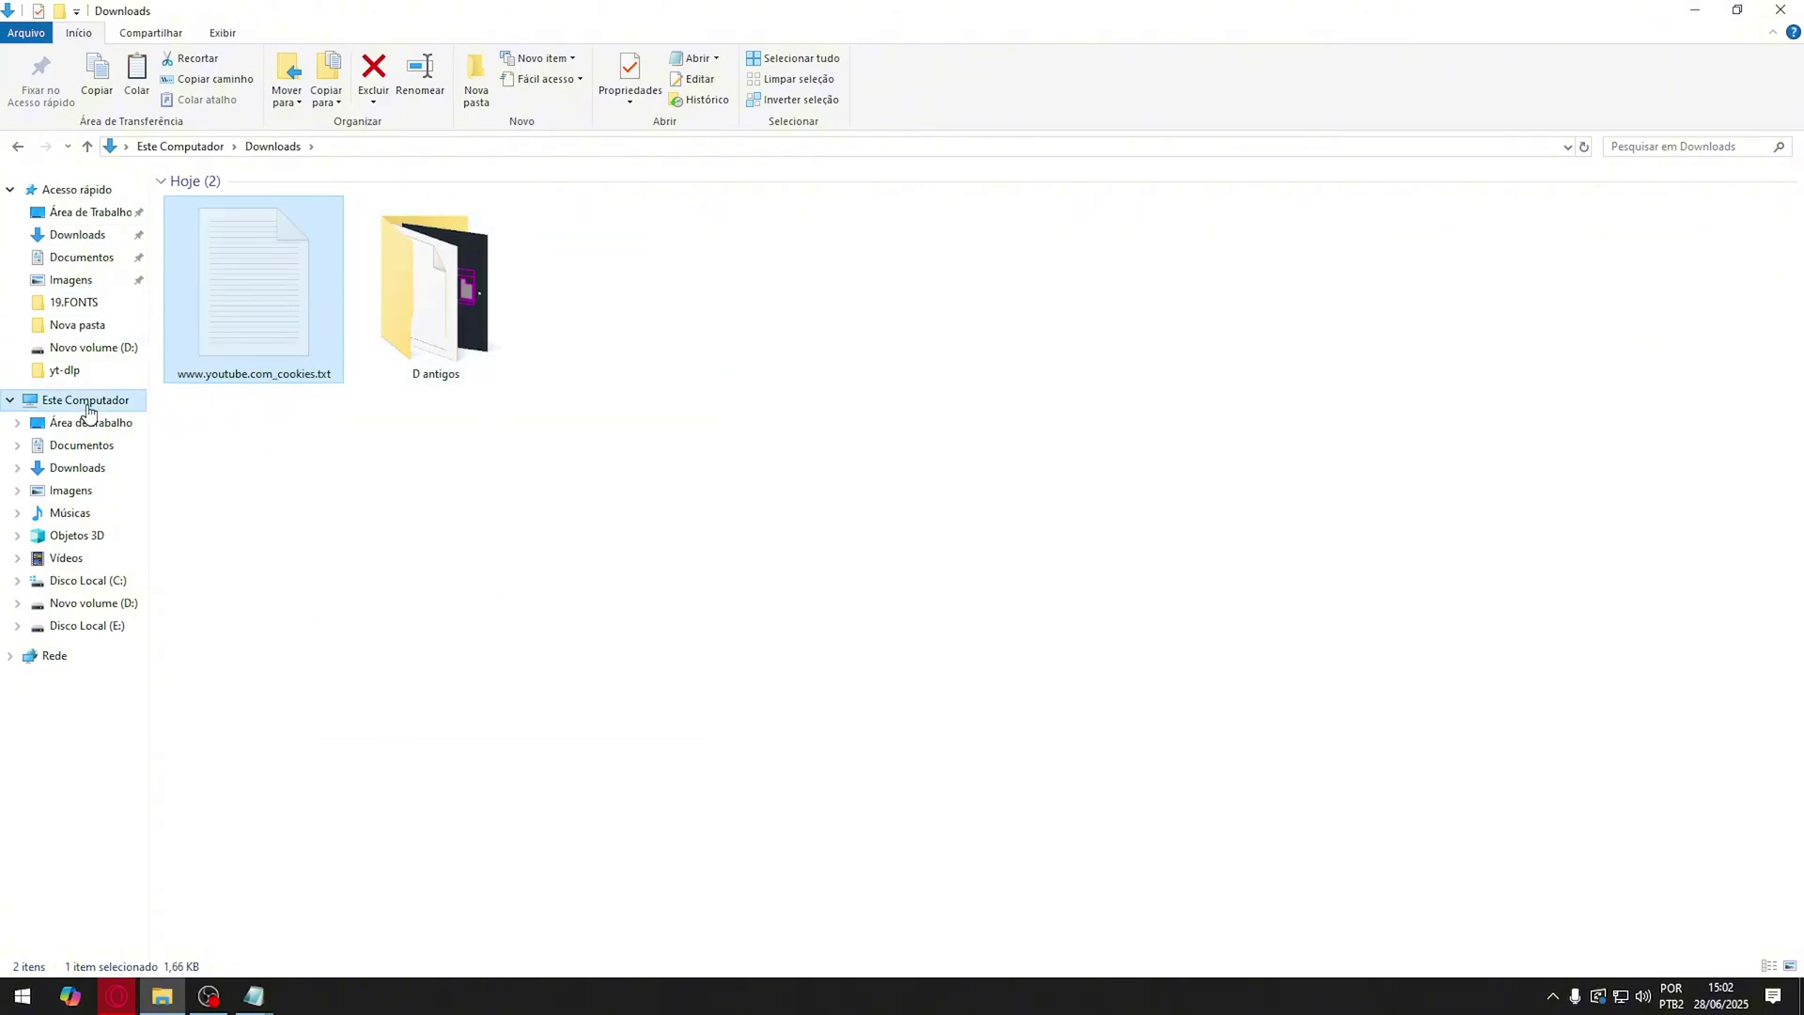
{"action": "double_click", "coordinate": [529, 366]}
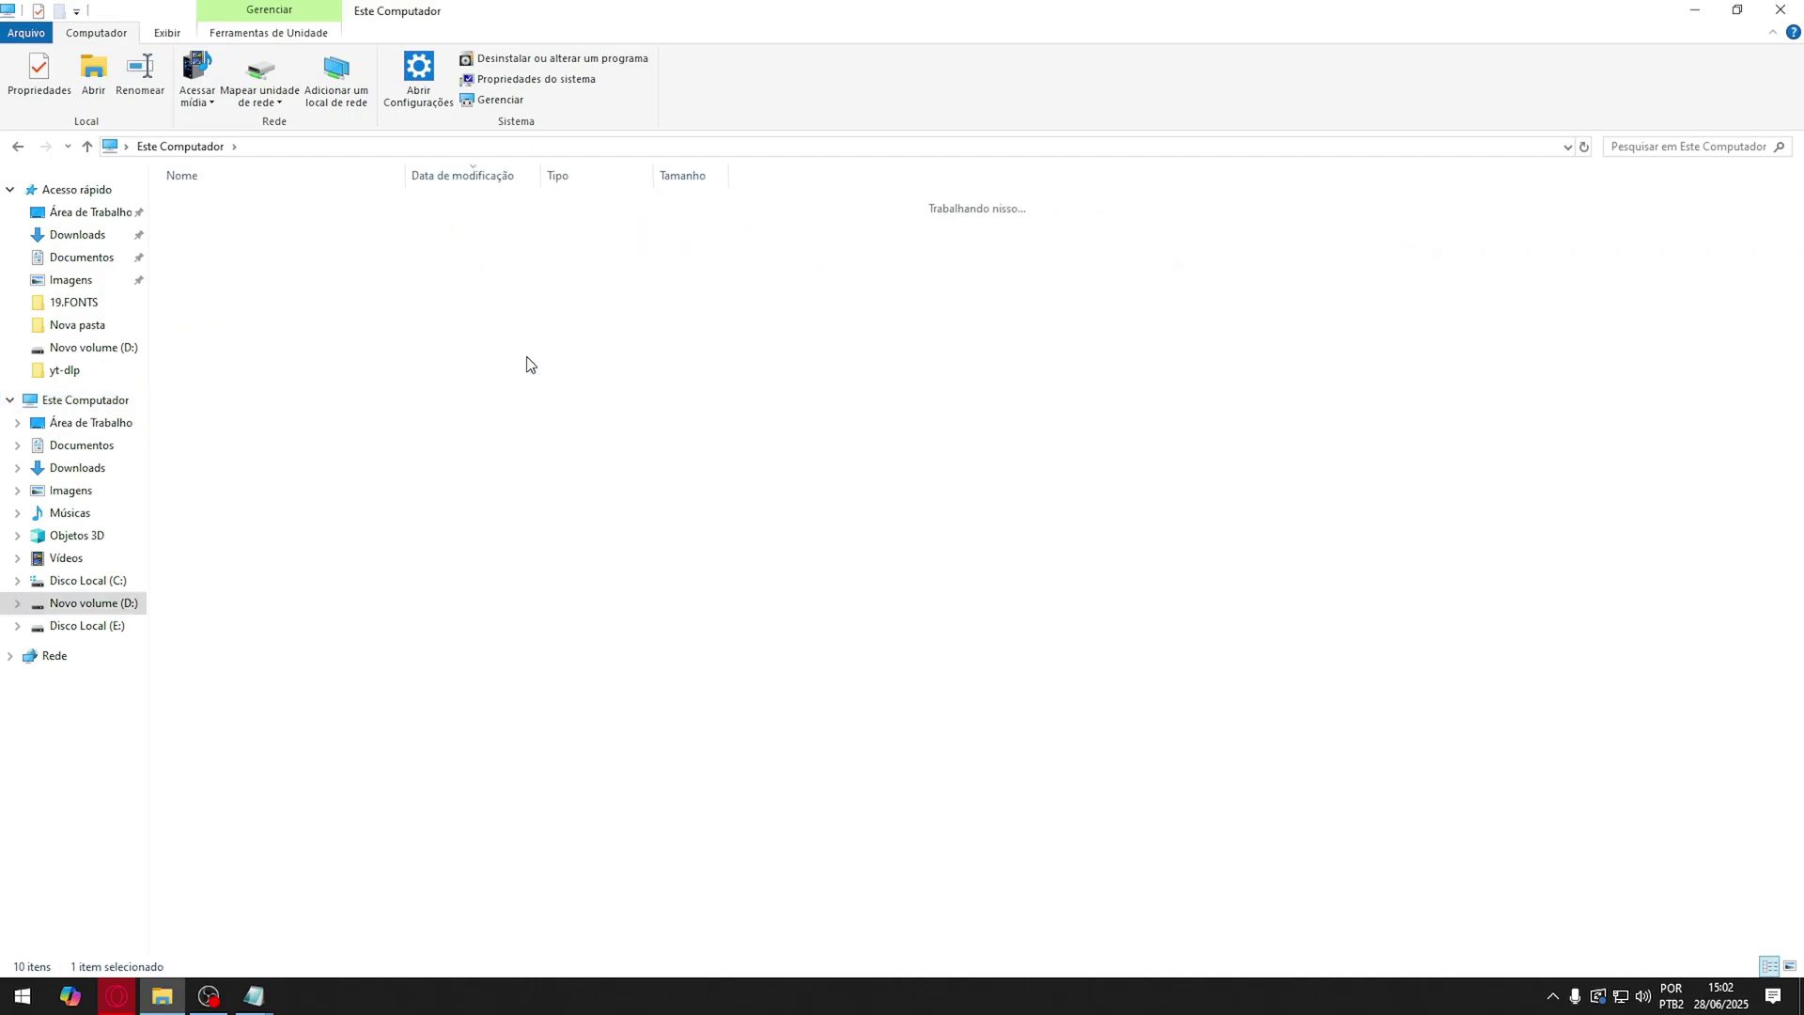
{"action": "key", "text": "y"}
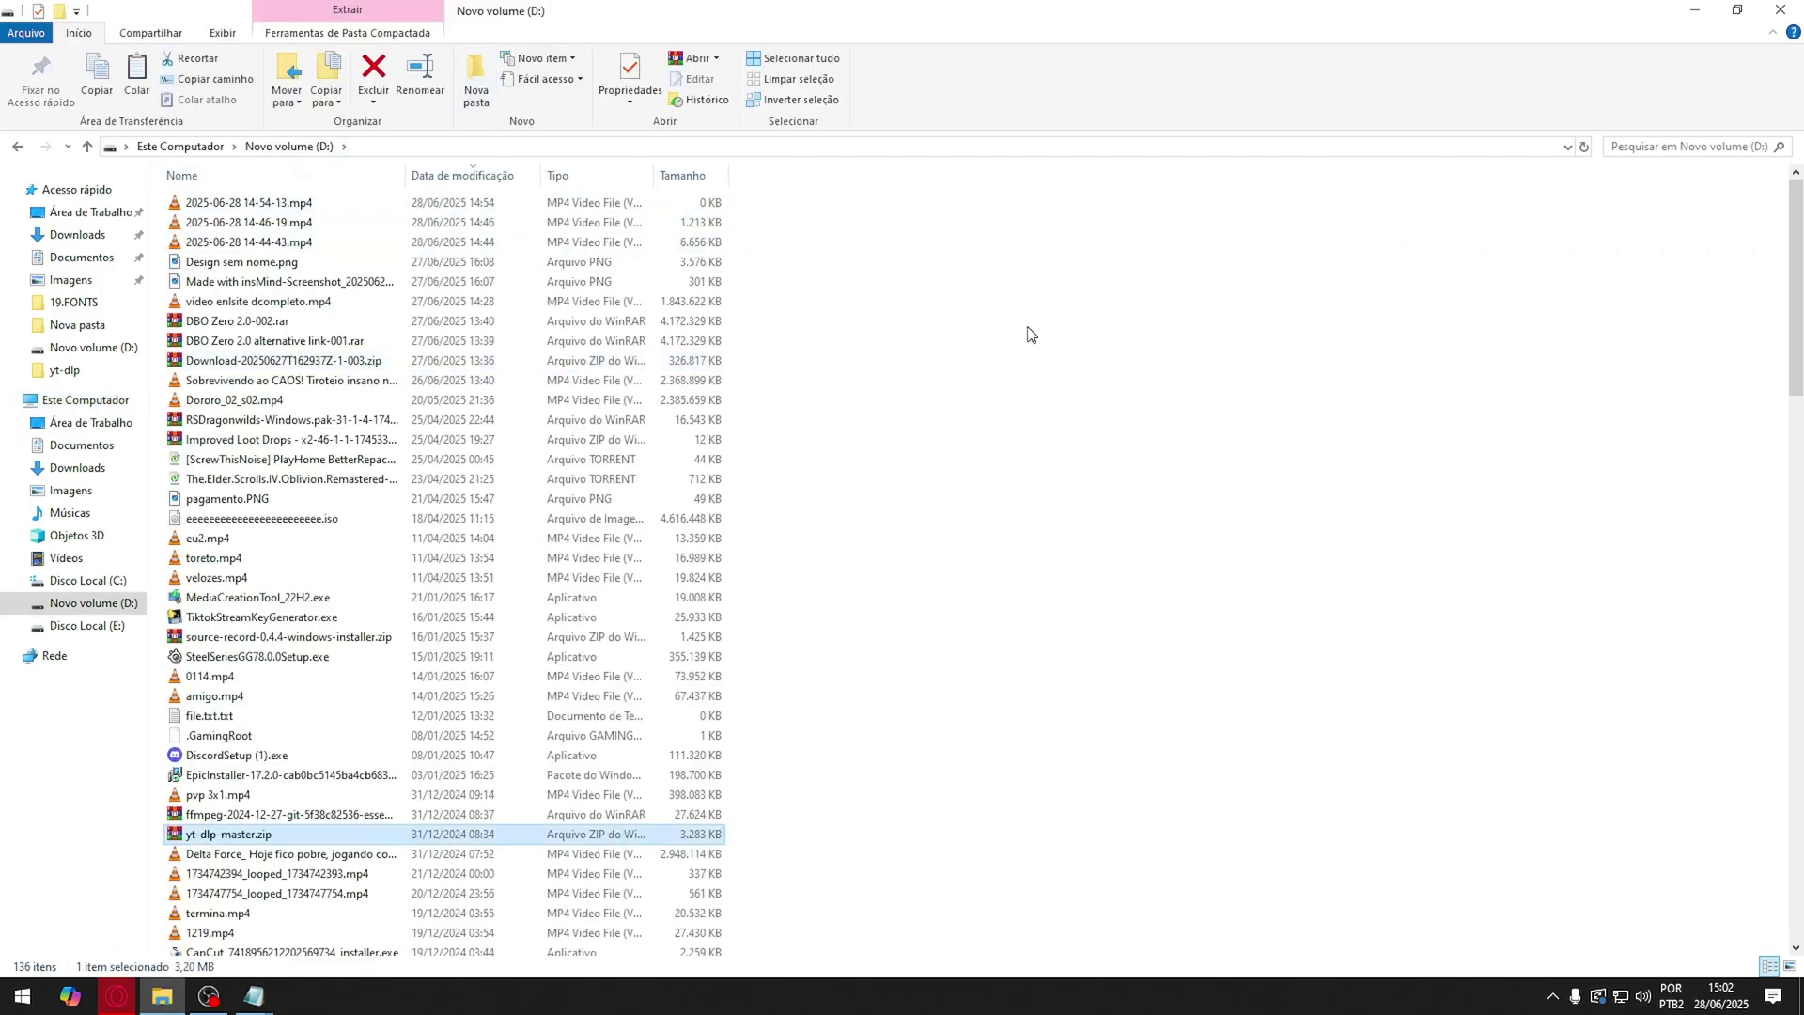
{"action": "key", "text": "y"}
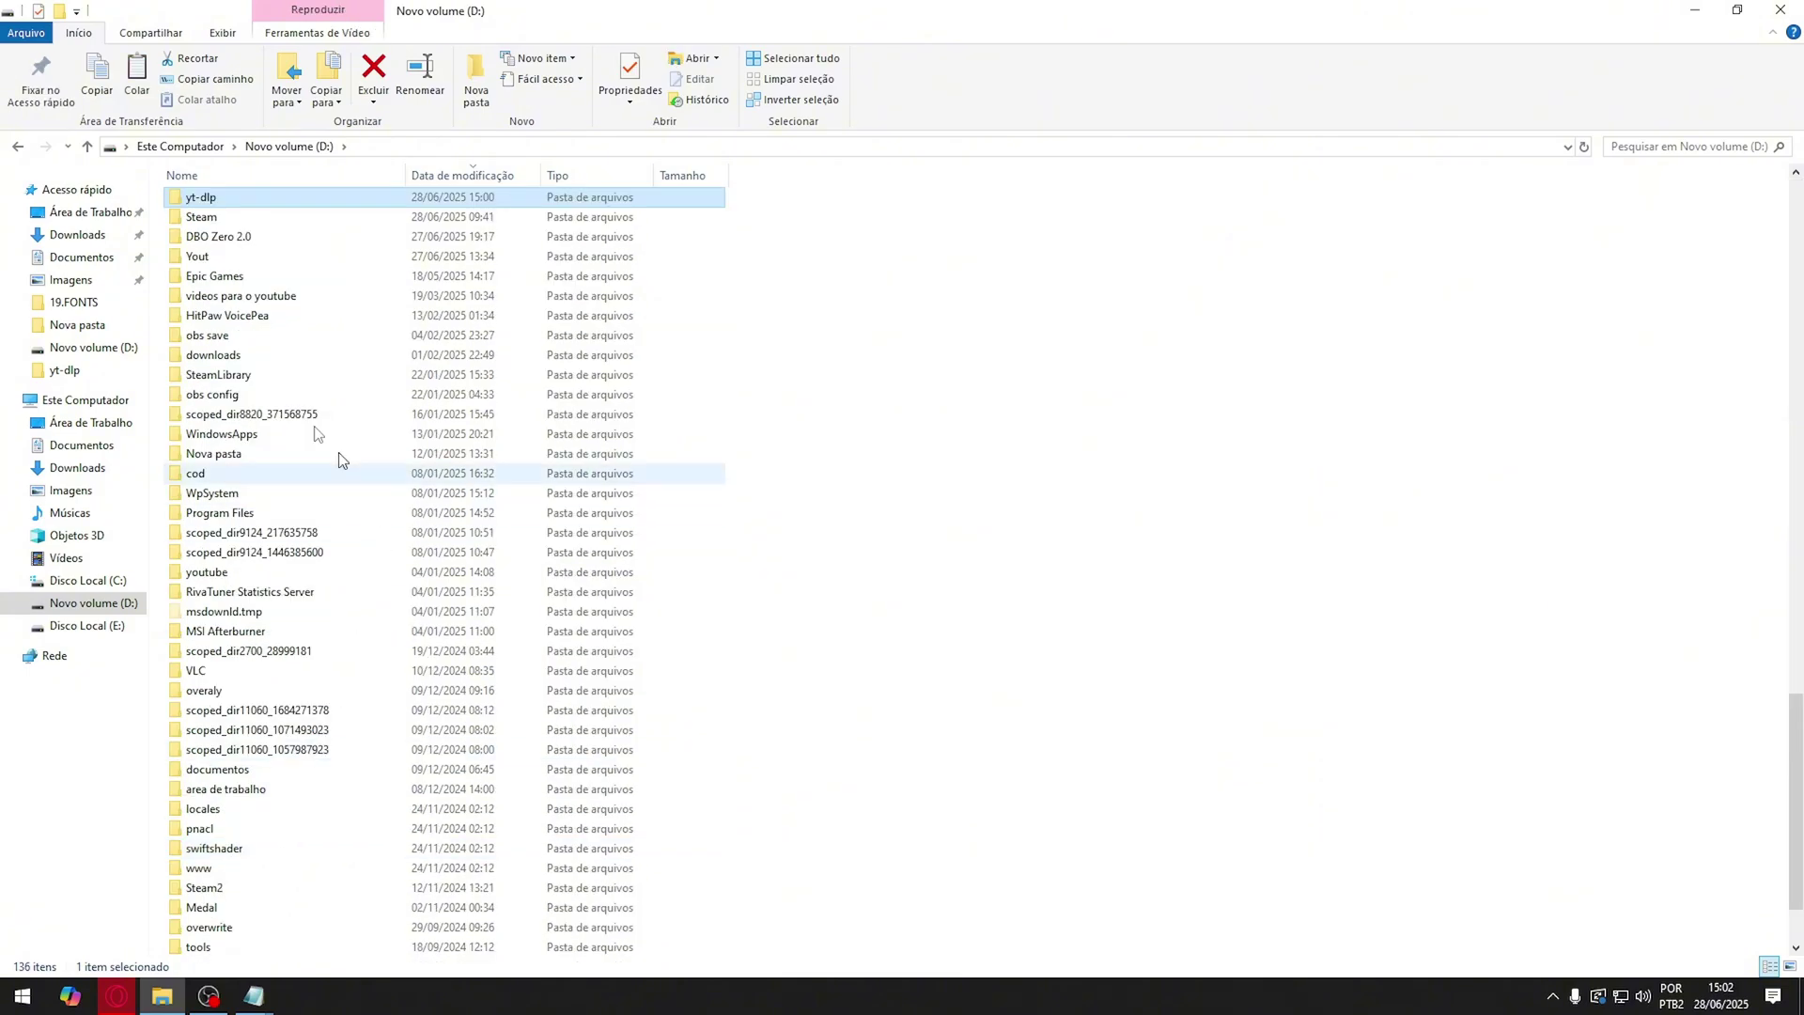
{"action": "left_click", "coordinate": [180, 146]}
{"action": "double_click", "coordinate": [518, 371]}
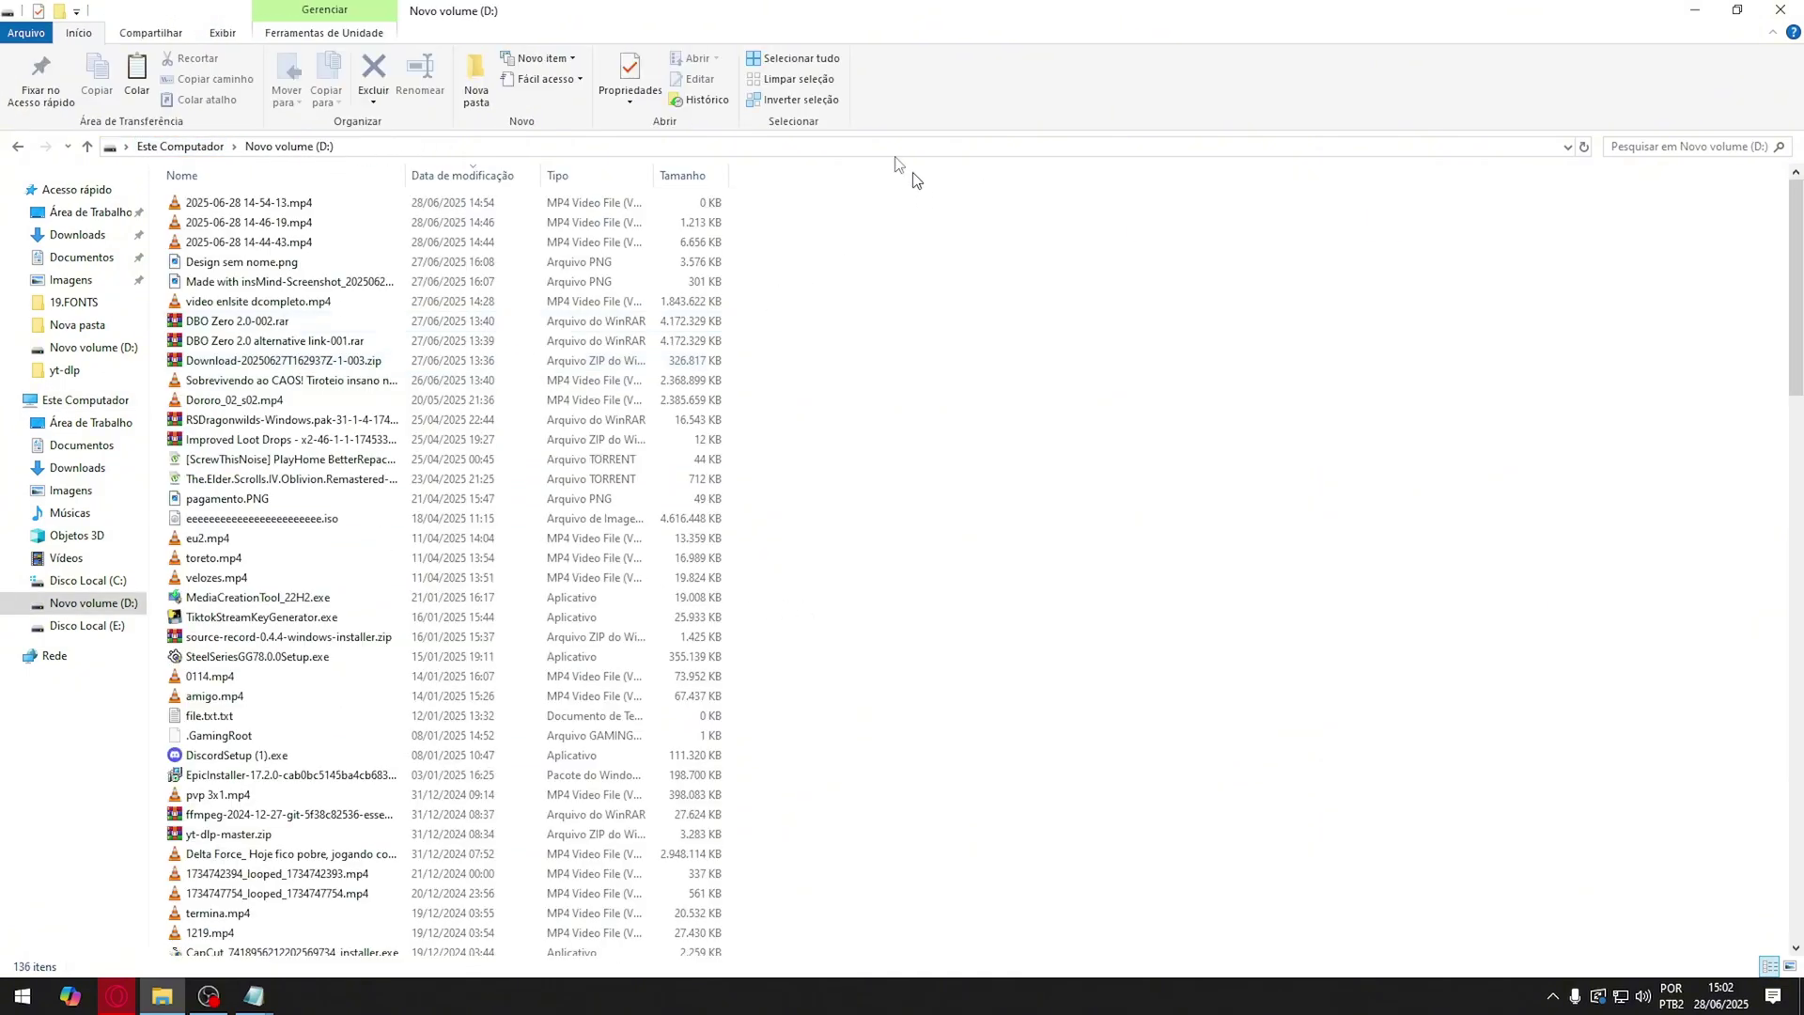
{"action": "key", "text": "y"}
{"action": "key", "text": "y"}
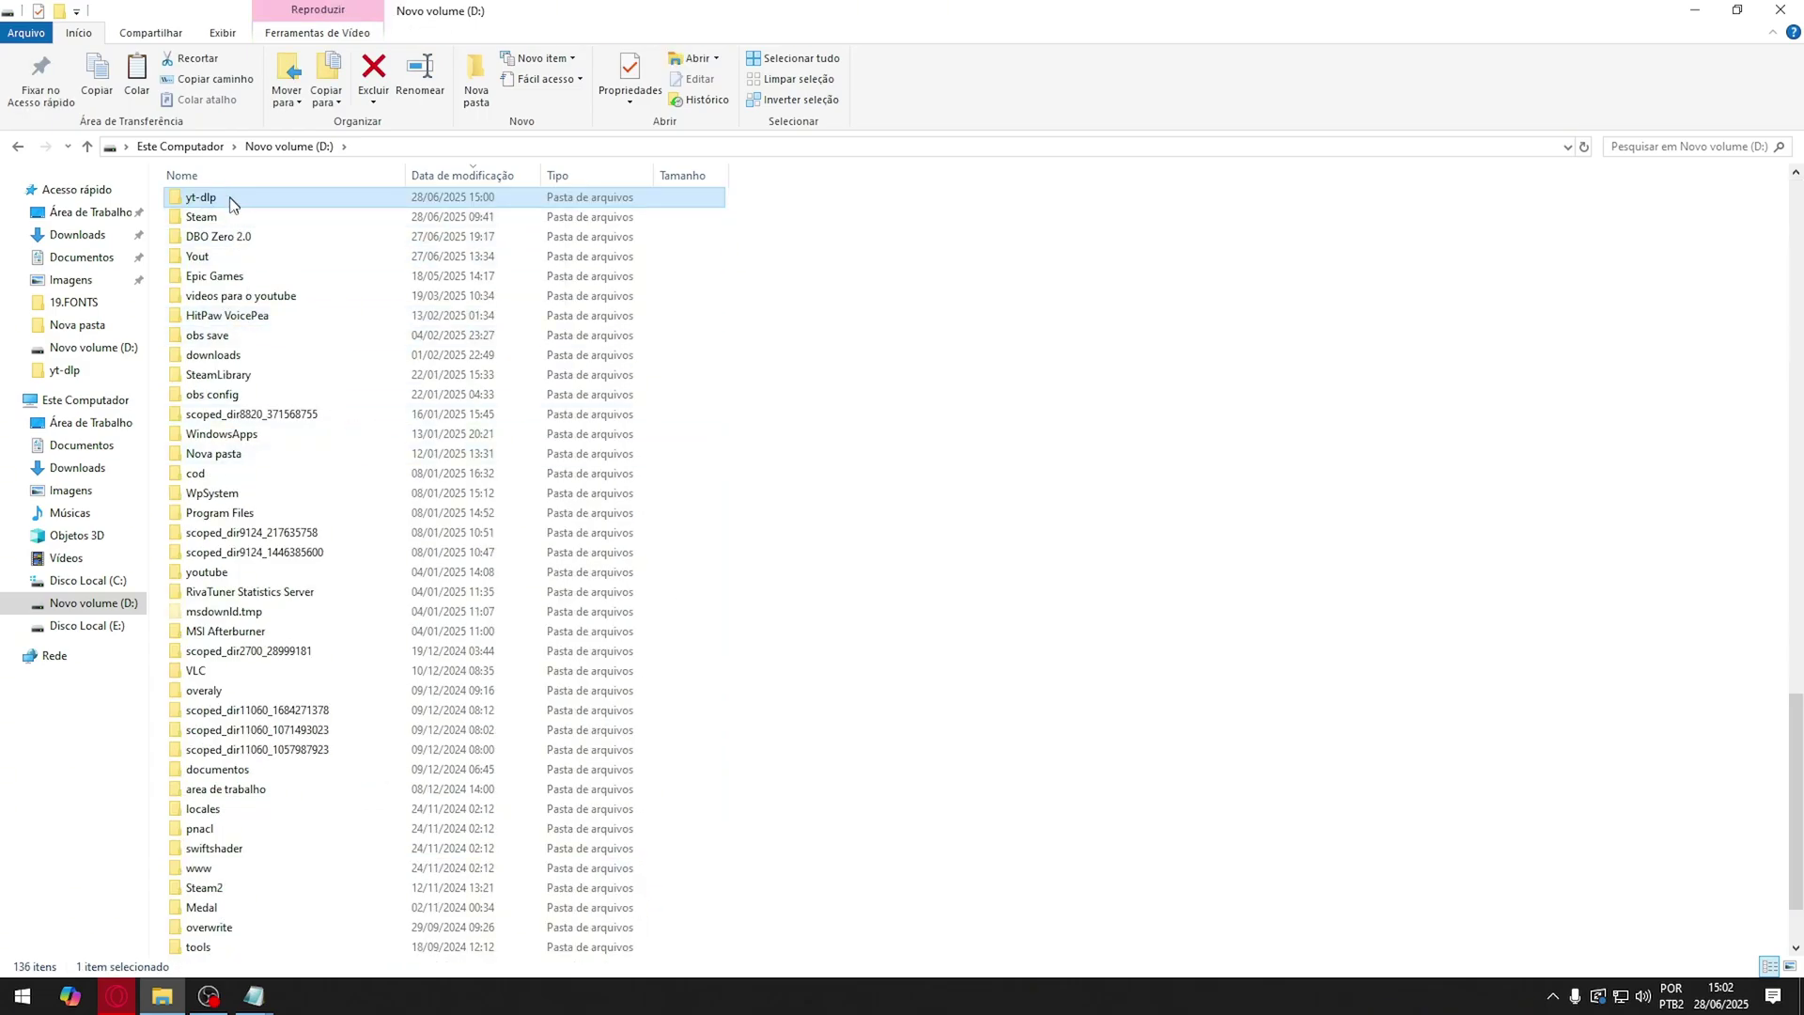
{"action": "double_click", "coordinate": [234, 200]}
Review the ffmpeg, ffplay, ffprobe and yt-dlp executables and the videos folder inside the yt-dlp folder
{"action": "left_click_drag", "start_coordinate": [226, 320], "coordinate": [193, 221]}
{"action": "left_click", "coordinate": [300, 470]}
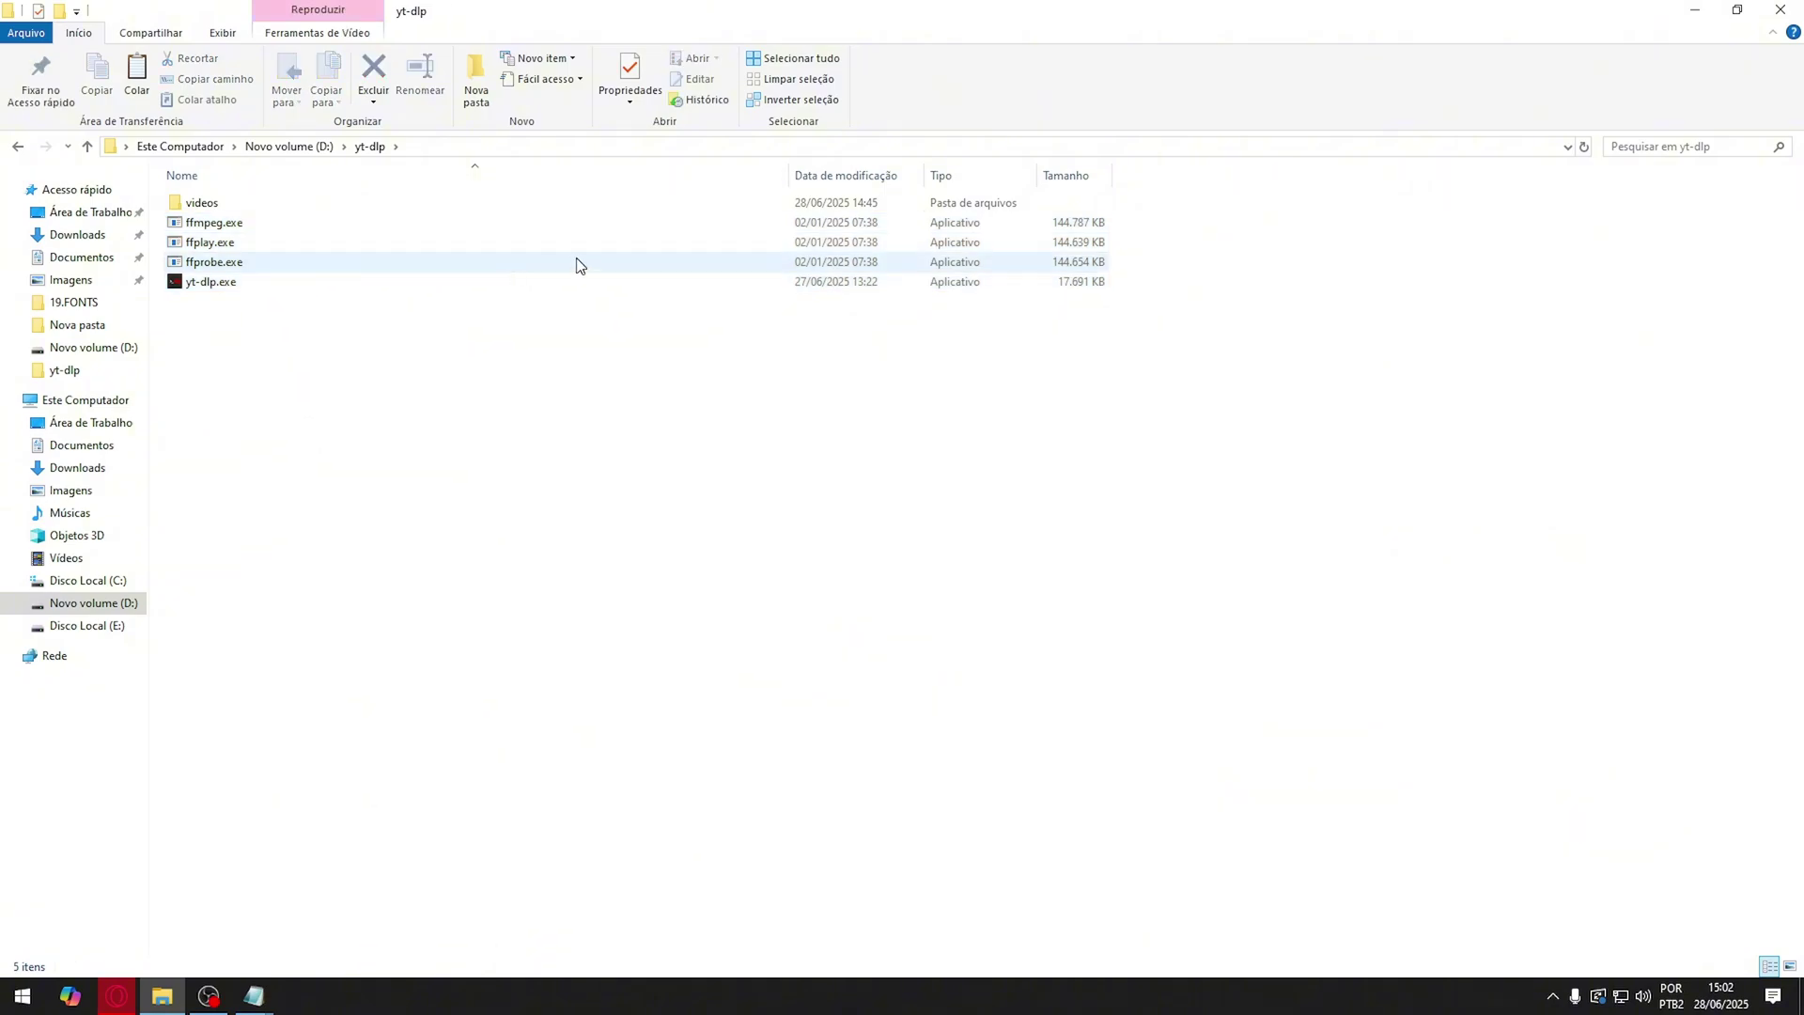
{"action": "left_click_drag", "start_coordinate": [1137, 262], "coordinate": [1046, 227]}
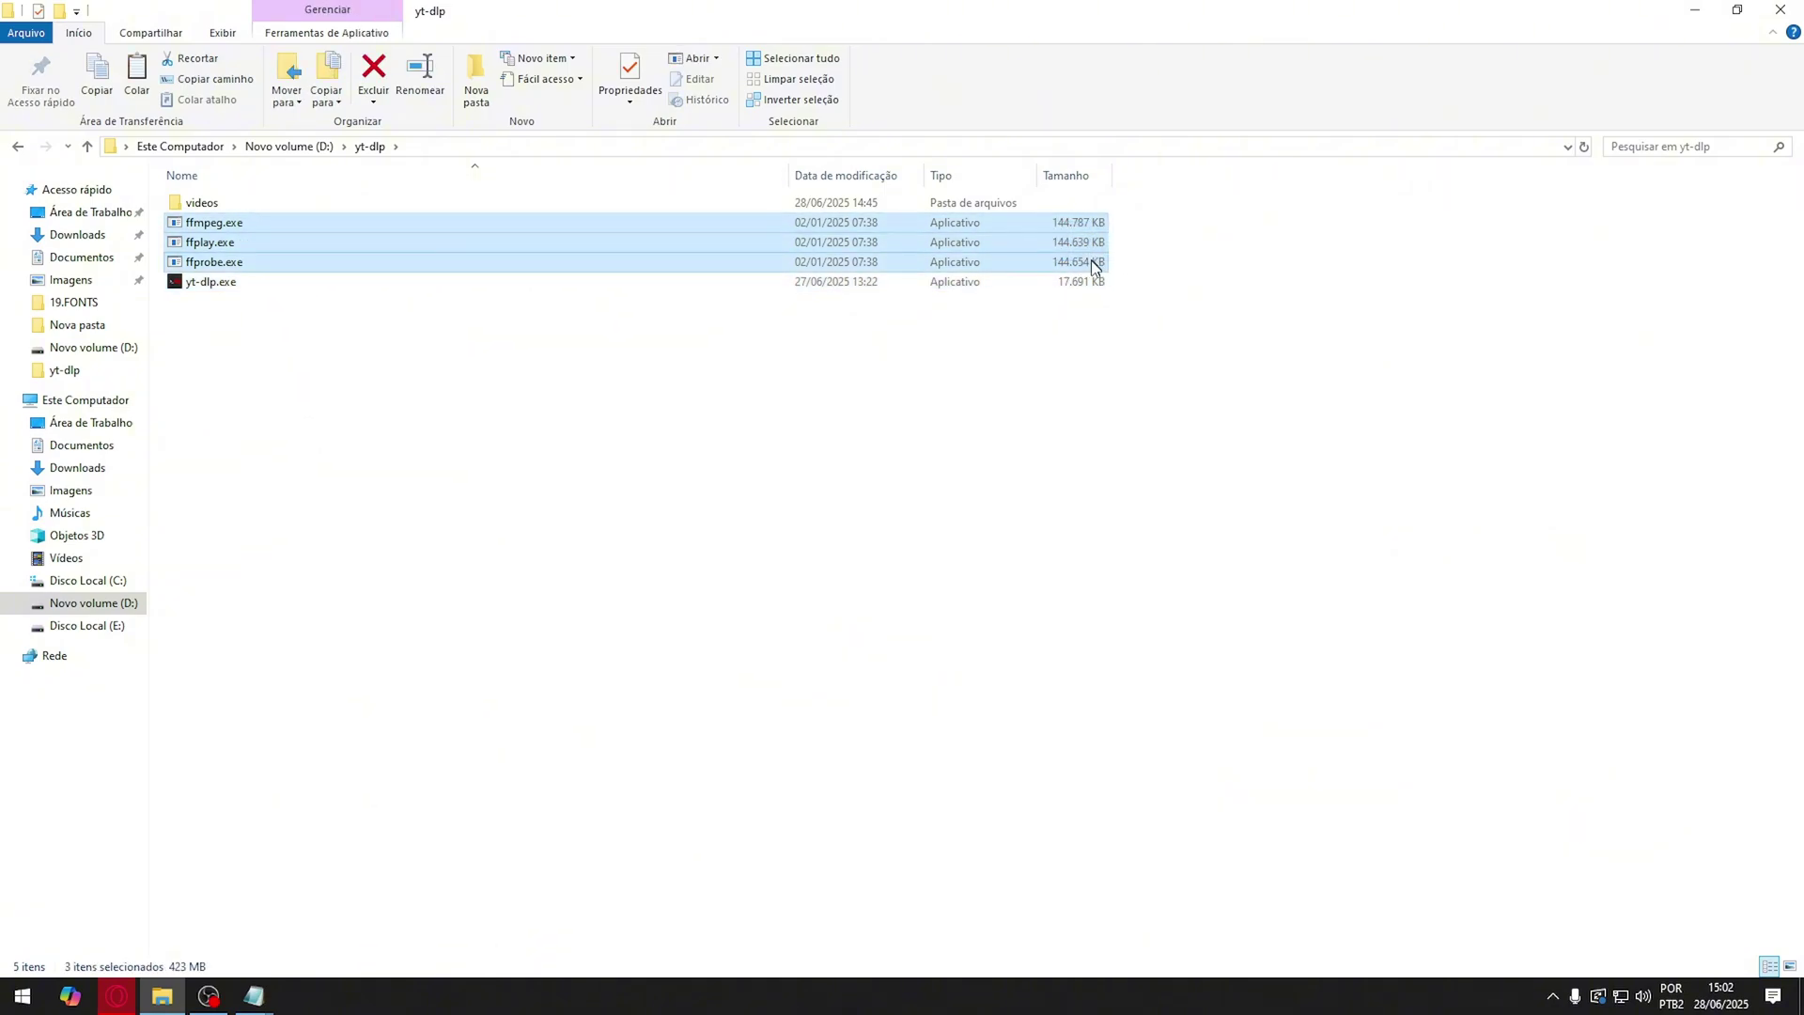
{"action": "left_click", "coordinate": [336, 286]}
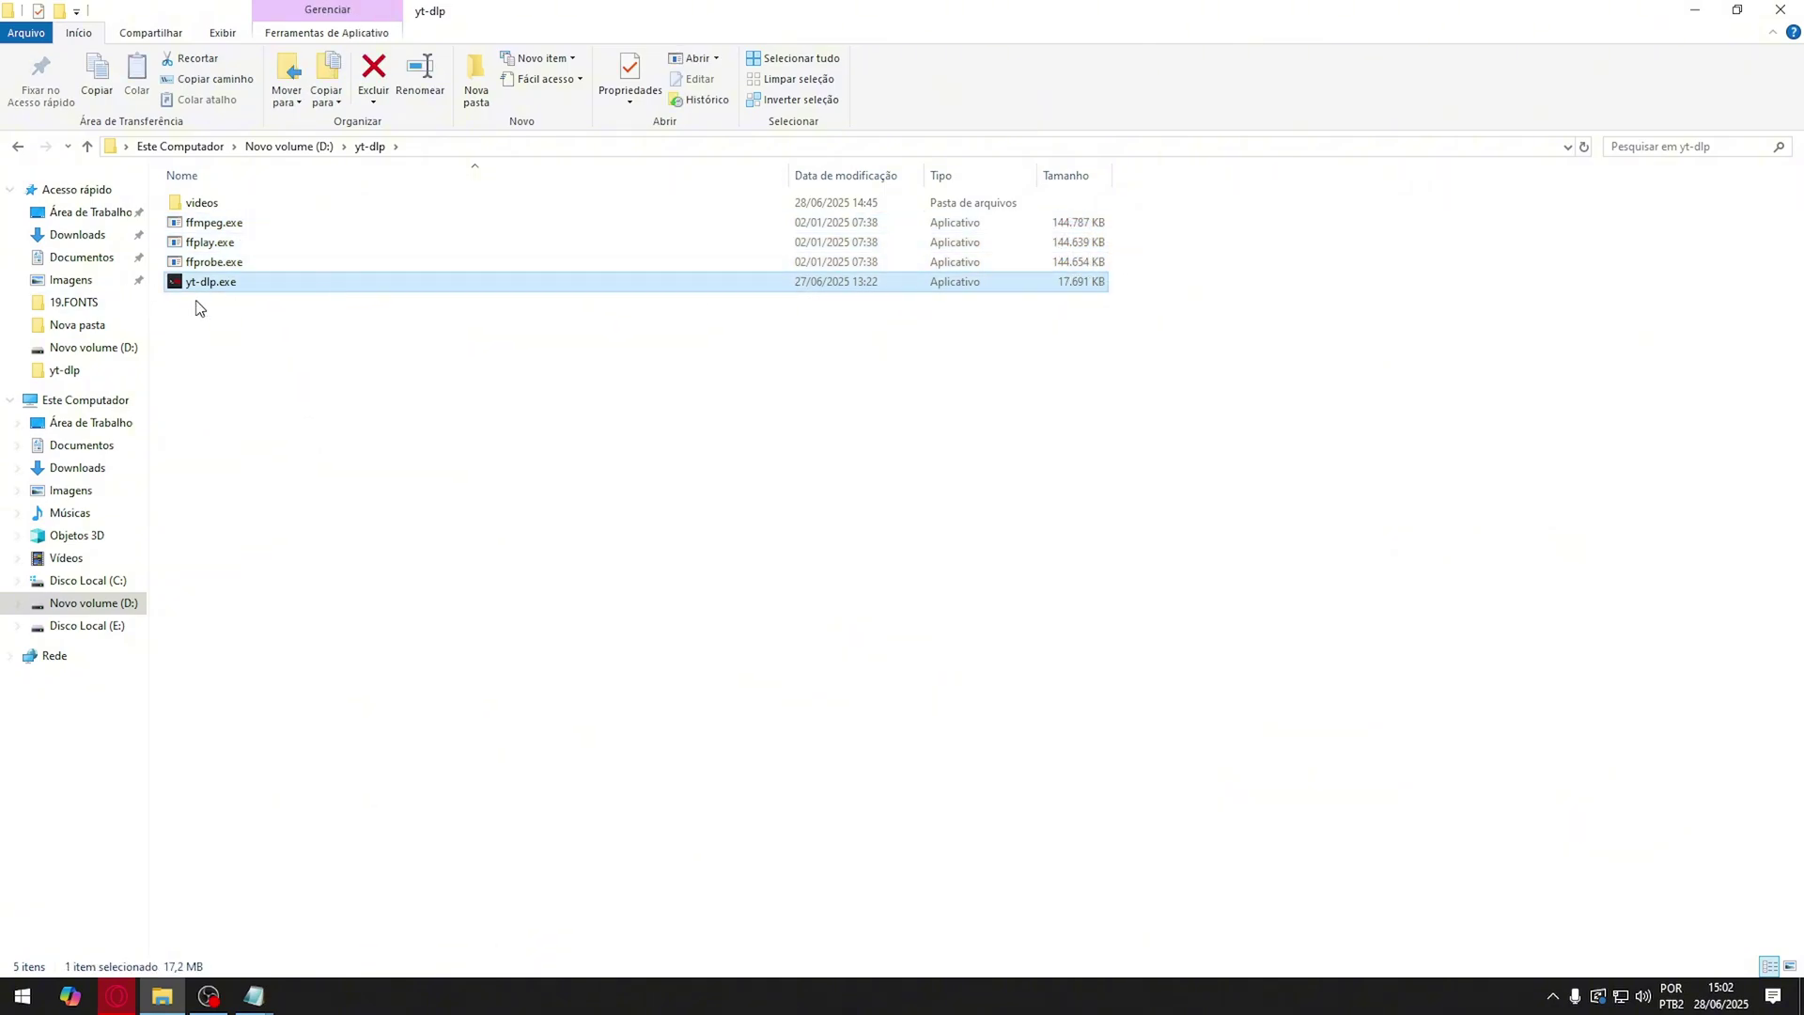
{"action": "left_click", "coordinate": [216, 209]}
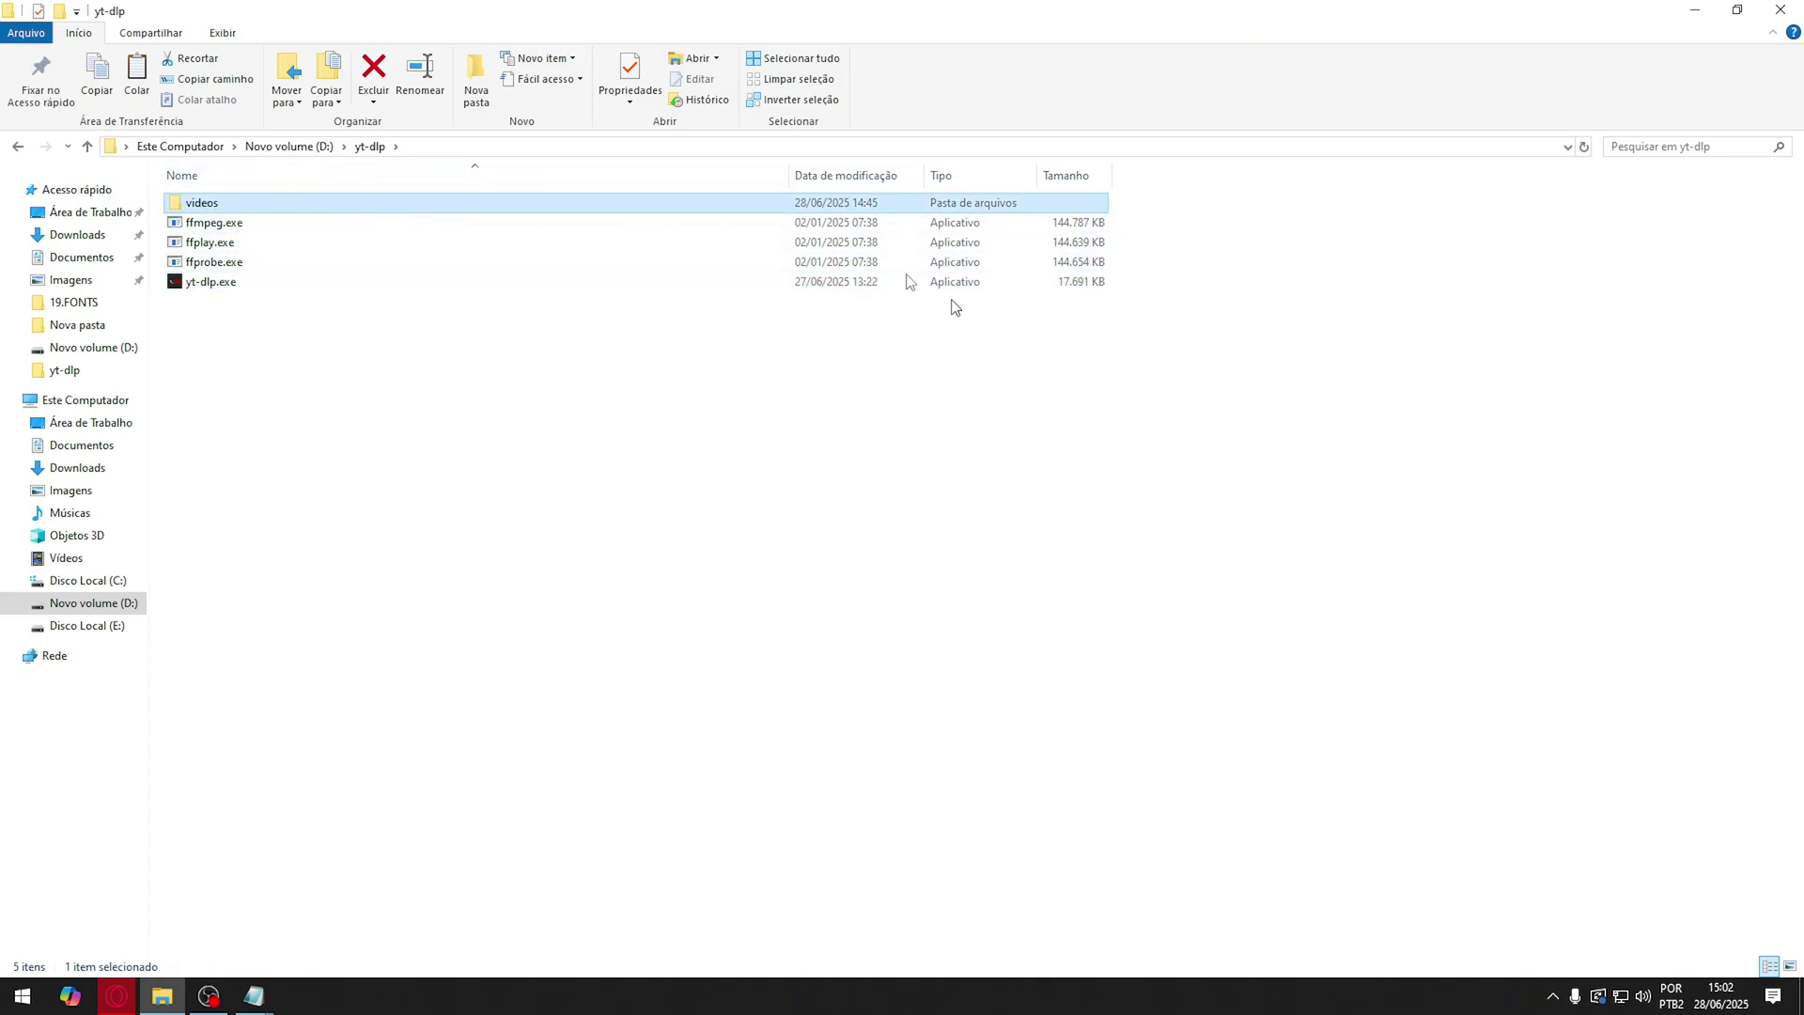
Paste the cut cookies file into the yt-dlp folder
{"action": "left_click", "coordinate": [873, 377]}
{"action": "right_click", "coordinate": [420, 457]}
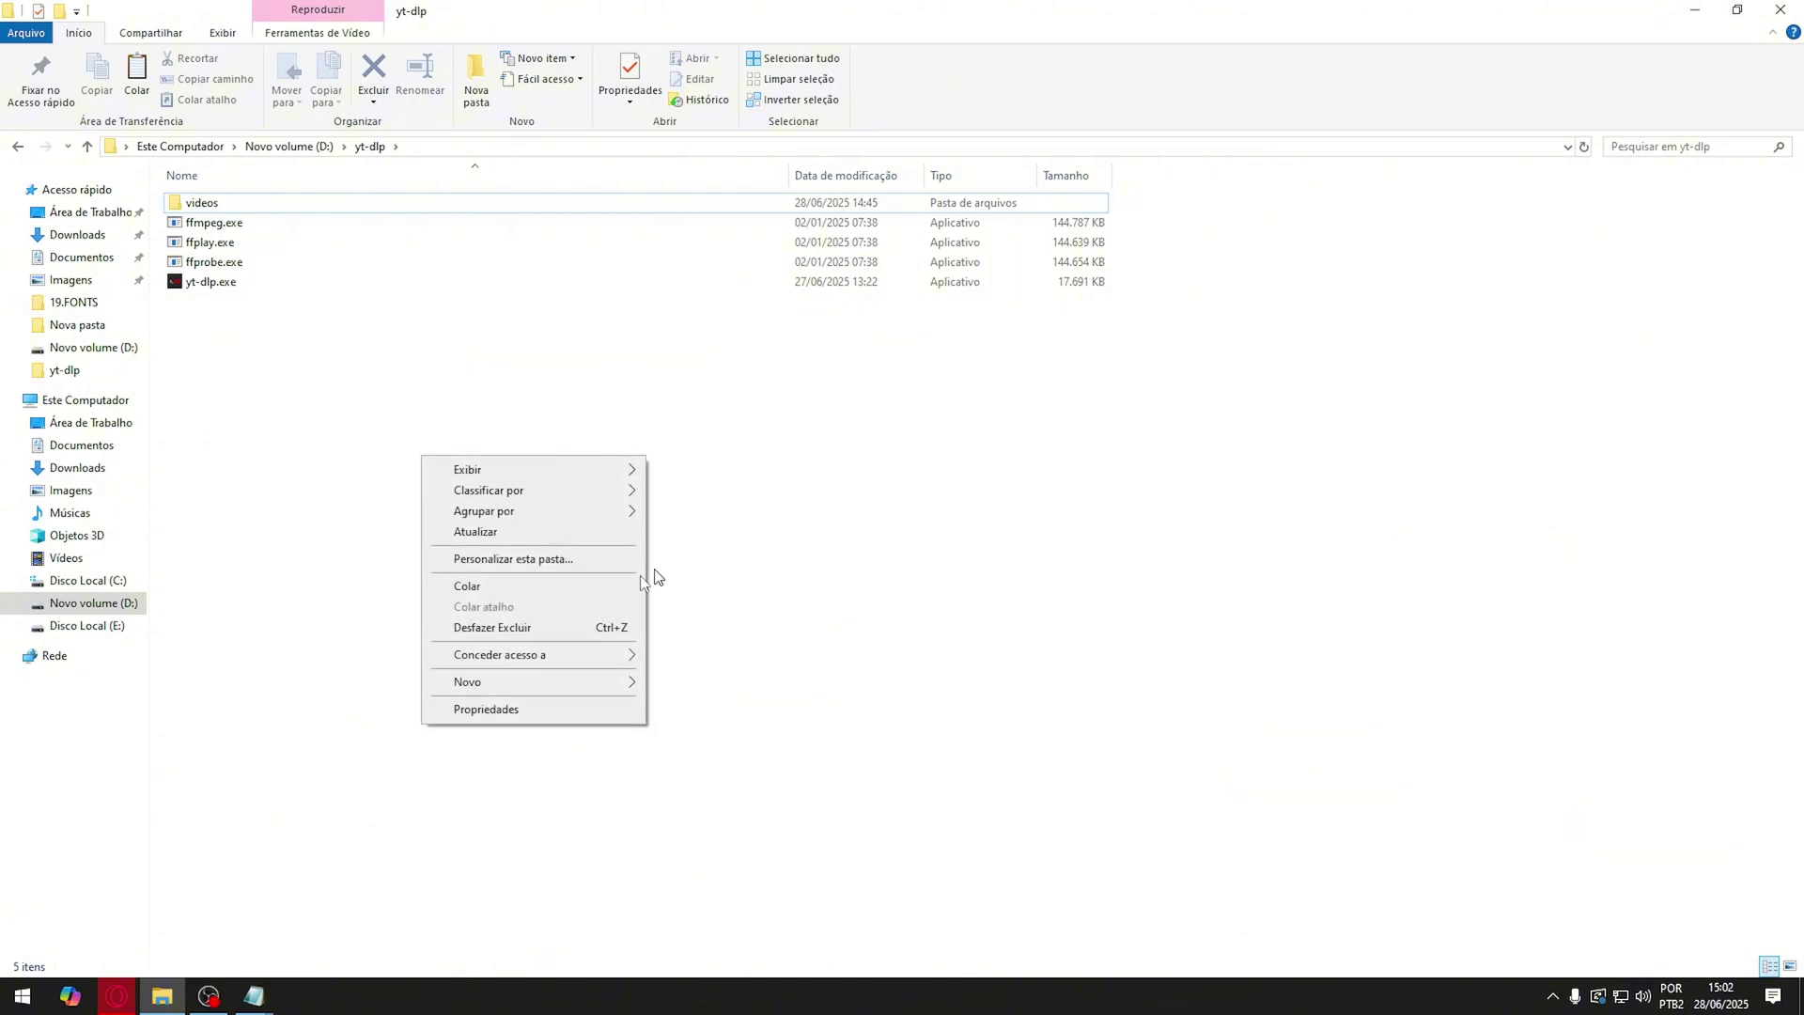
{"action": "left_click", "coordinate": [500, 588]}
{"action": "left_click", "coordinate": [590, 508]}
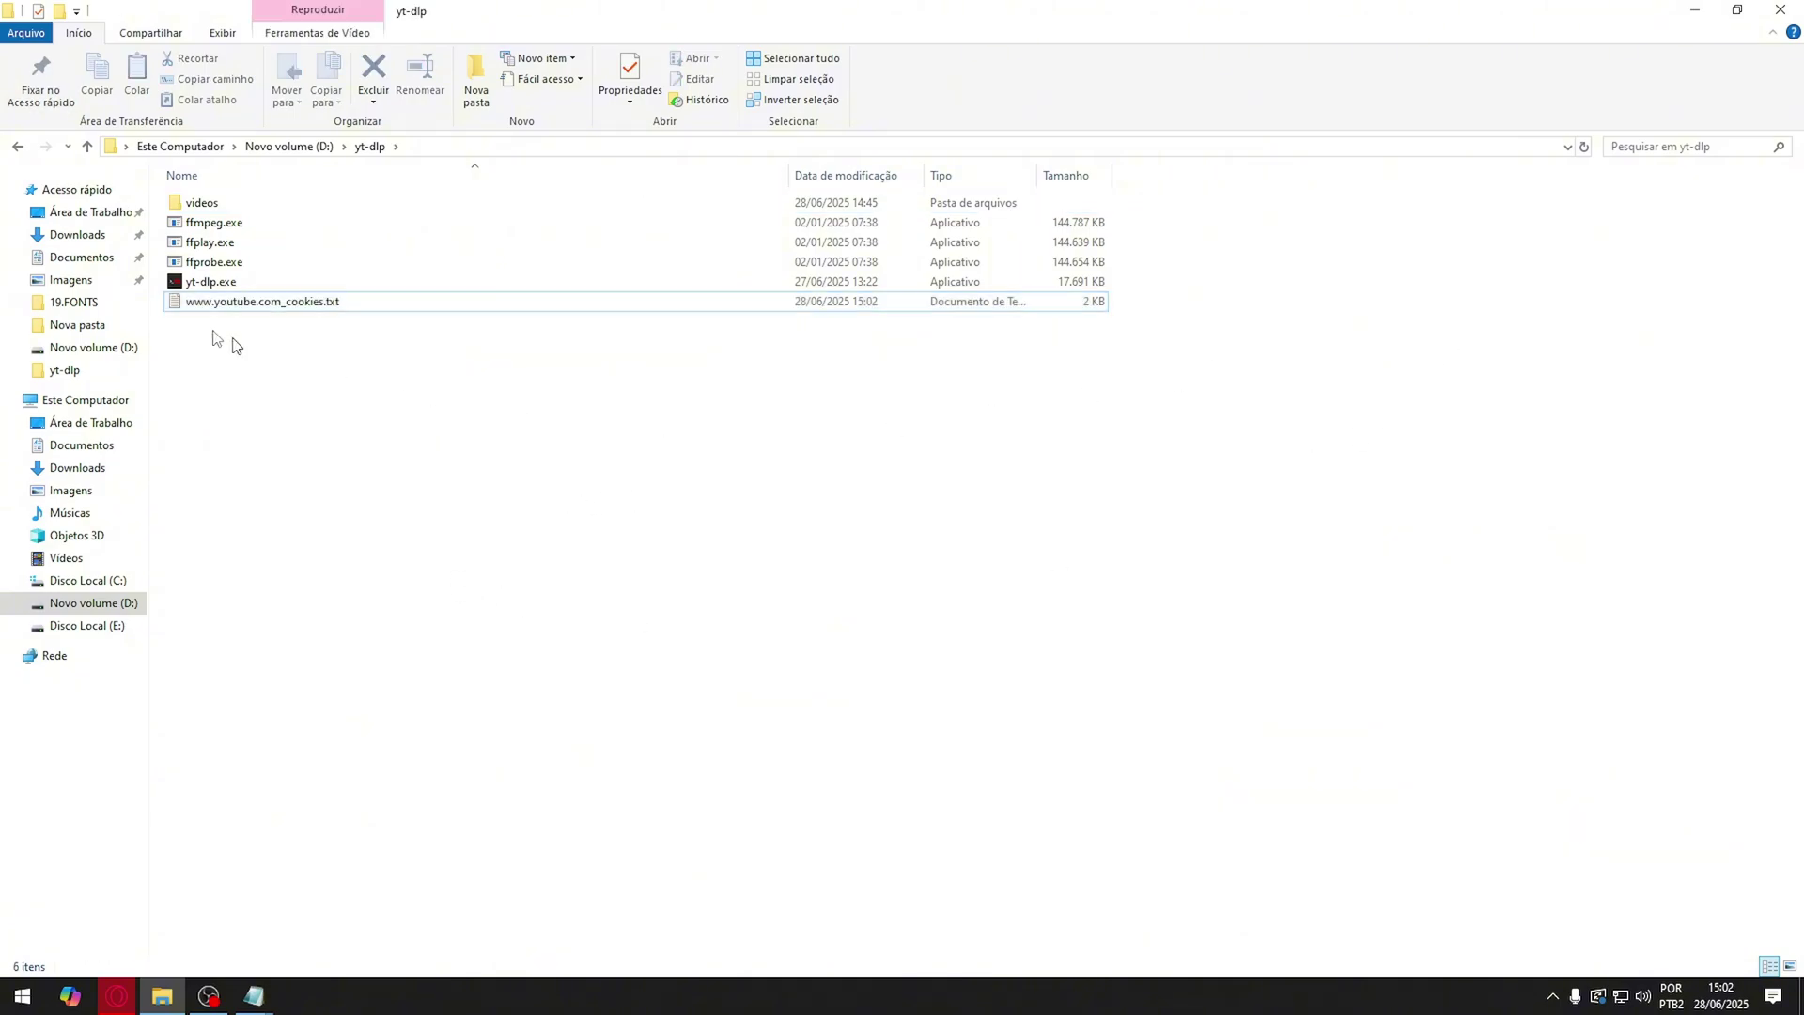
{"action": "left_click", "coordinate": [263, 301]}
{"action": "key", "text": "F2"}
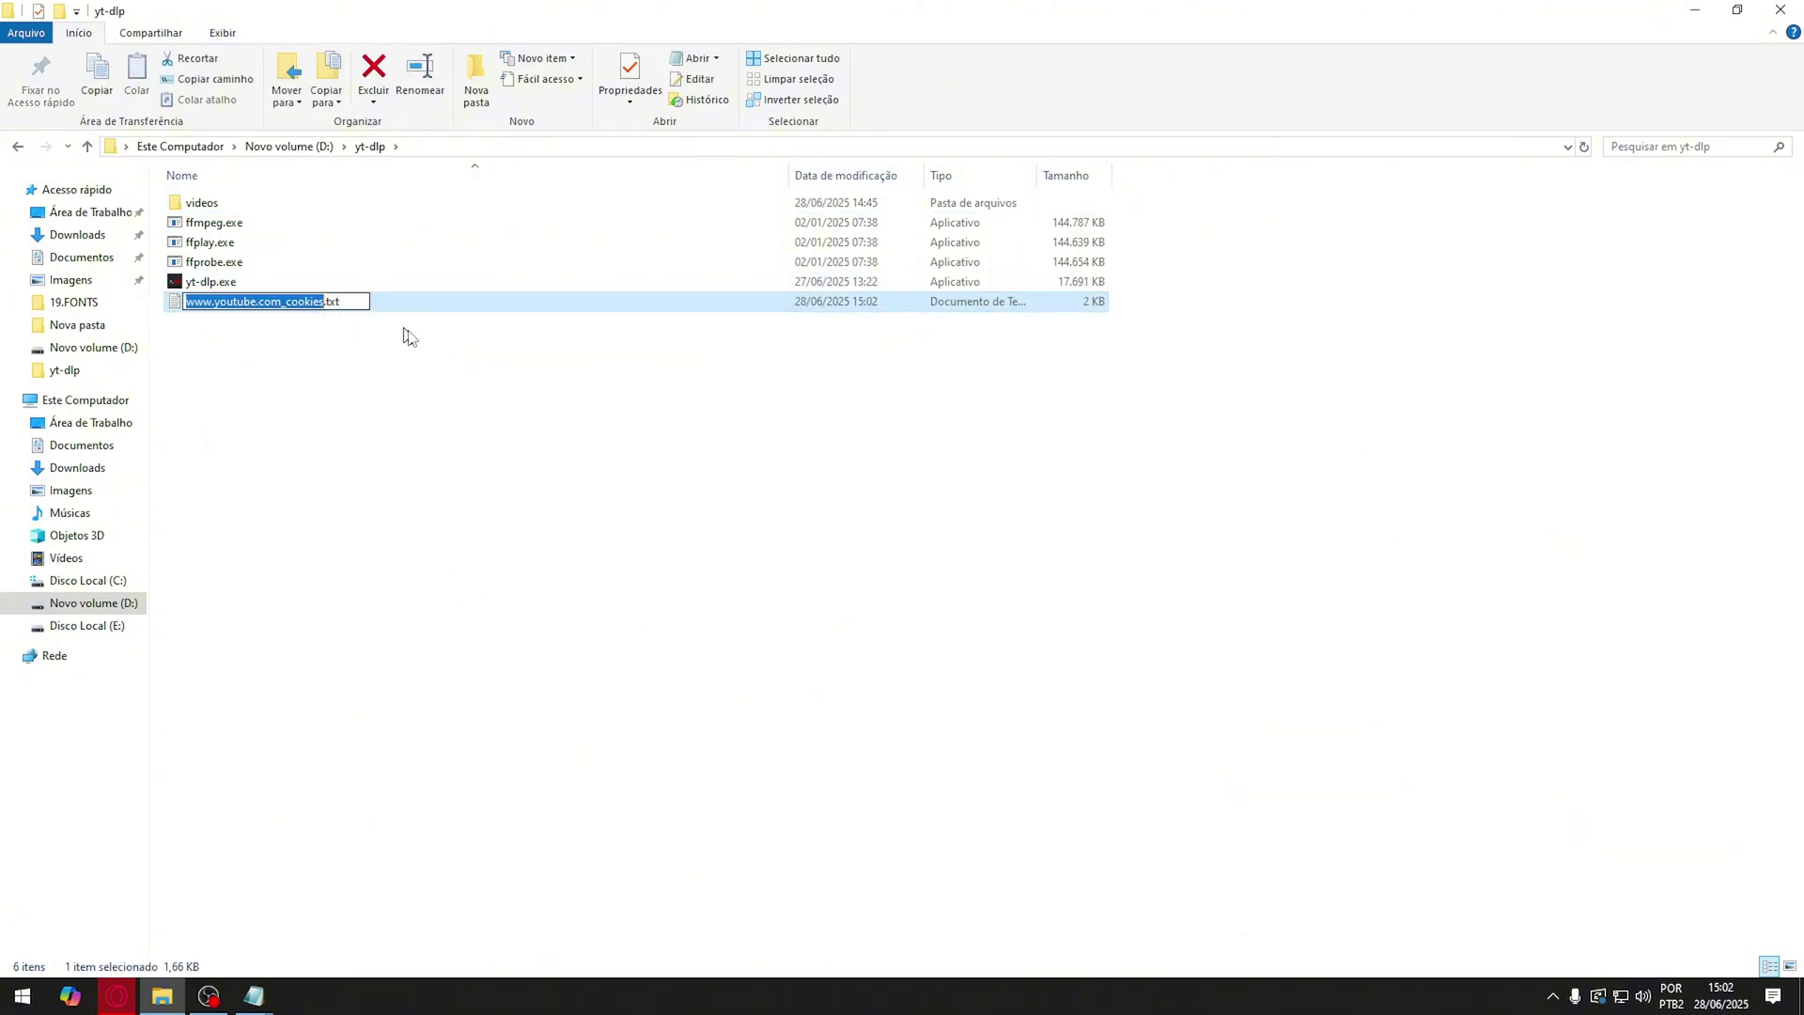
{"action": "key", "text": "Return"}
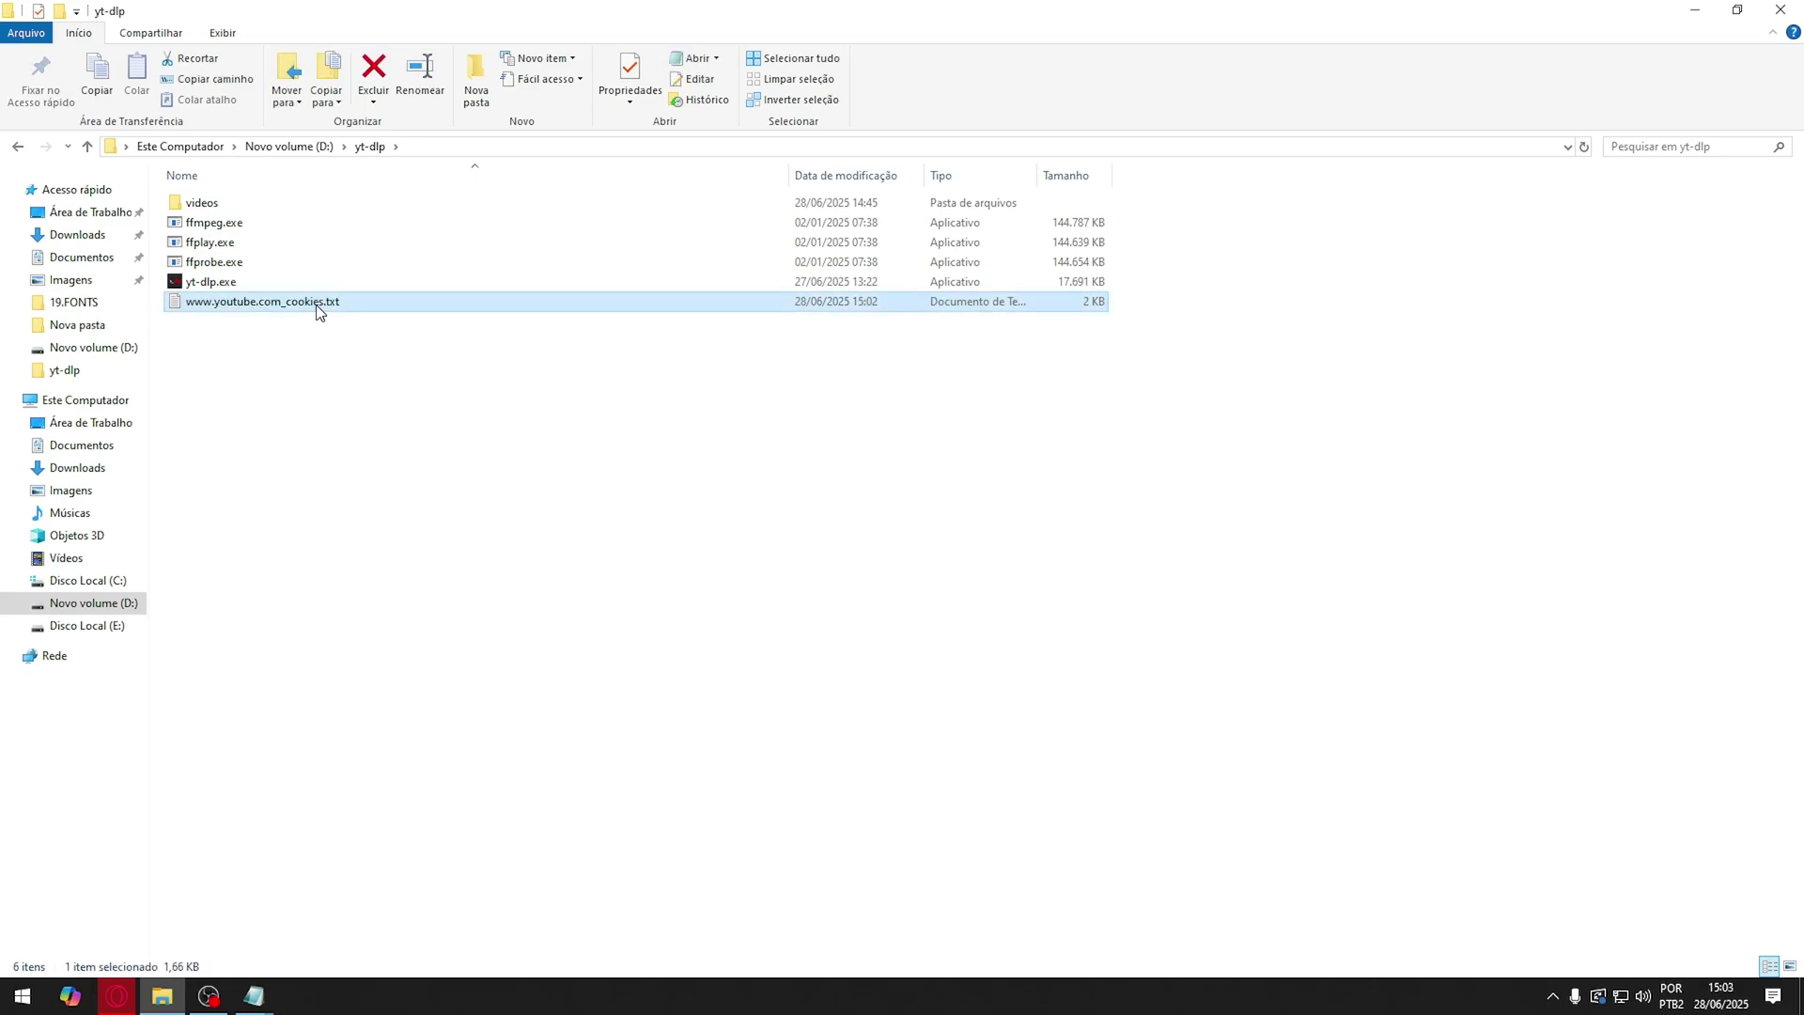
{"action": "key", "text": "F2"}
{"action": "key", "text": "End"}
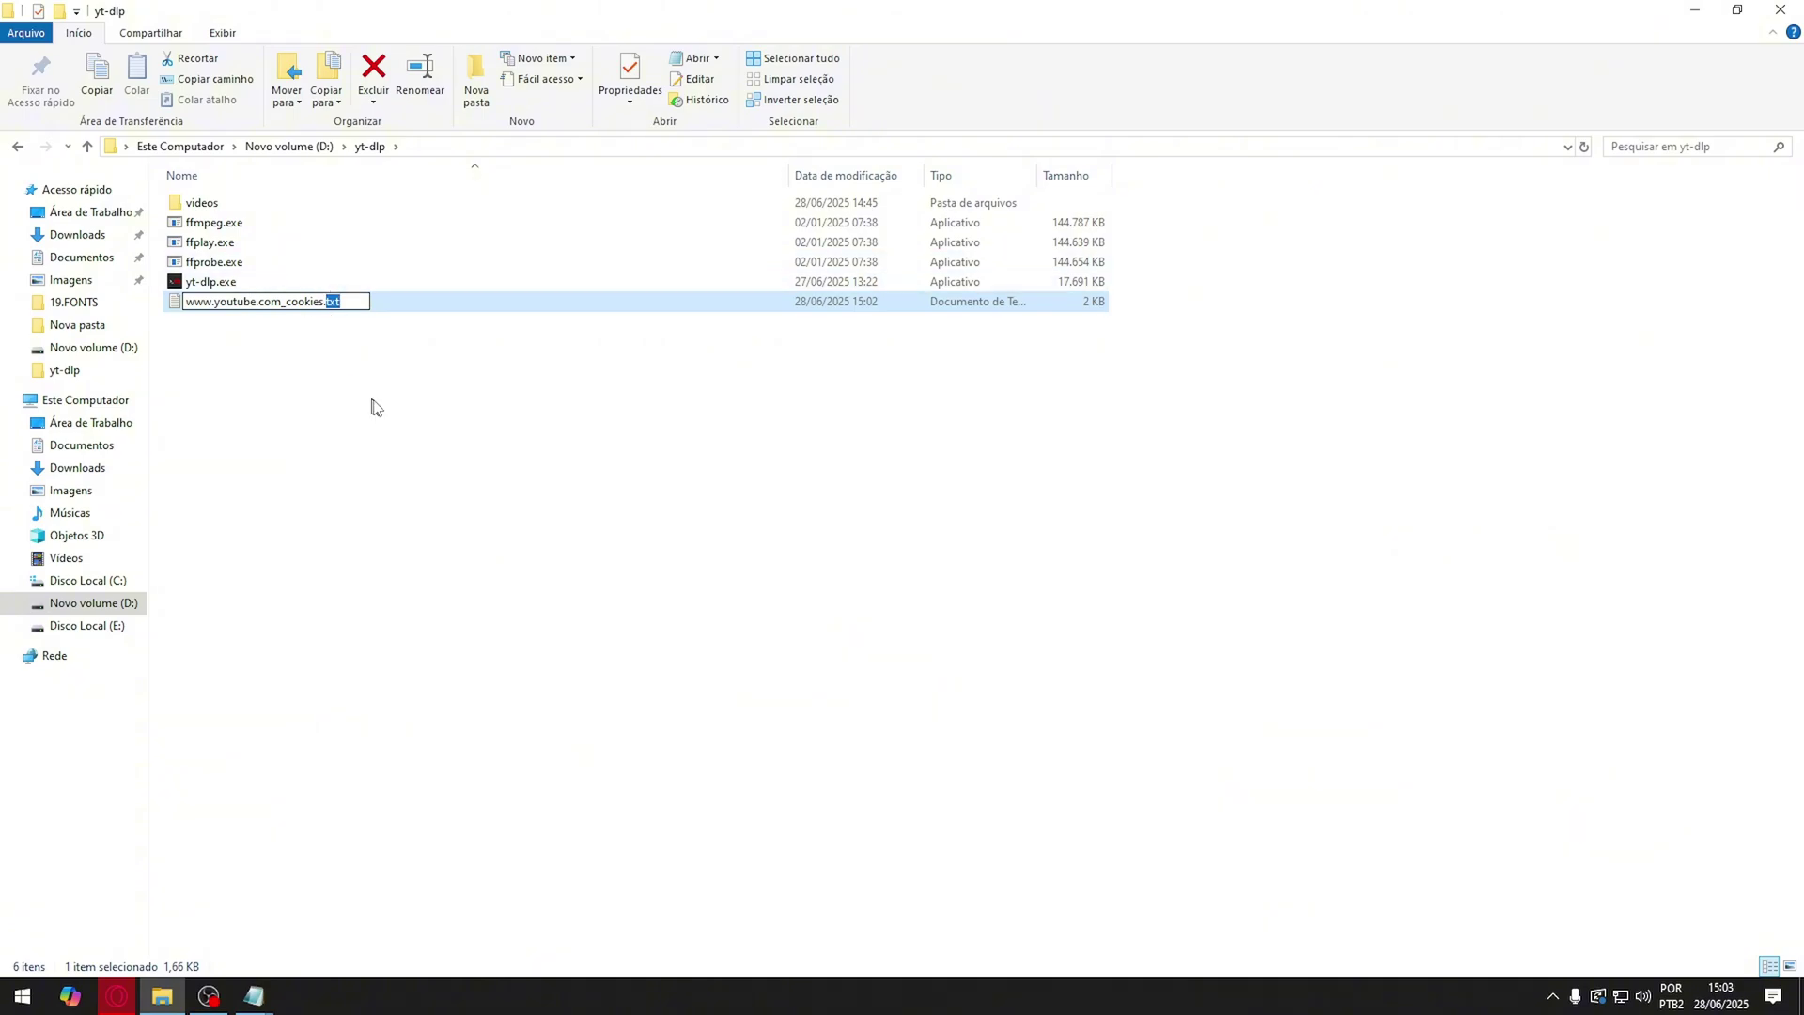
{"action": "left_click", "coordinate": [455, 386]}
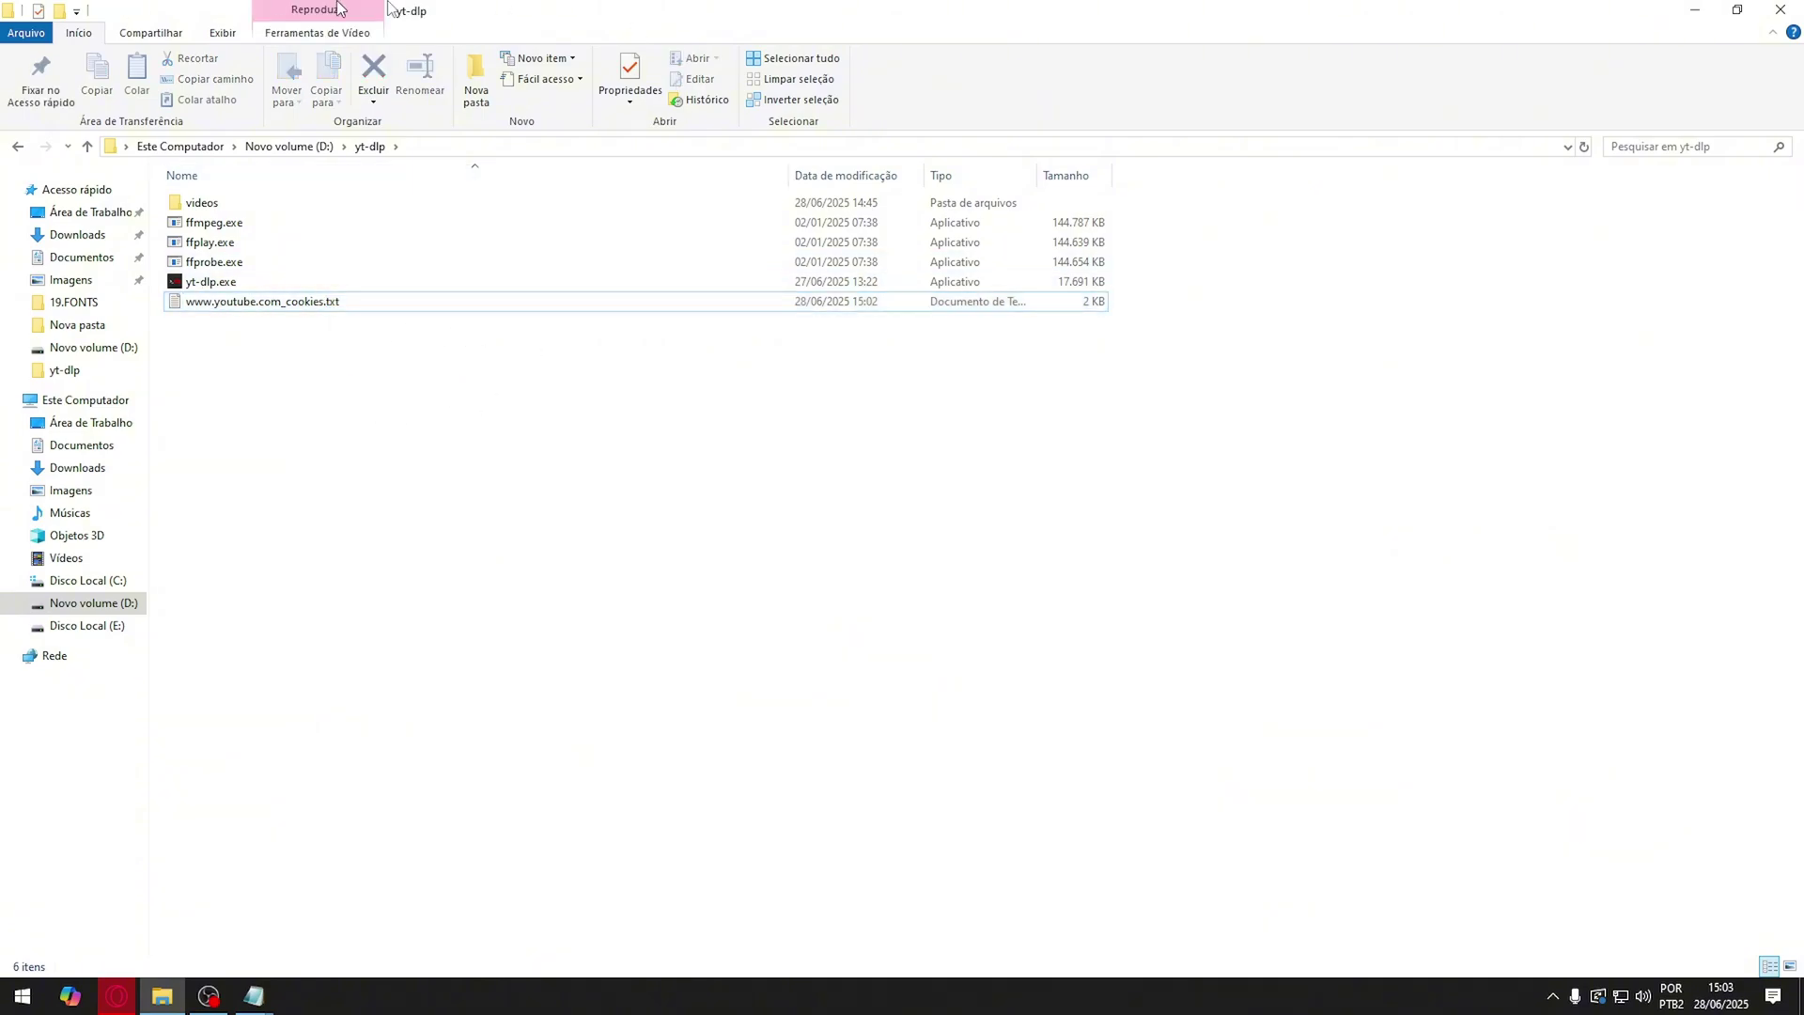
Show the folder's view options that include the file name extensions setting
{"action": "key", "text": "alt"}
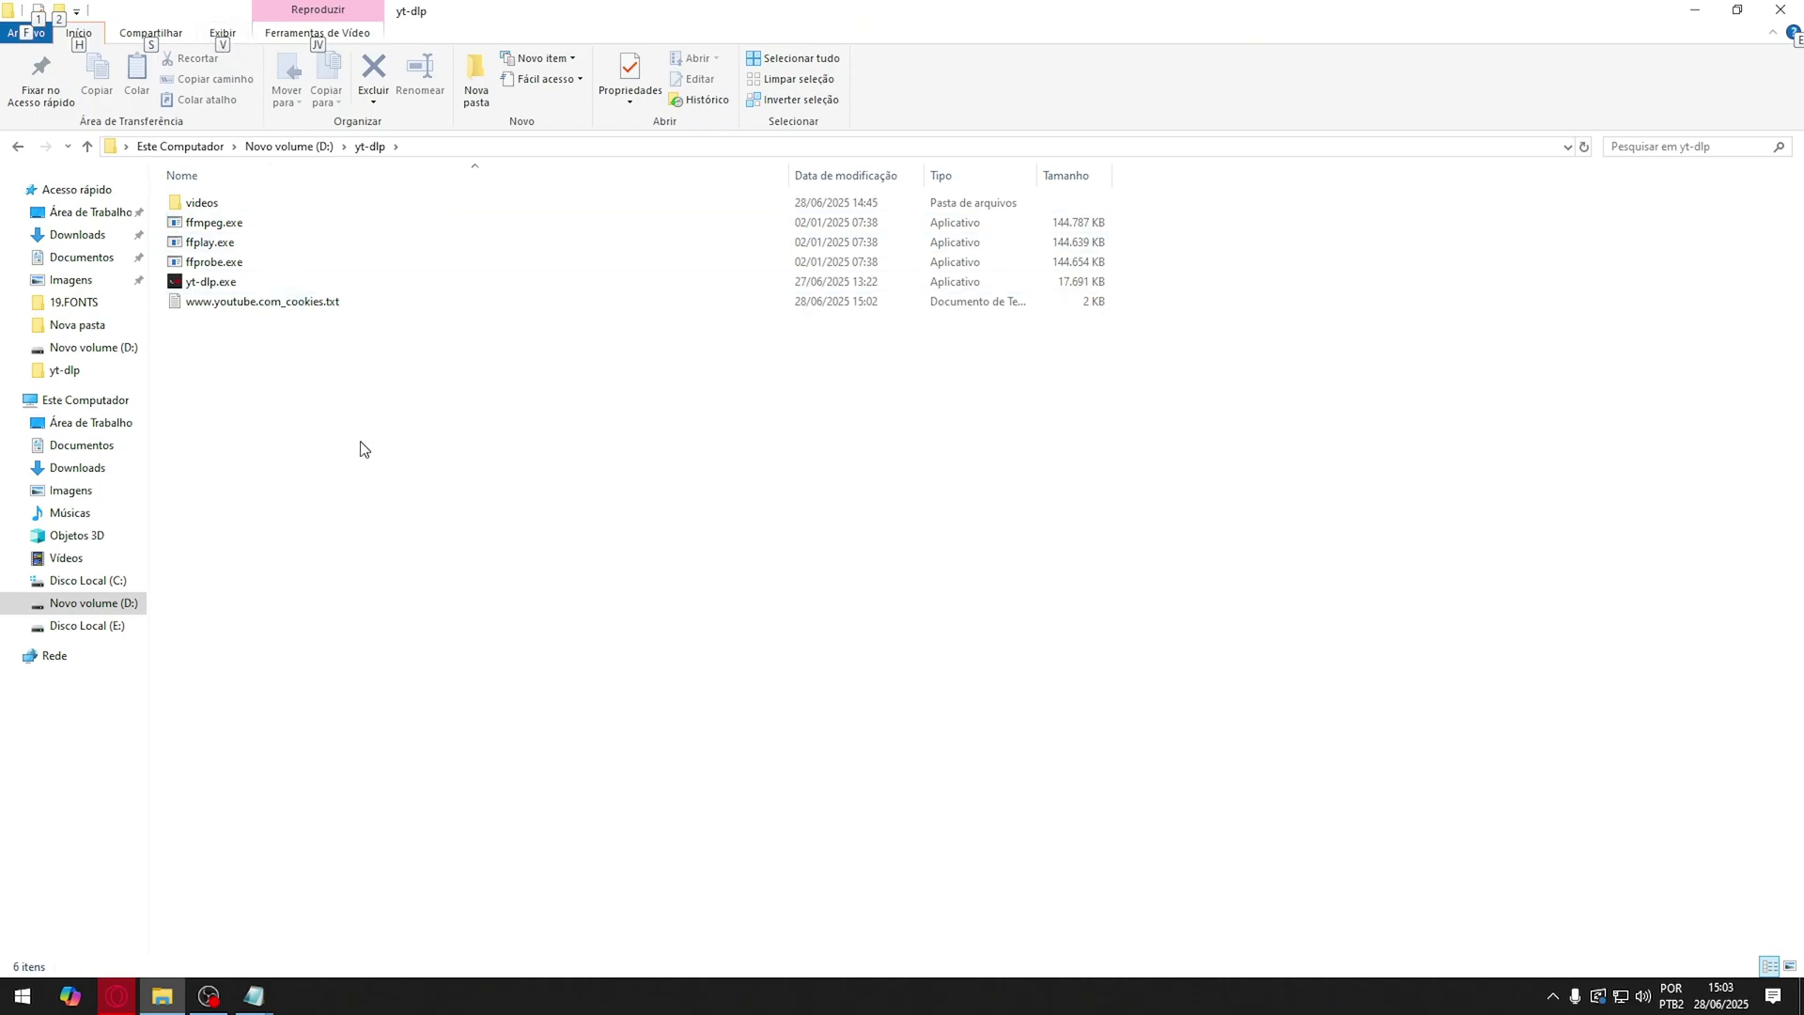
{"action": "left_click", "coordinate": [392, 481]}
{"action": "key", "text": "Home"}
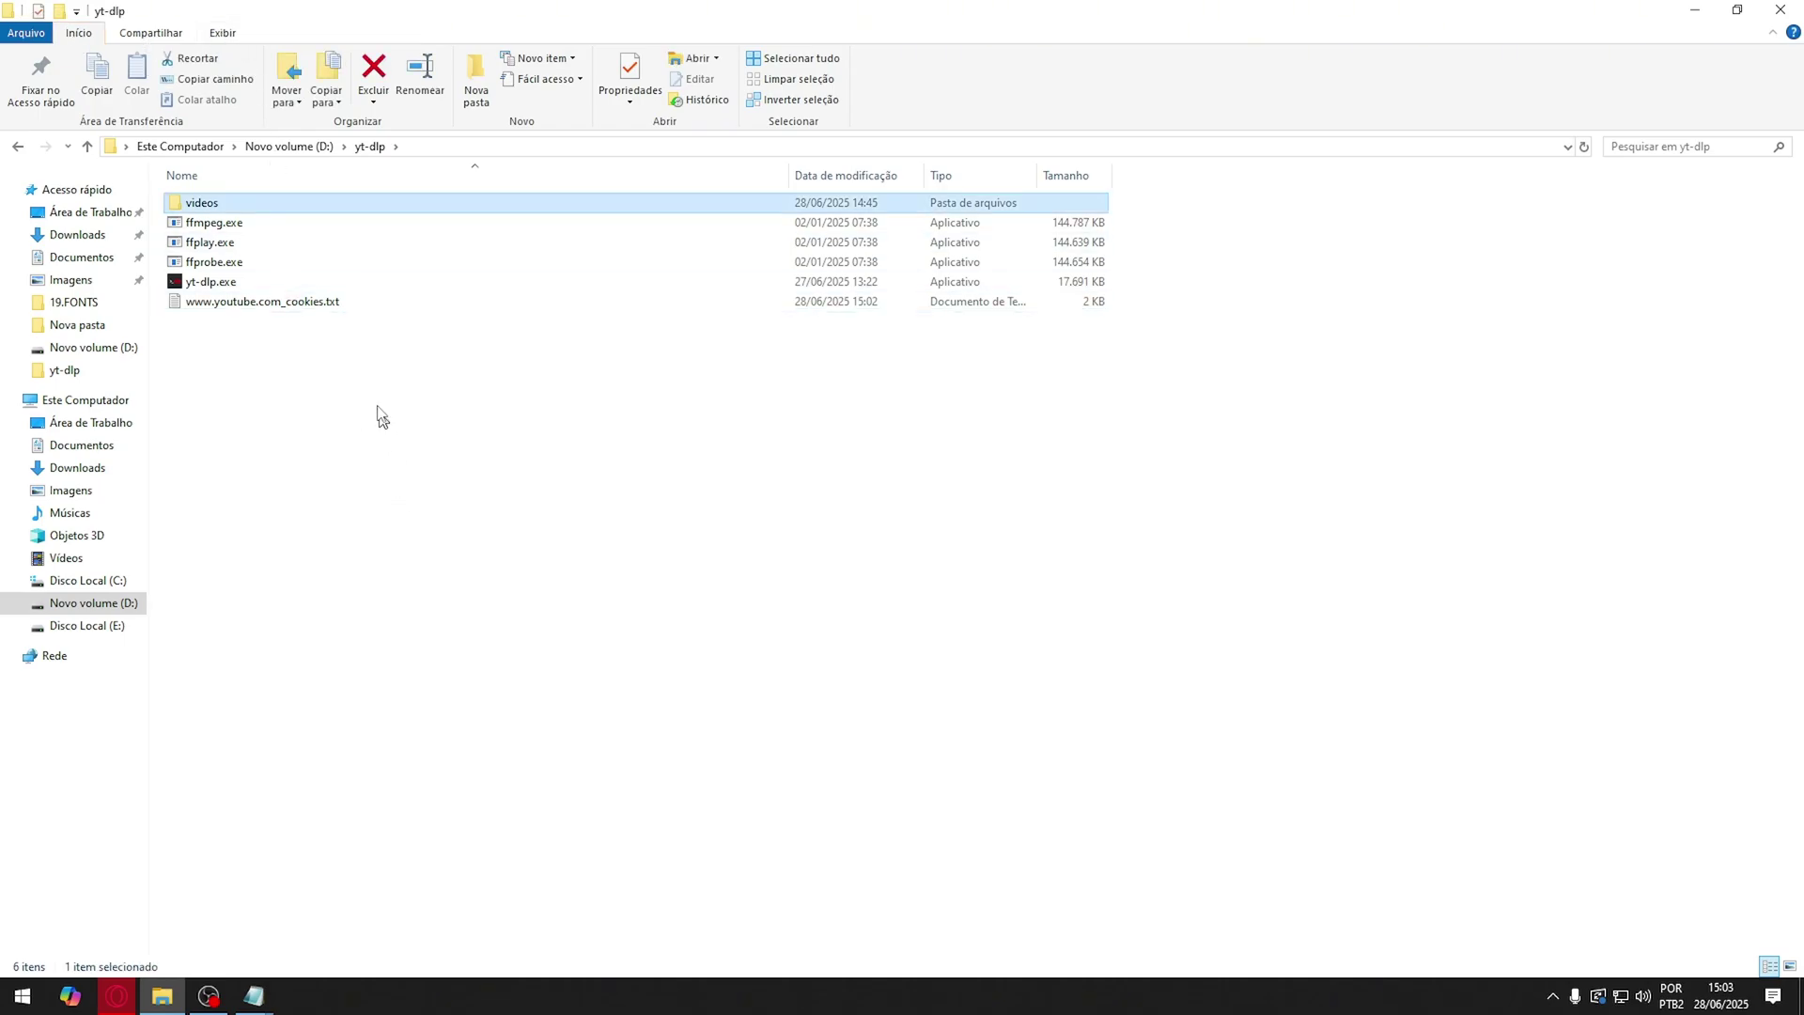
{"action": "left_click", "coordinate": [218, 33]}
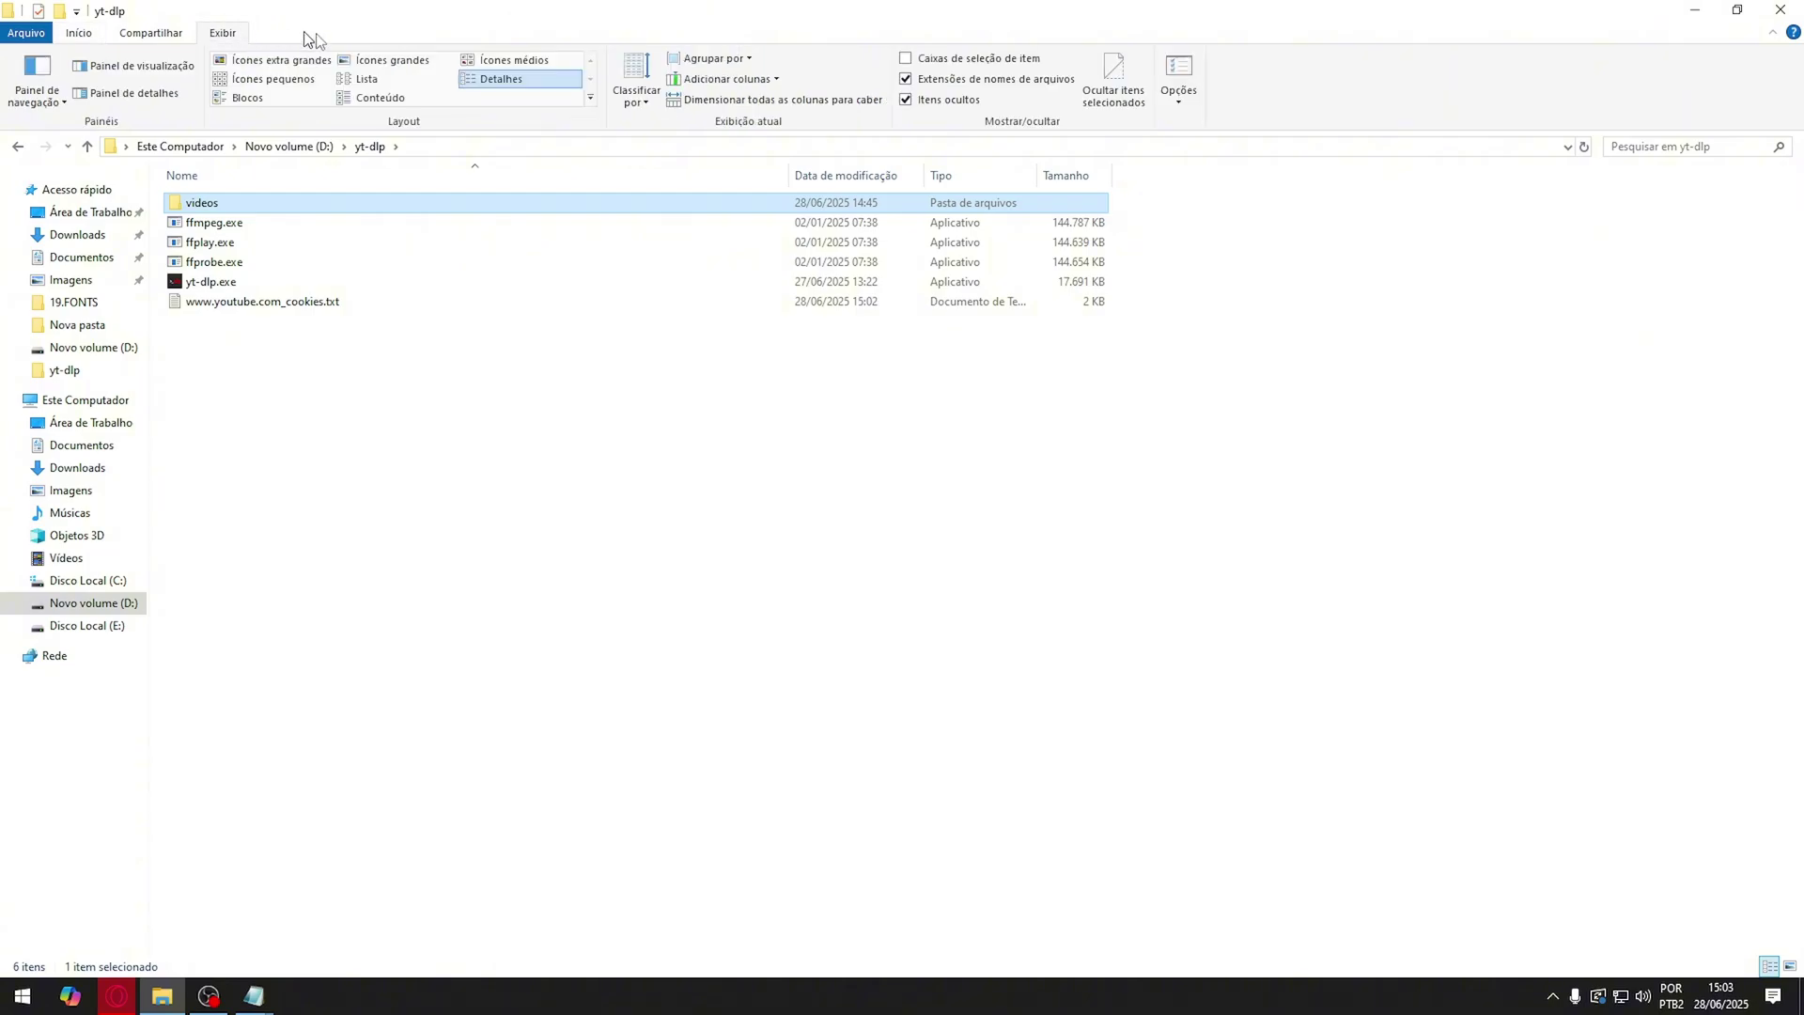
Hide the file name extensions in the yt-dlp folder and show them again
{"action": "left_click", "coordinate": [905, 81]}
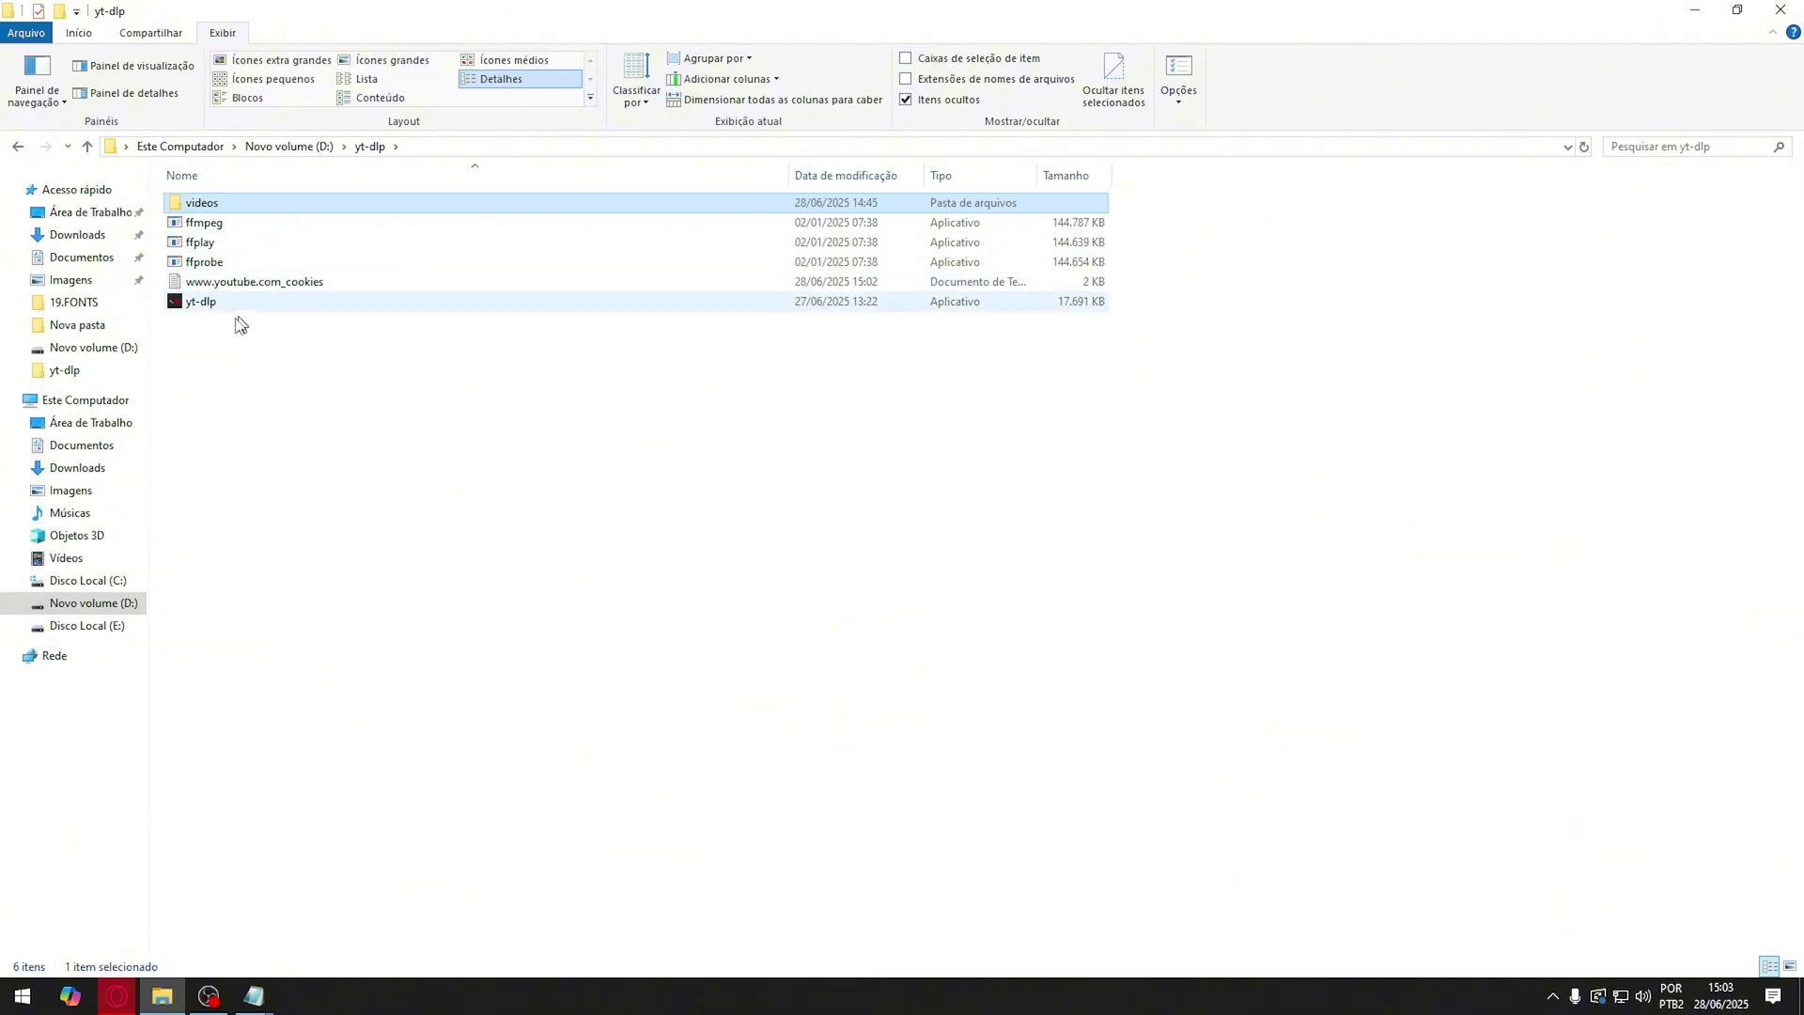
{"action": "left_click", "coordinate": [906, 81]}
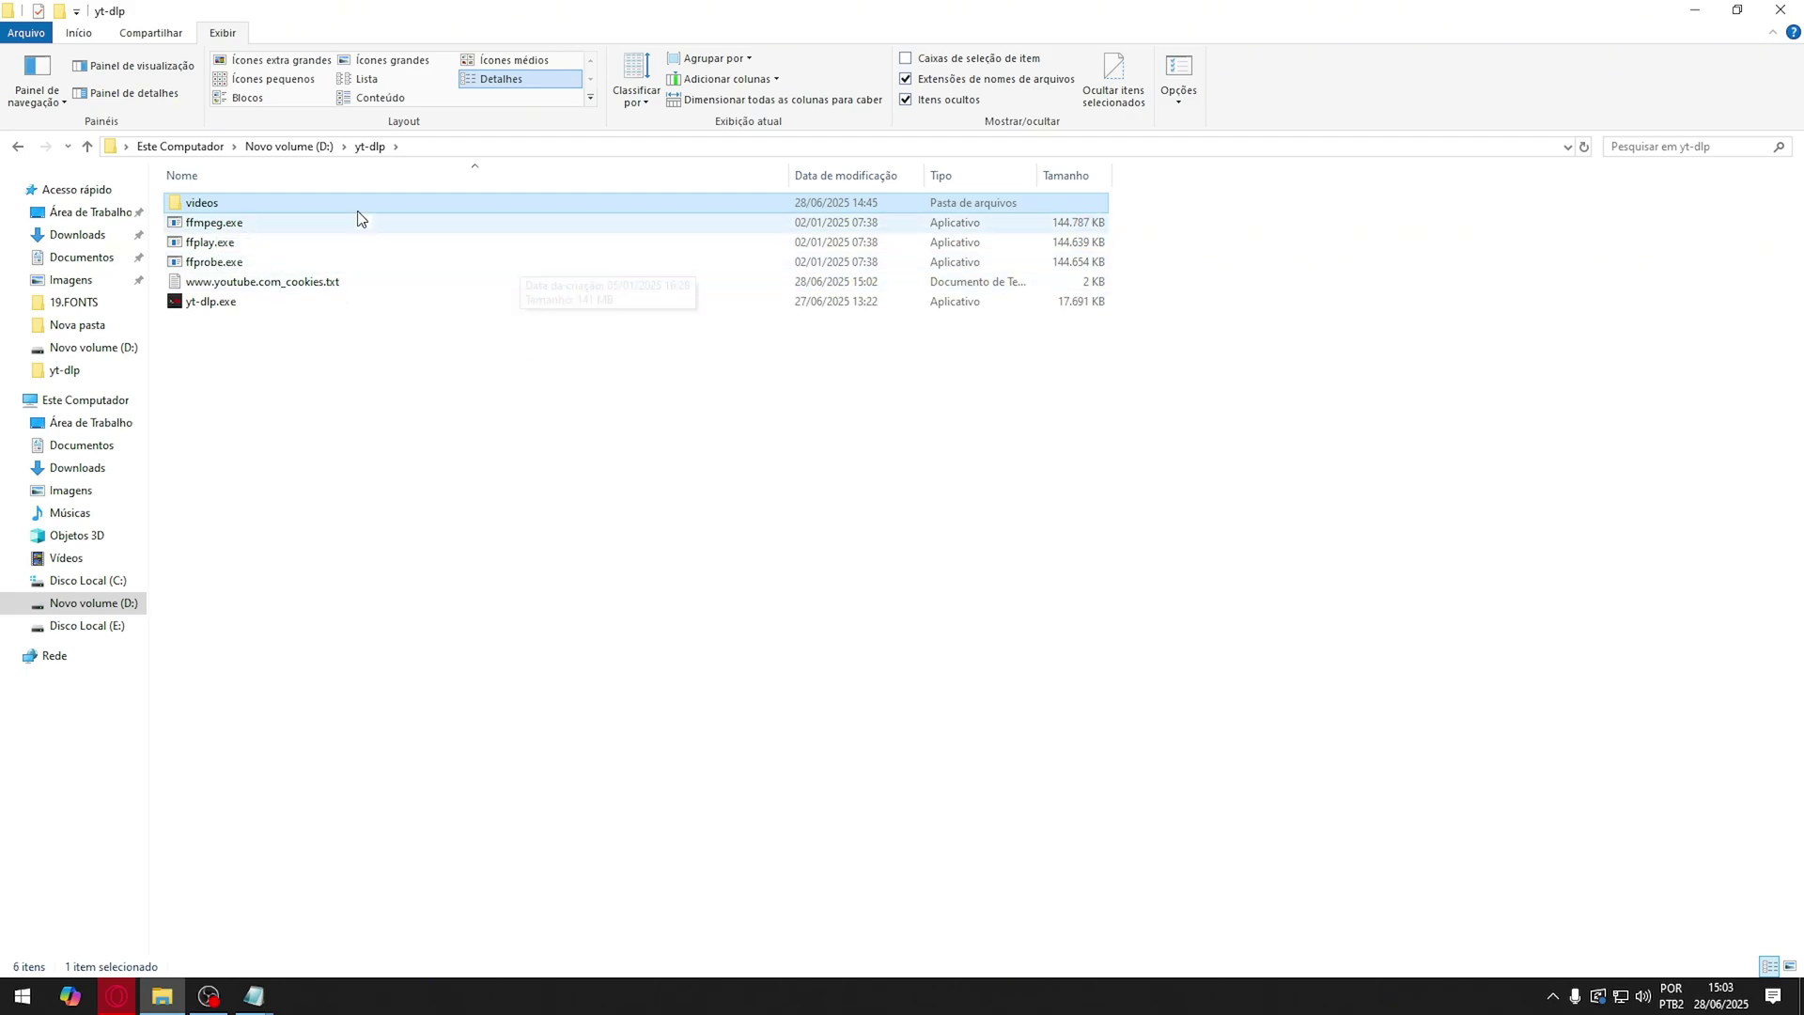
{"action": "left_click", "coordinate": [302, 294]}
{"action": "left_click", "coordinate": [320, 283]}
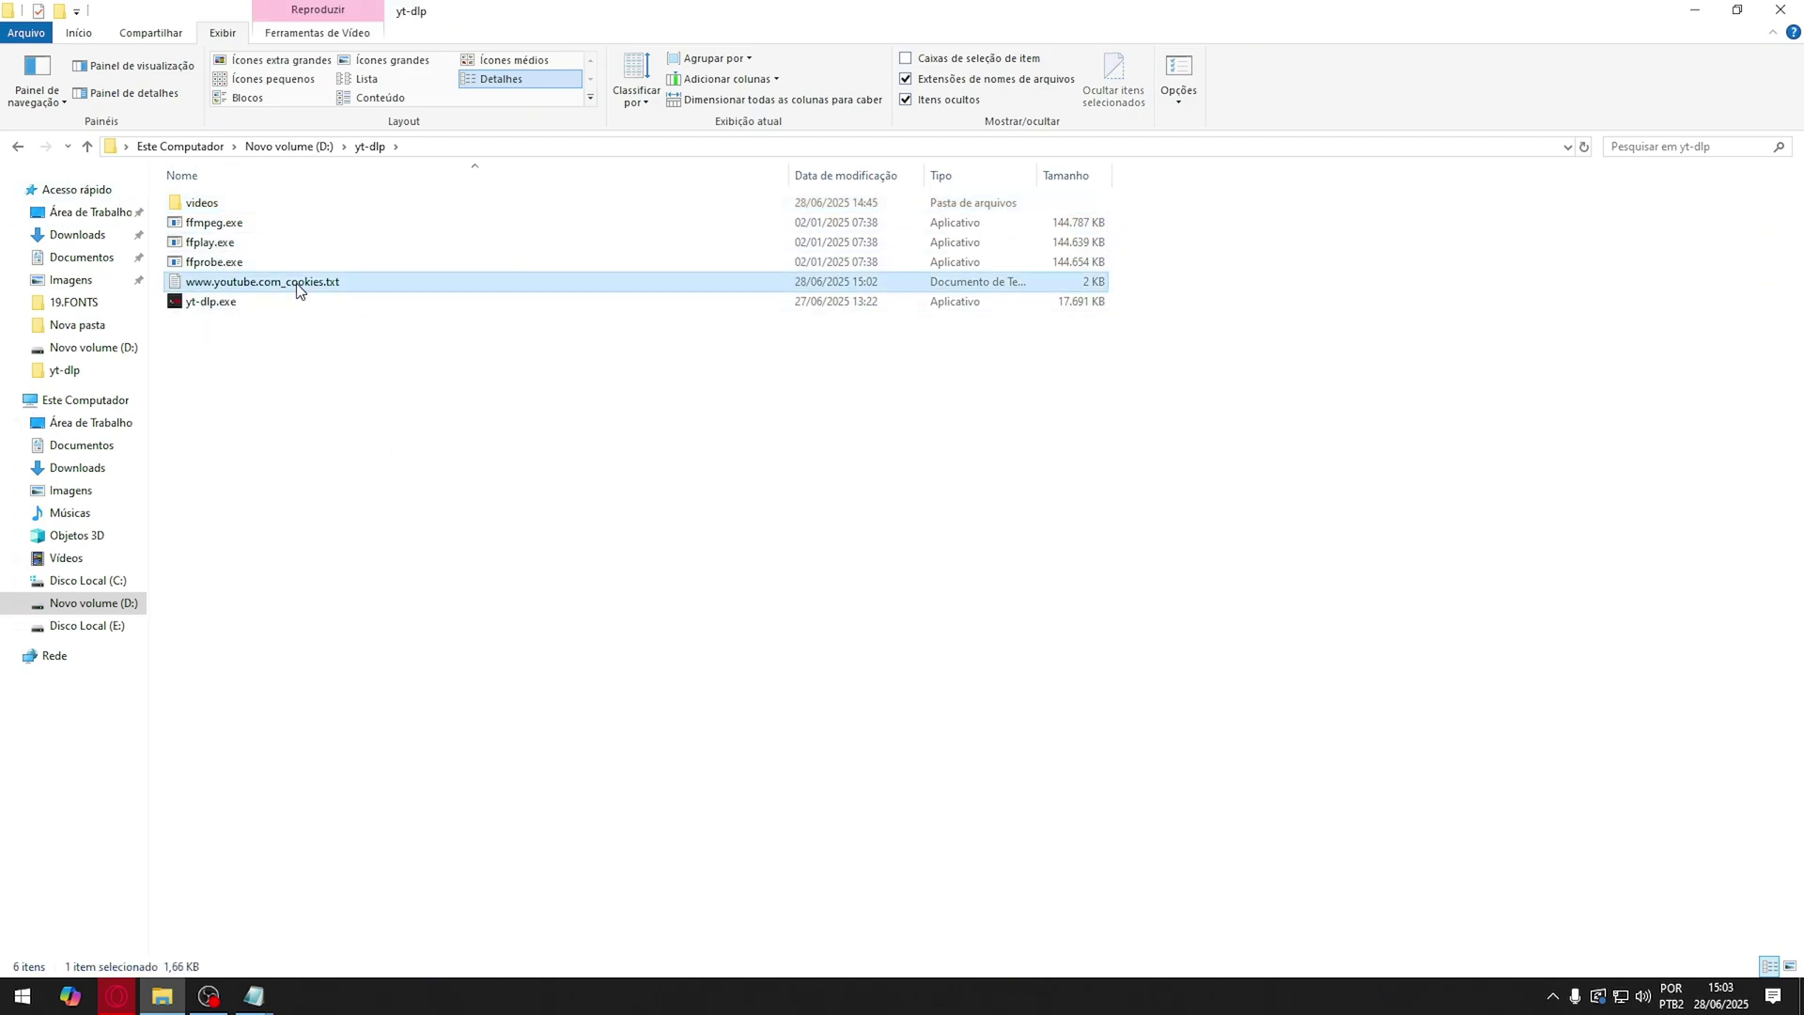
{"action": "left_click", "coordinate": [325, 282]}
{"action": "left_click", "coordinate": [311, 282]}
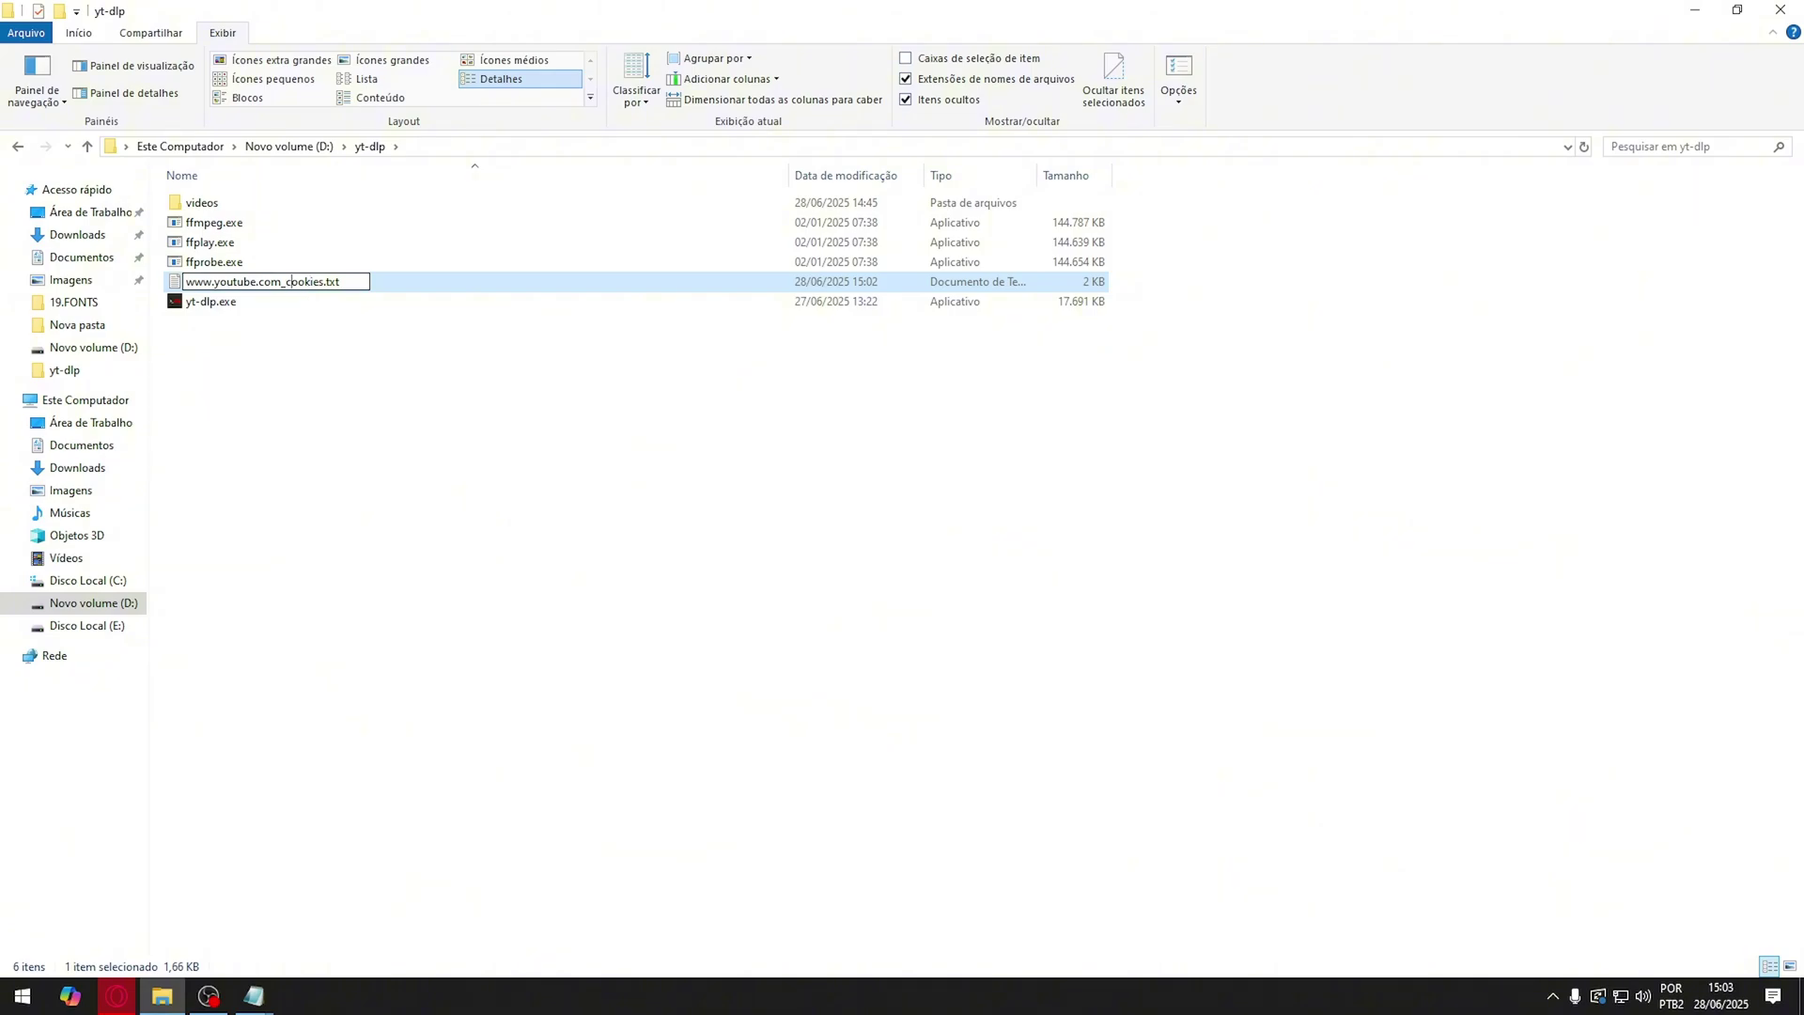
{"action": "left_click_drag", "start_coordinate": [272, 282], "coordinate": [186, 282]}
{"action": "left_click", "coordinate": [306, 282]}
{"action": "key", "text": "BackSpace"}
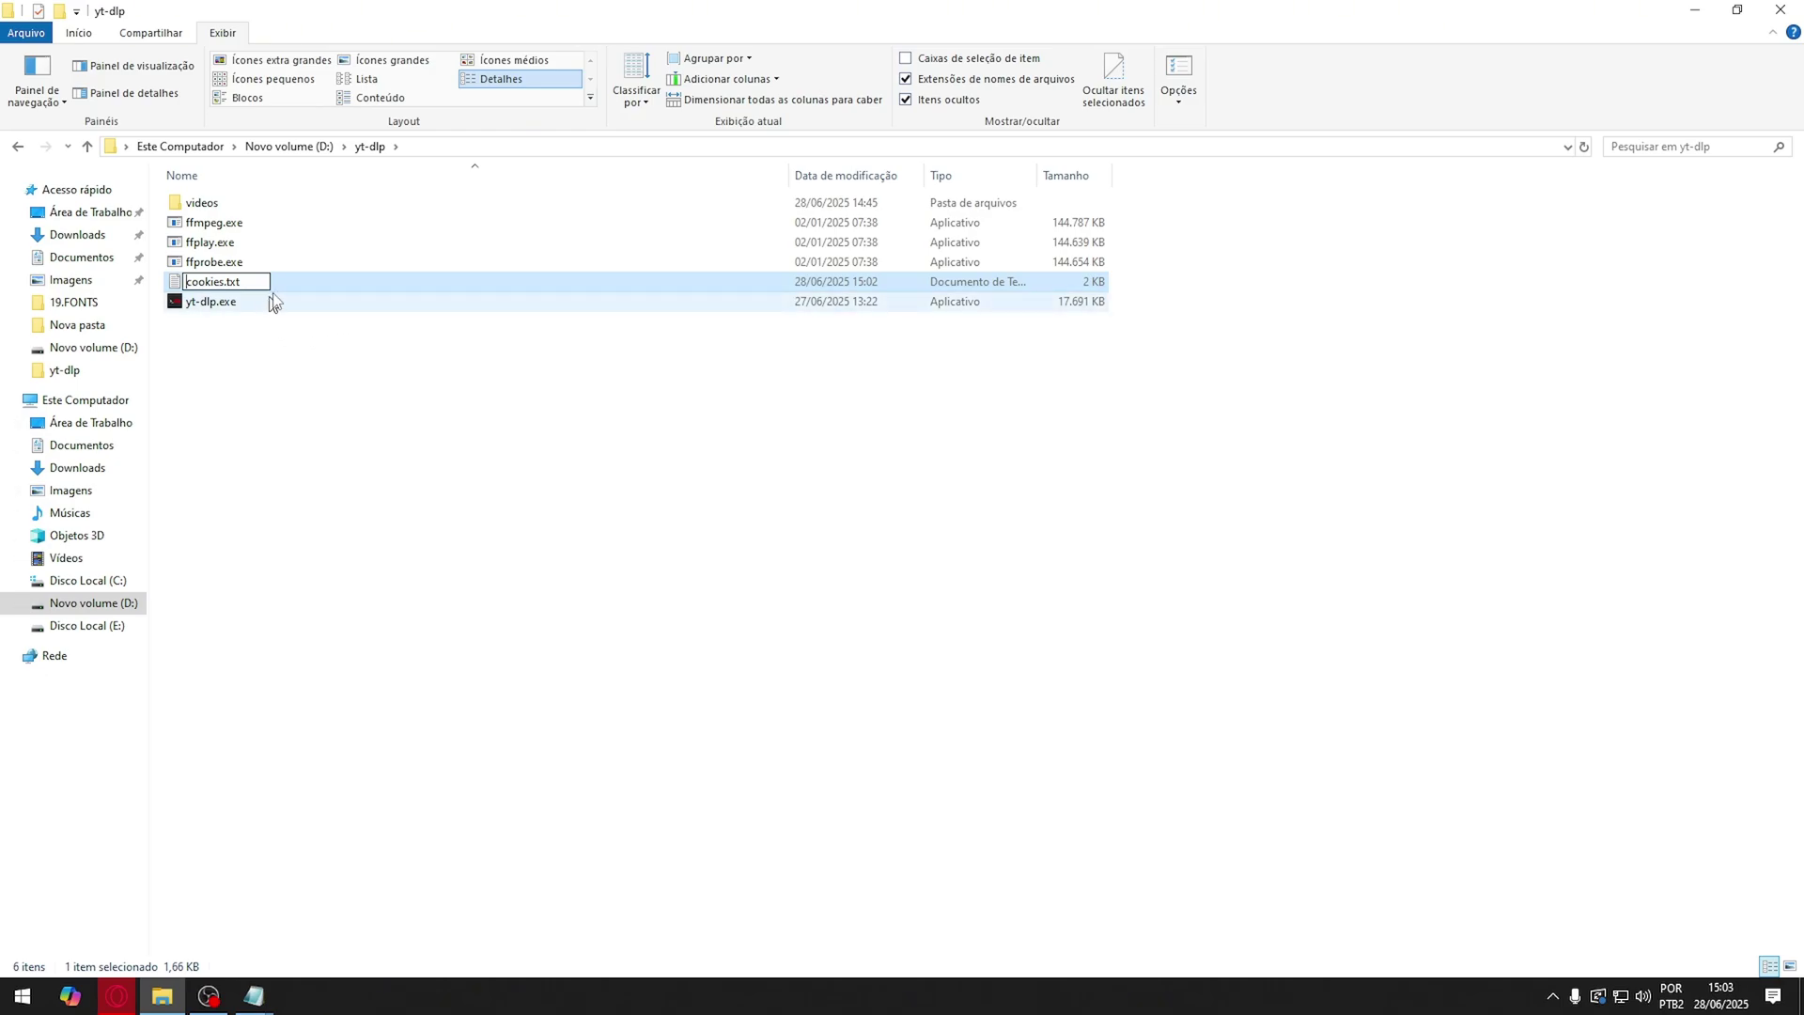
{"action": "key", "text": "Return"}
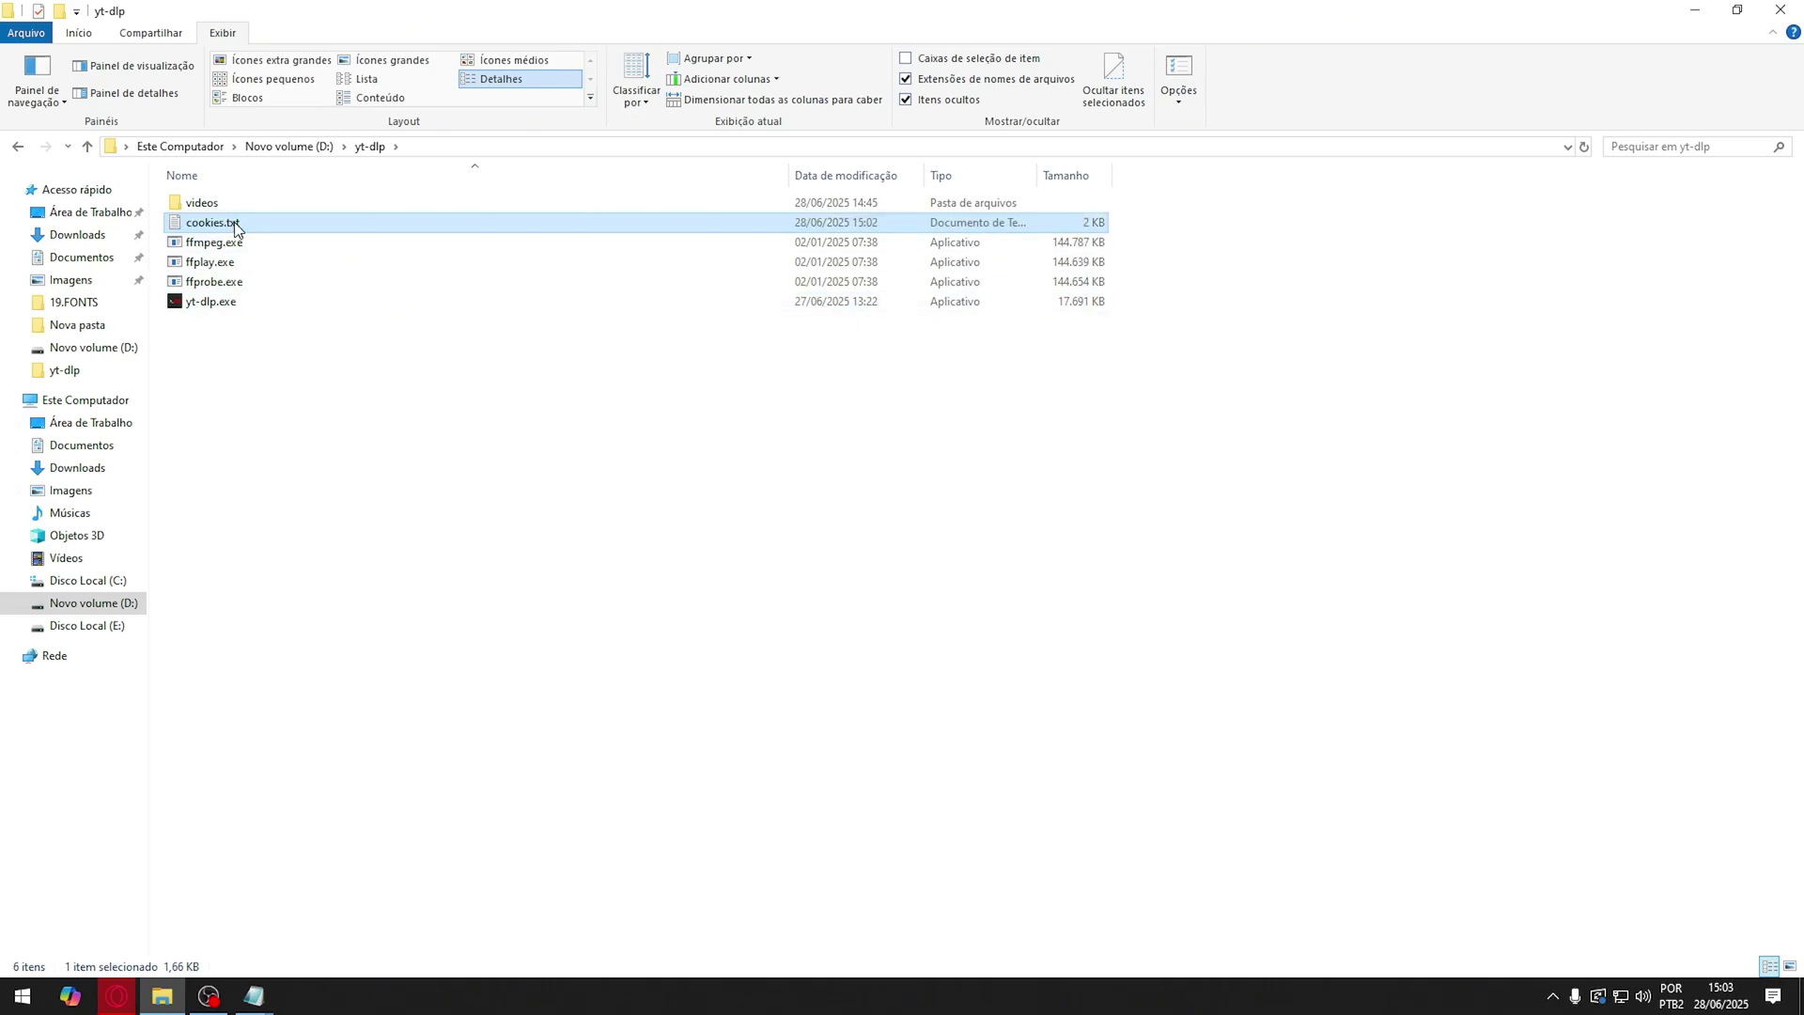
Create a new text document in the yt-dlp folder and name it baixador.bat, accepting the extension change
{"action": "right_click", "coordinate": [354, 463]}
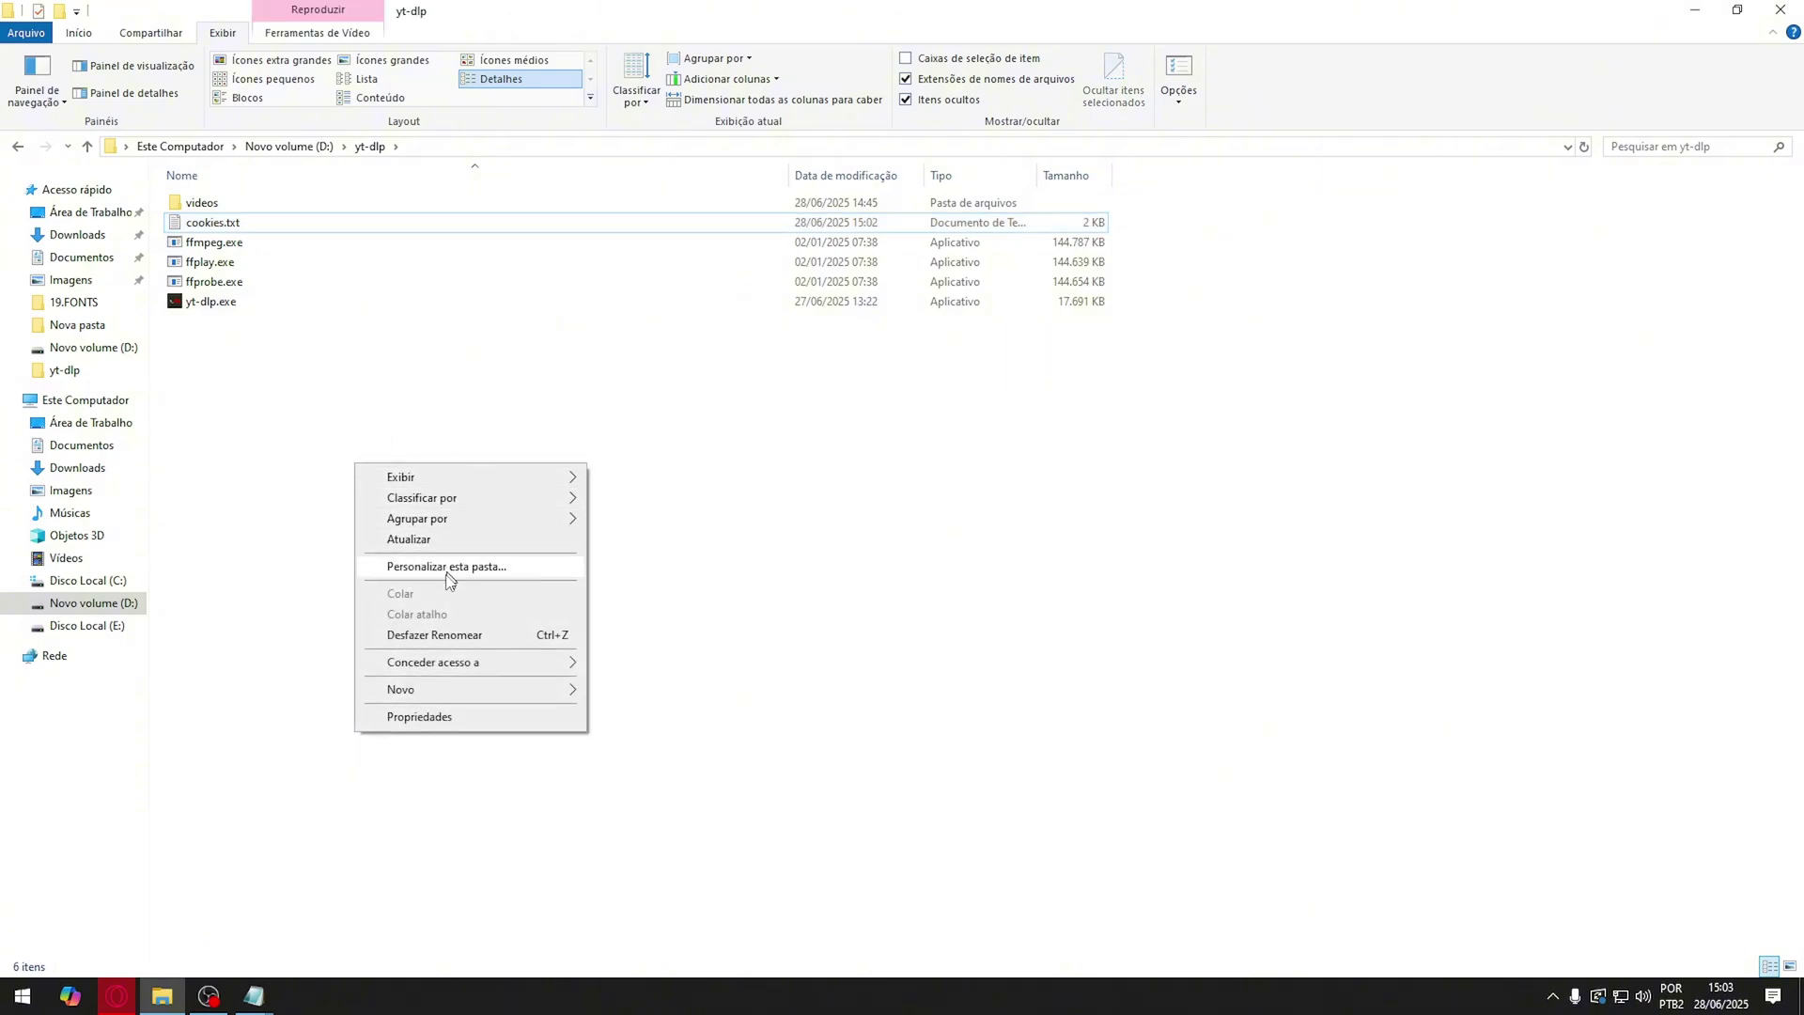
{"action": "mouse_move", "coordinate": [489, 694]}
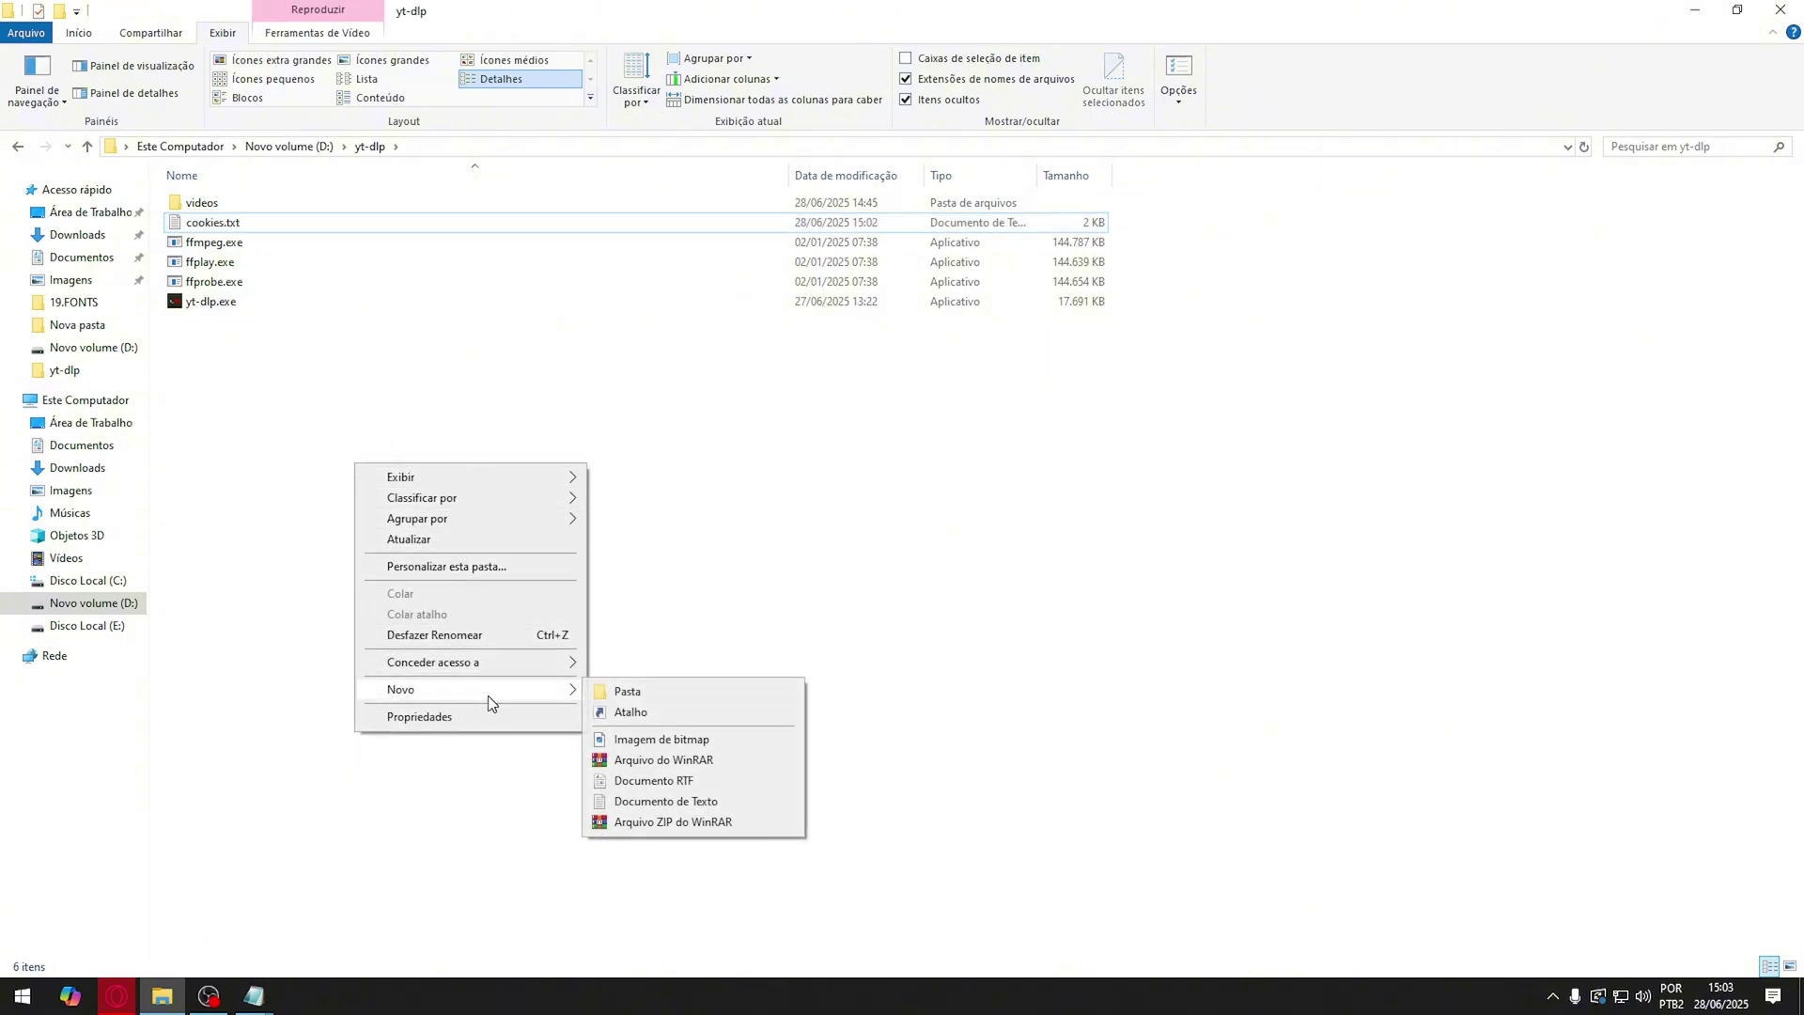
{"action": "left_click", "coordinate": [678, 803]}
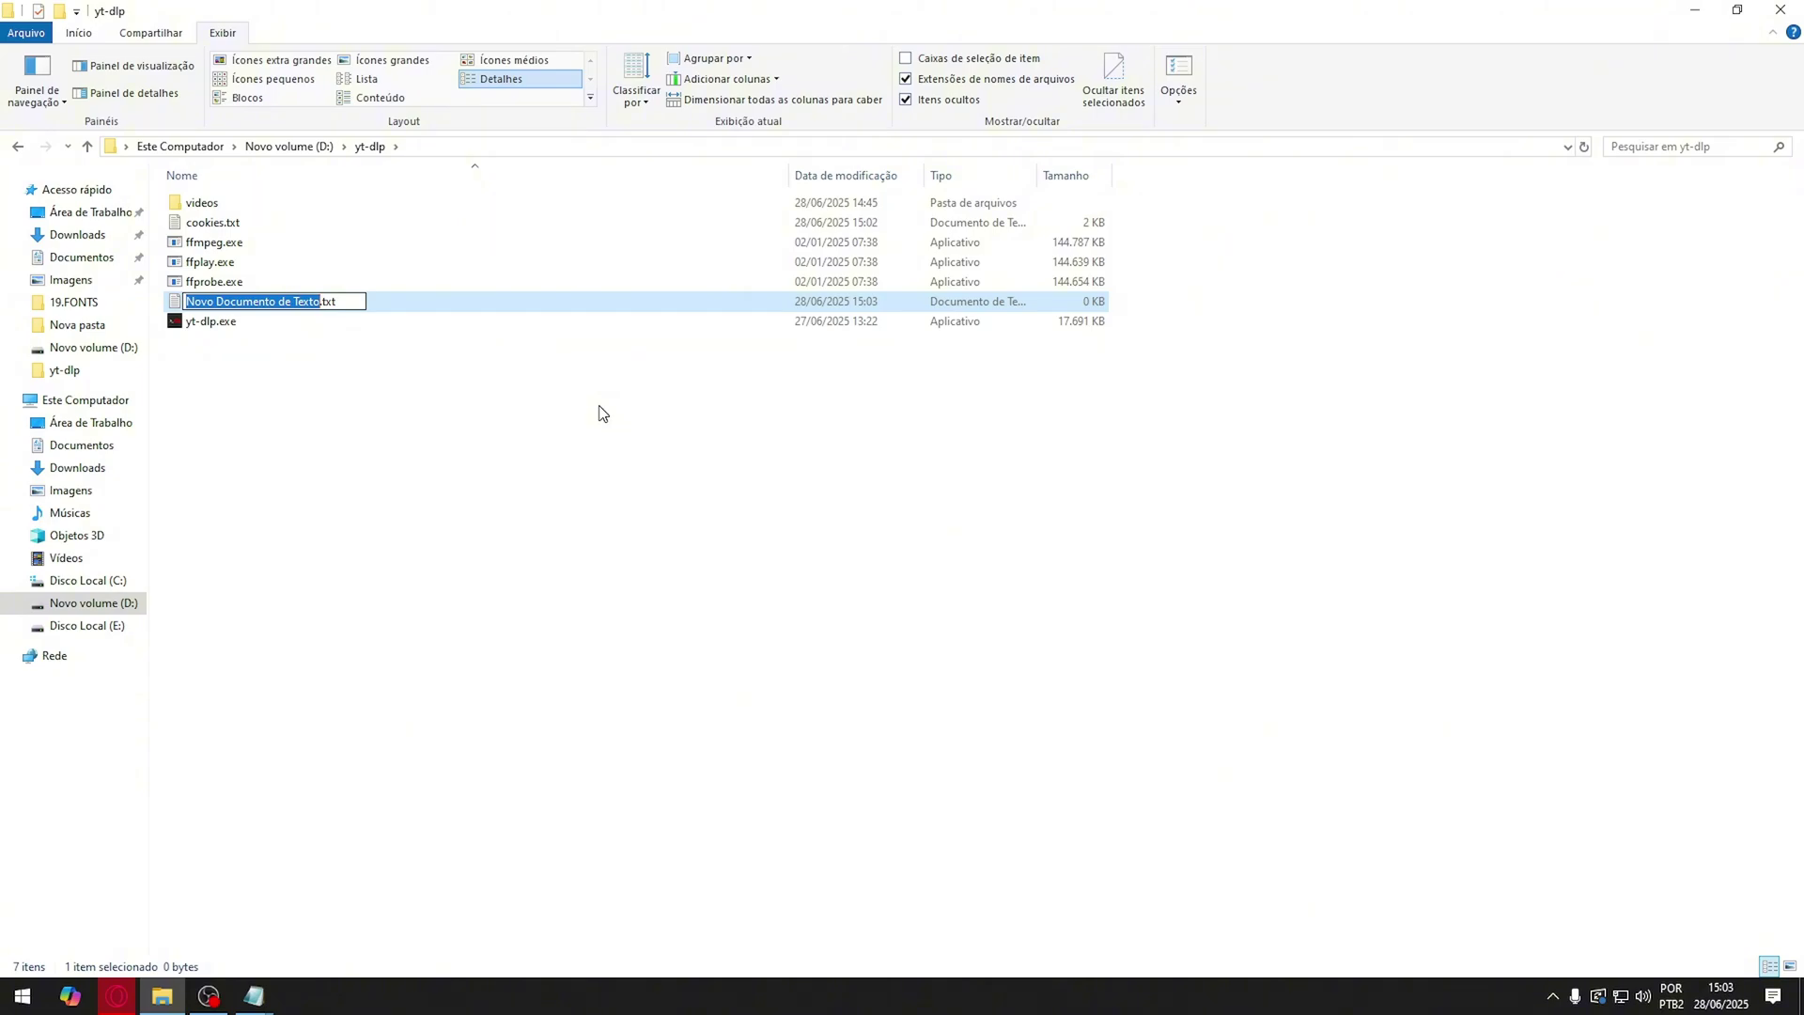
{"action": "type", "text": "baixador.bat"}
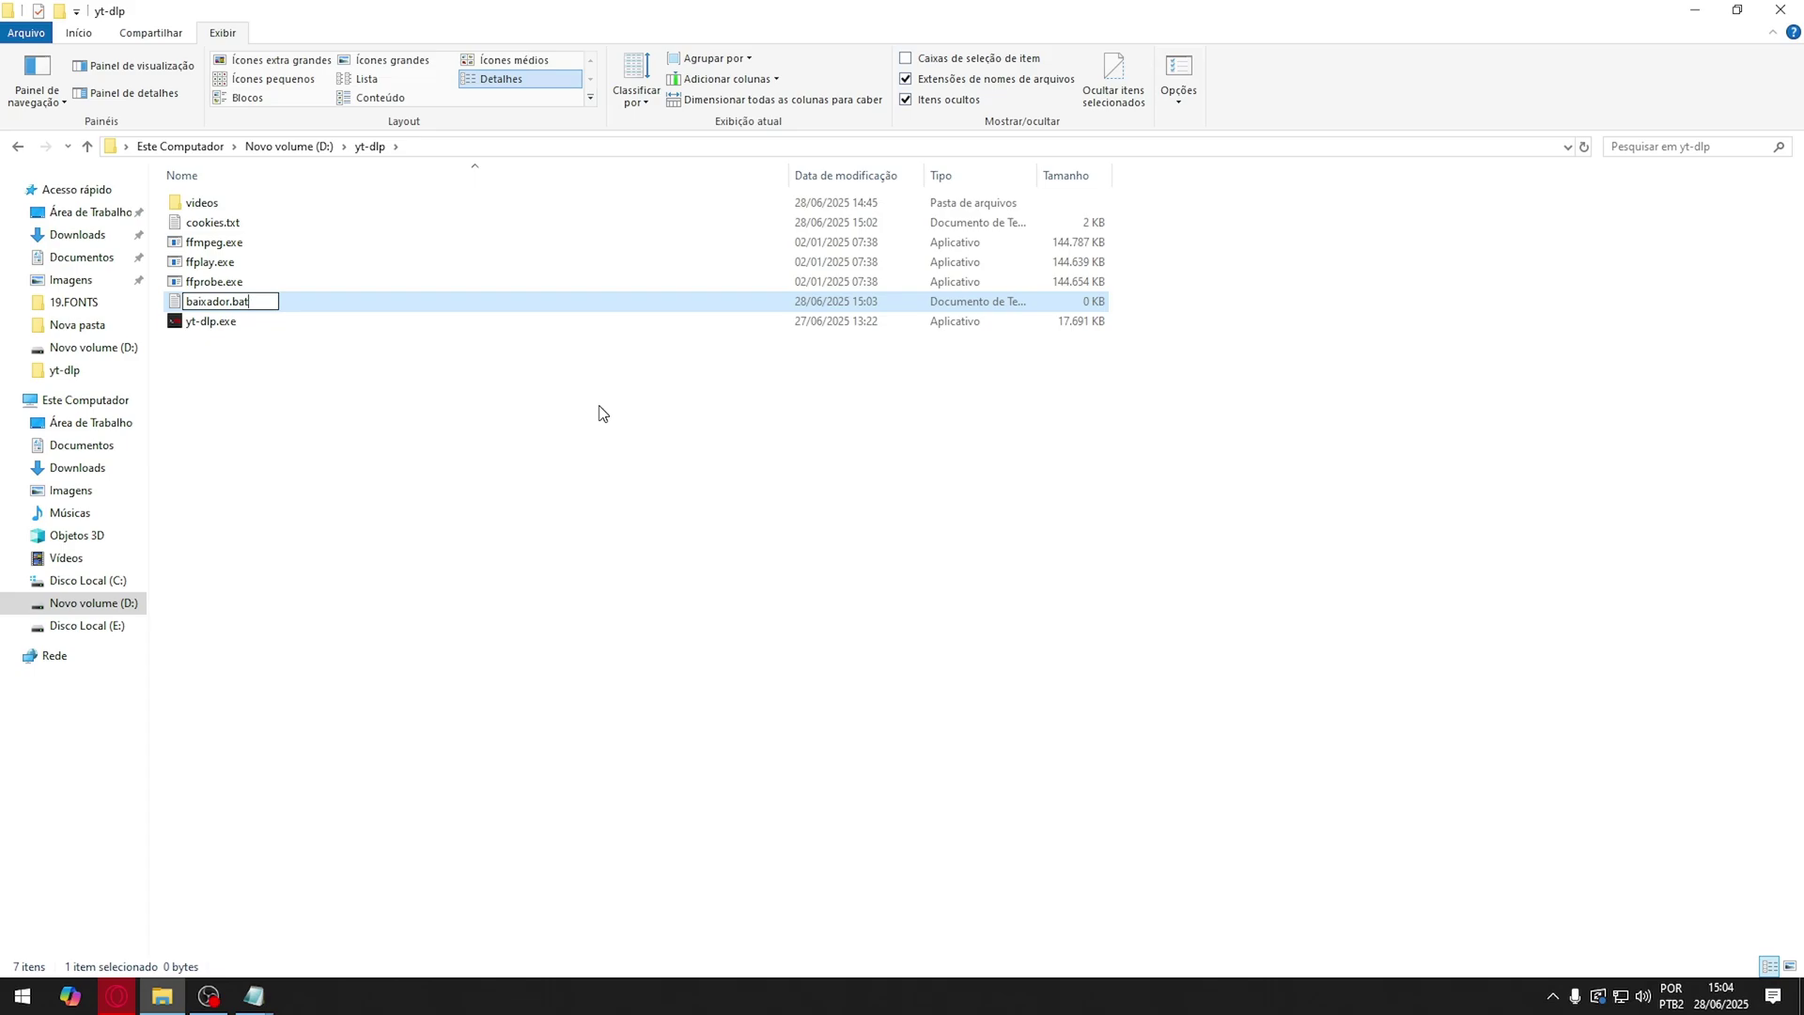
{"action": "key", "text": "Return"}
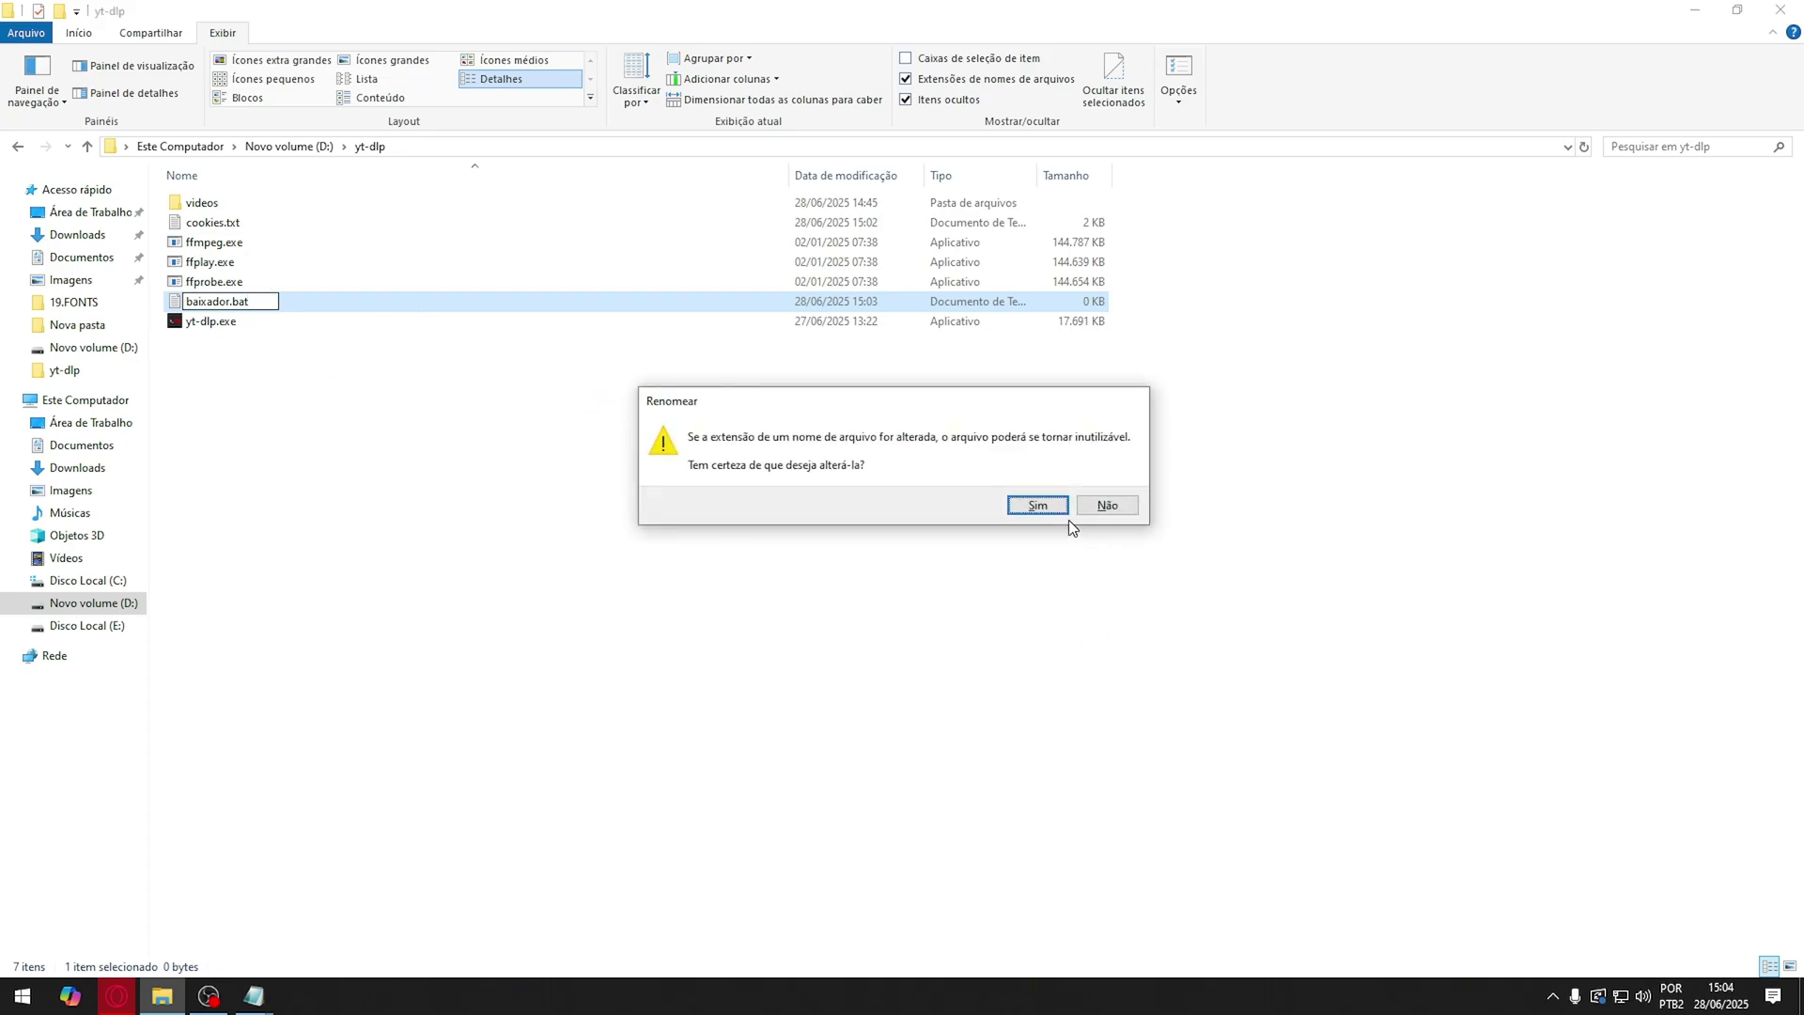
{"action": "left_click", "coordinate": [1043, 507]}
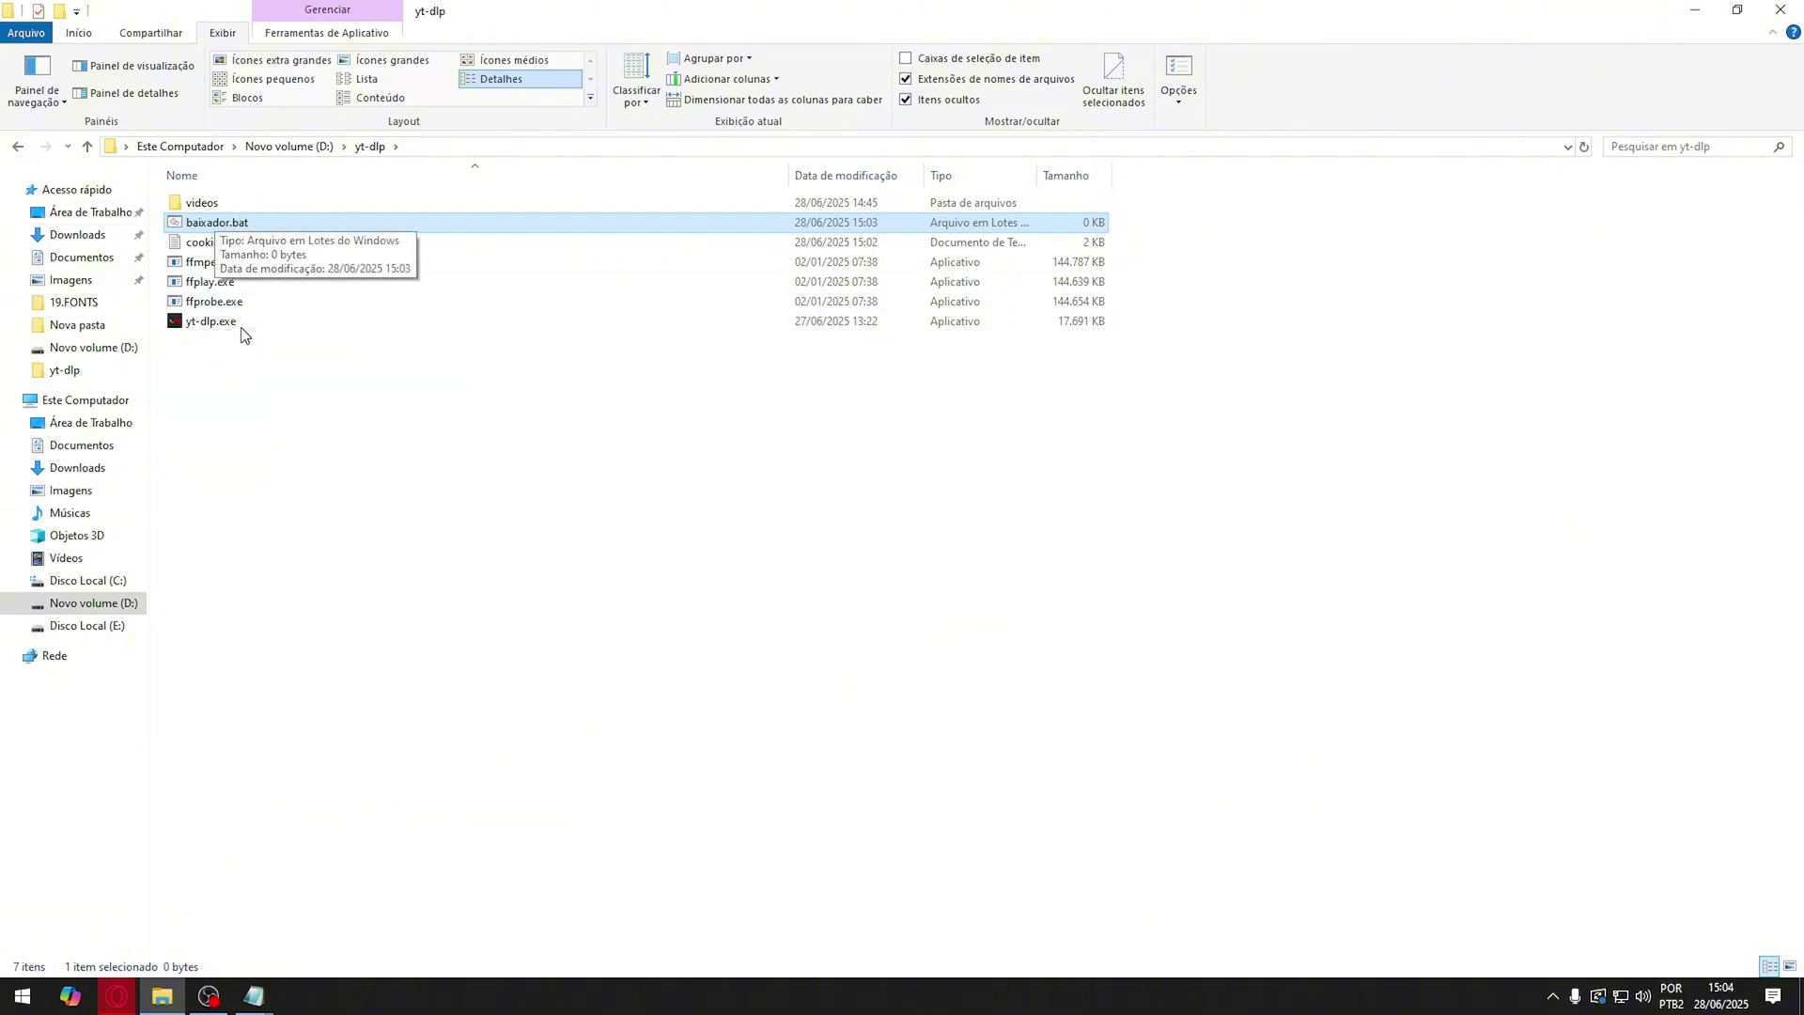
Open baixador.bat for editing and paste the script with yt-dlp -U, the bestvideo+bestaudio download command using --cookies cookies.txt, and pause
{"action": "right_click", "coordinate": [216, 225]}
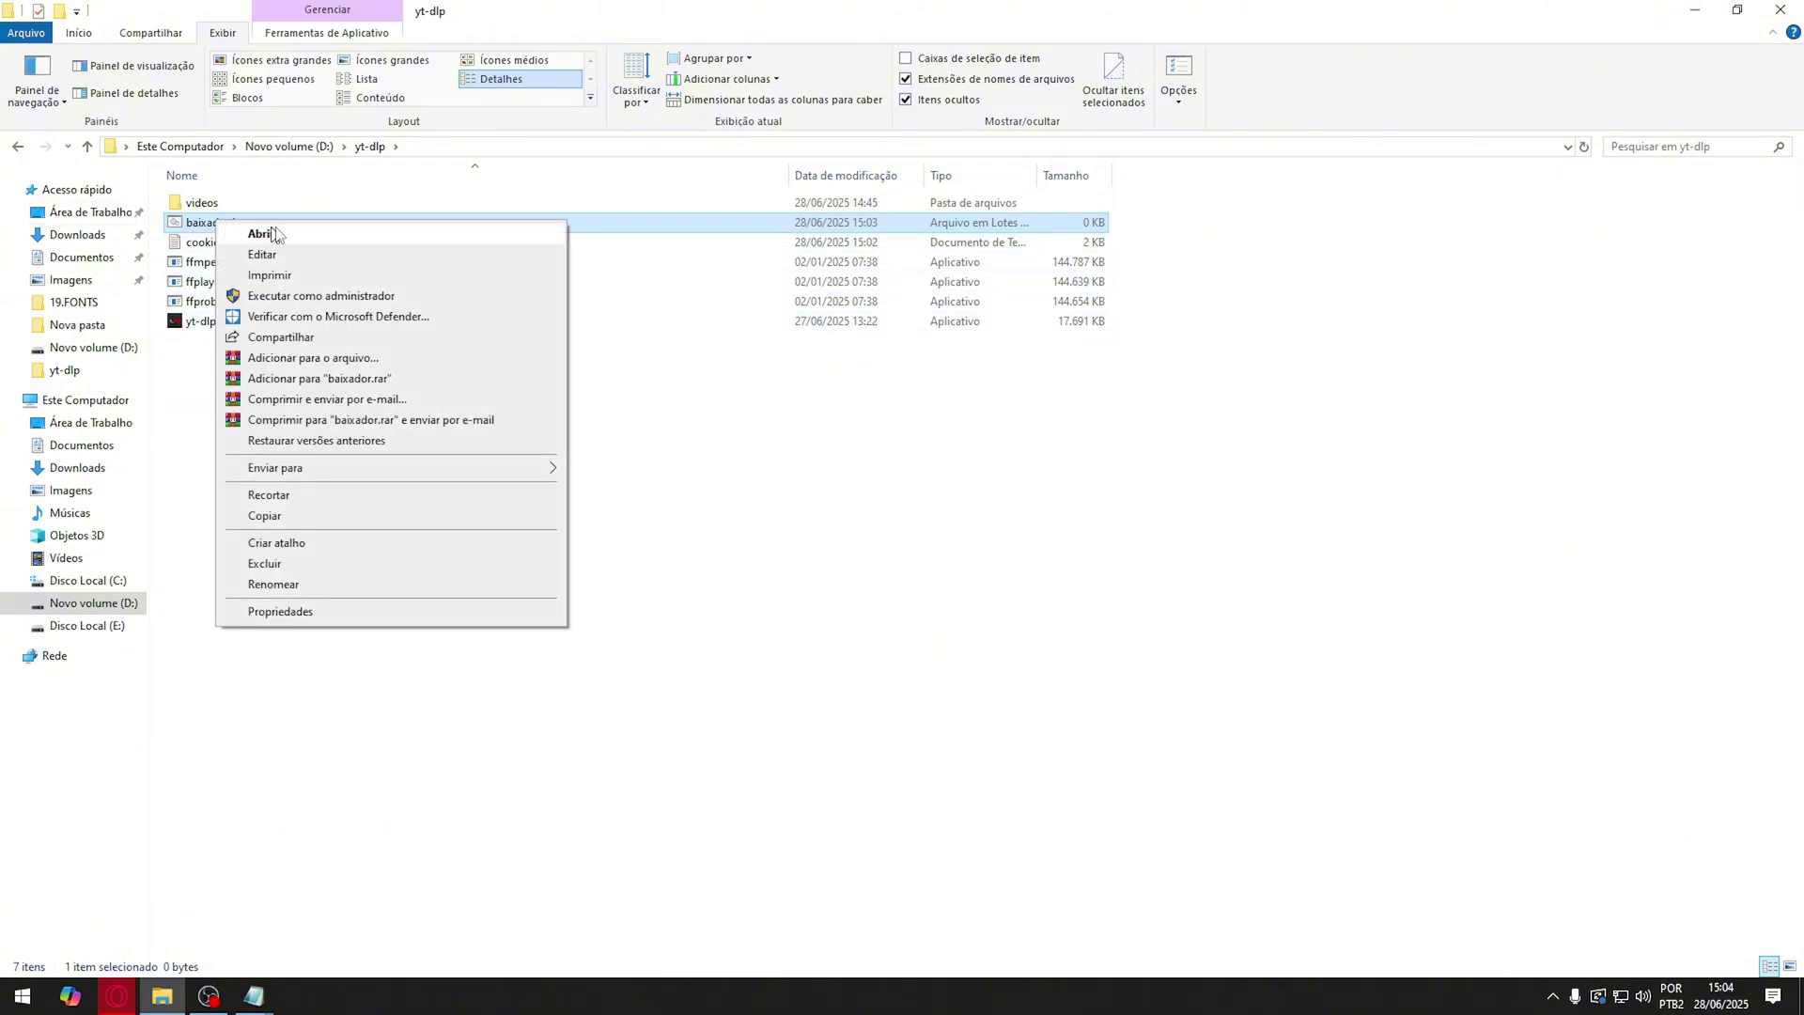
{"action": "left_click", "coordinate": [275, 256]}
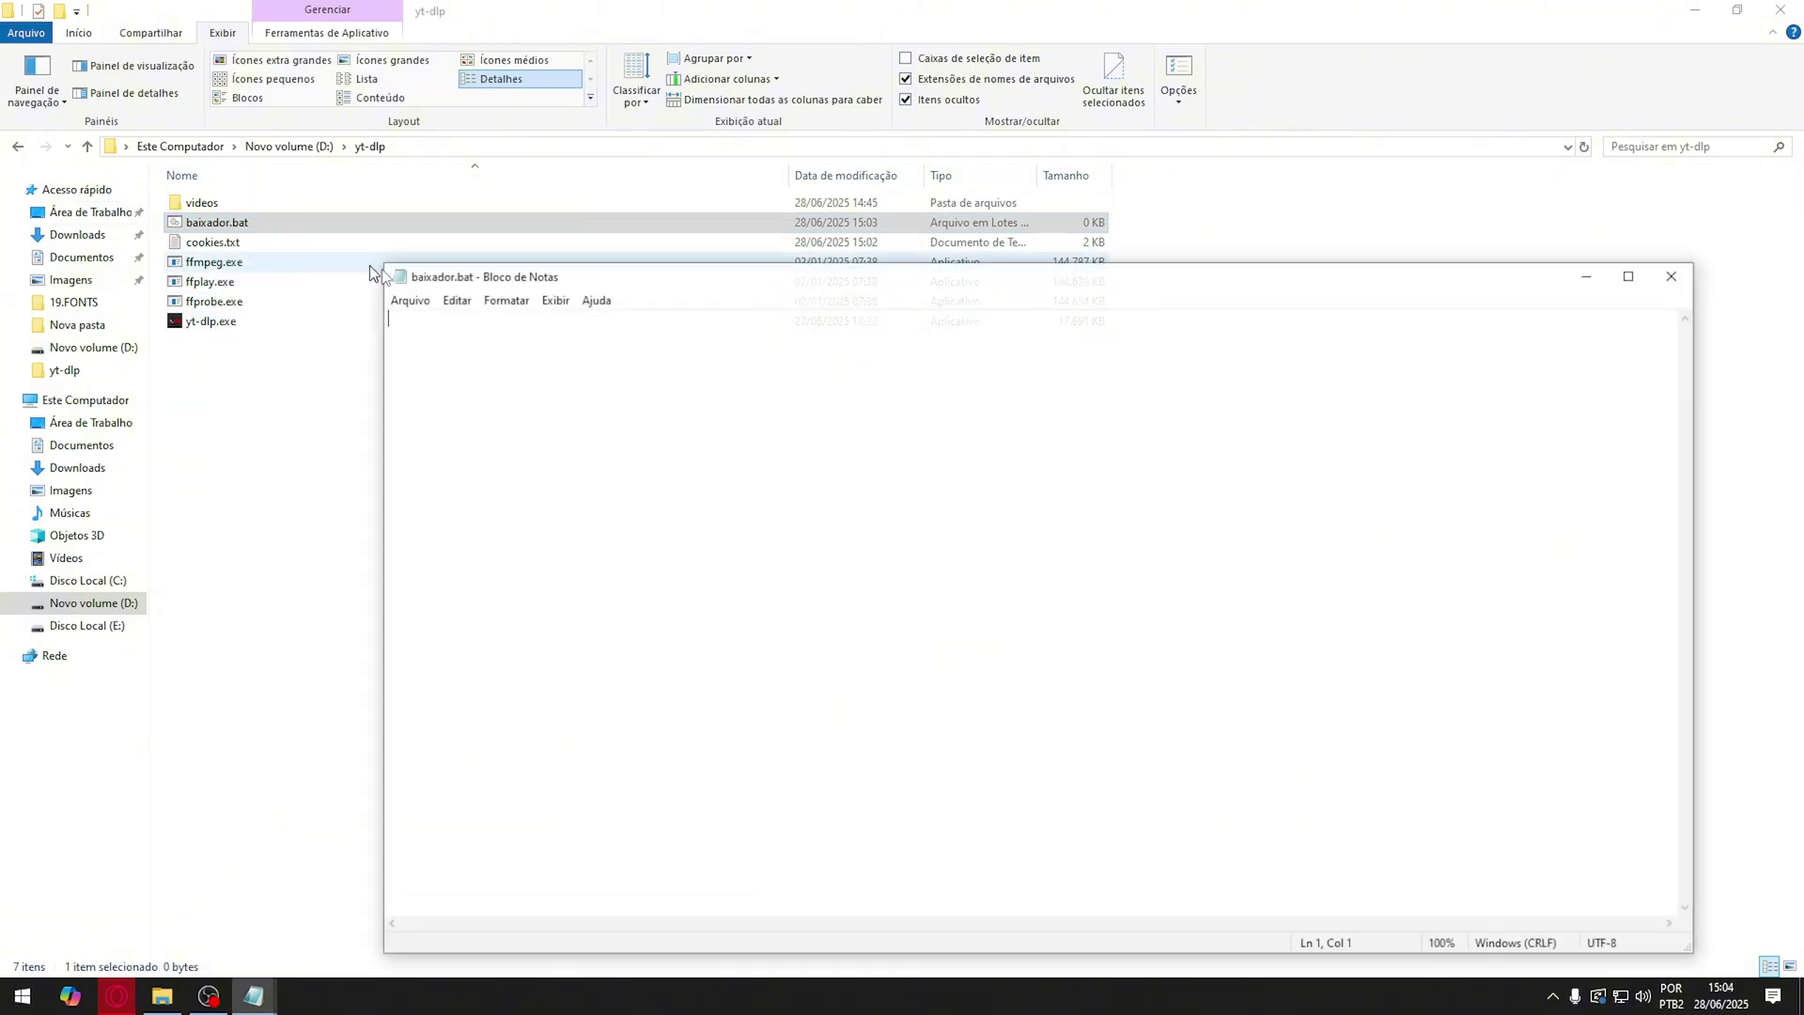
{"action": "left_click_drag", "start_coordinate": [620, 278], "coordinate": [613, 181]}
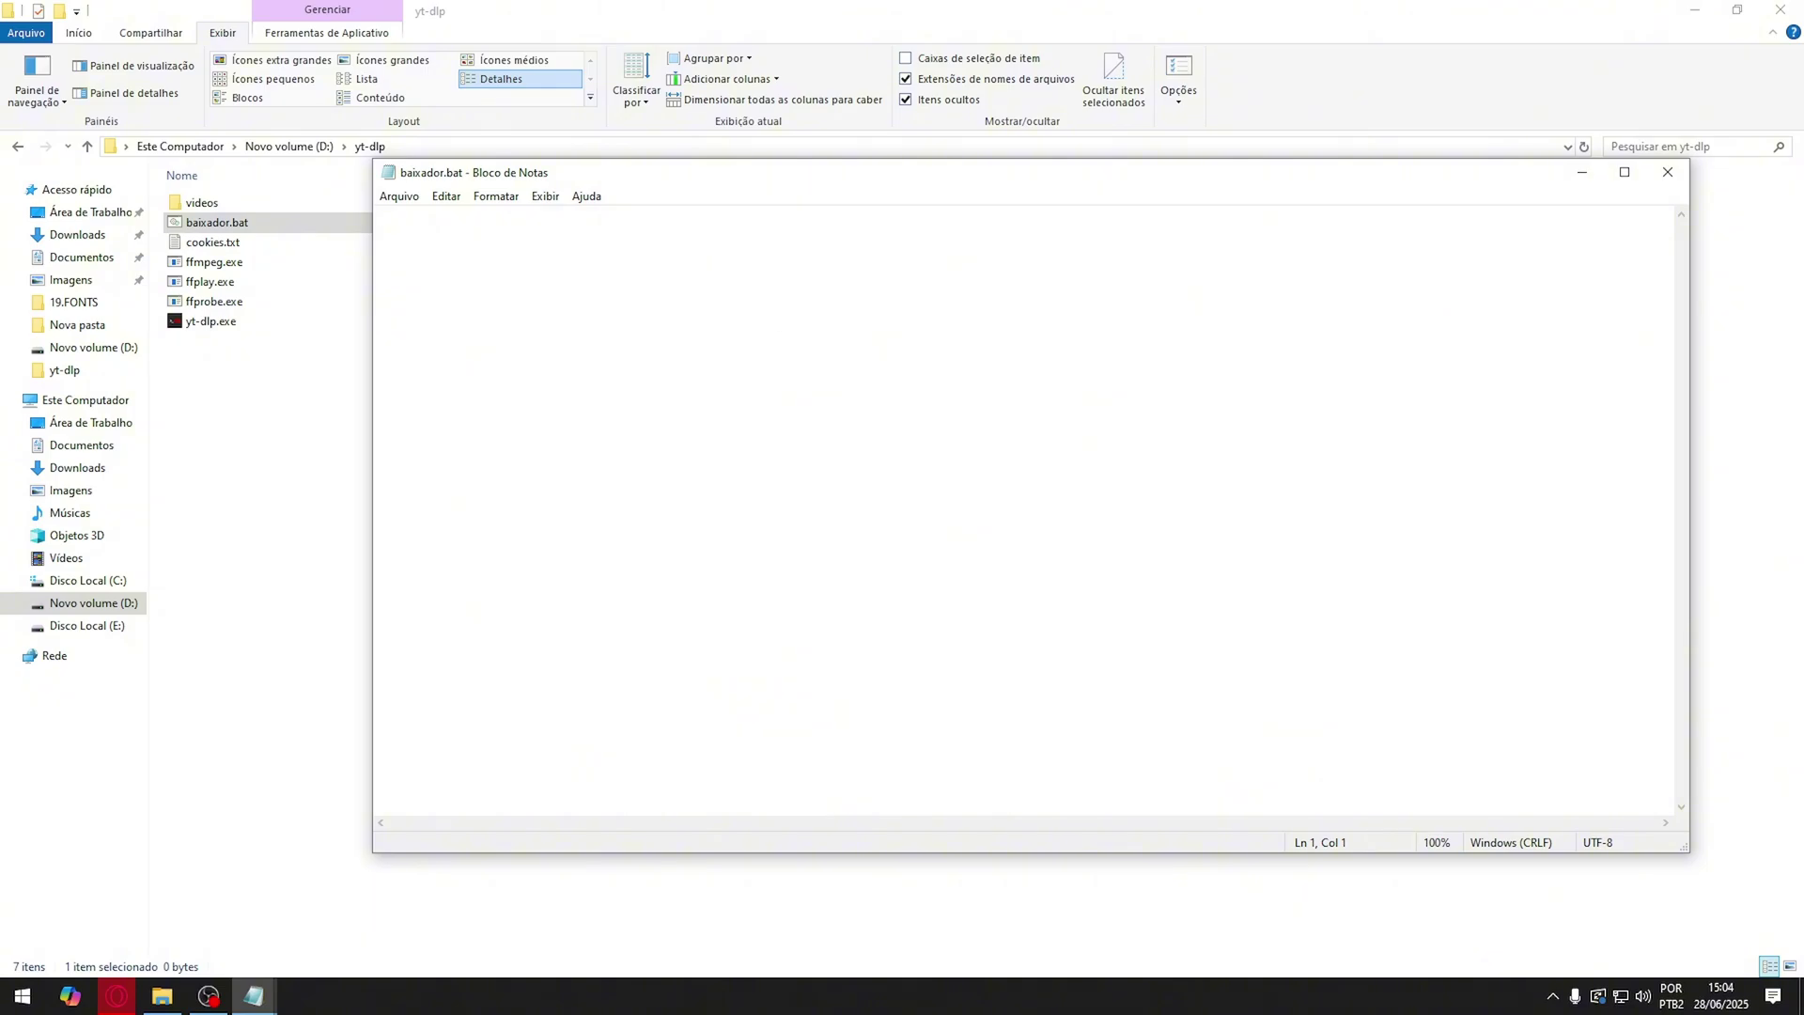
{"action": "key", "text": "super+v"}
{"action": "left_click", "coordinate": [601, 302]}
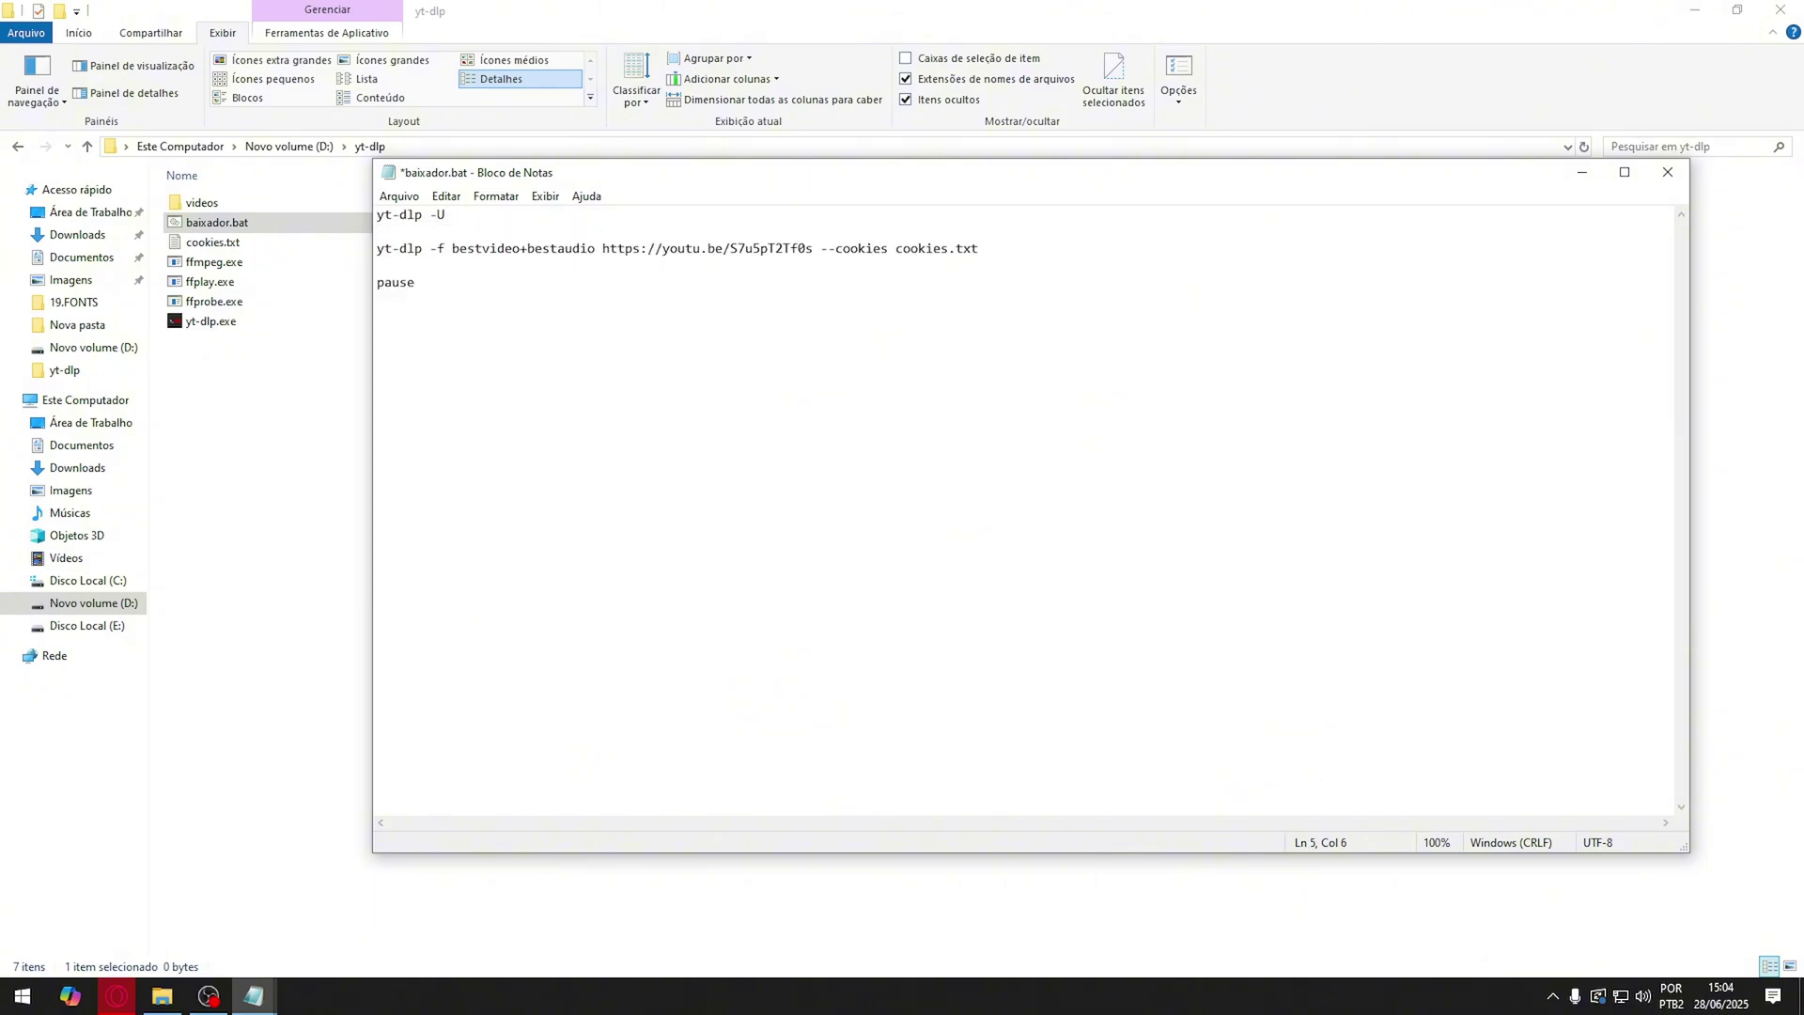
Examine the yt-dlp -U update line and the -f bestvideo+bestaudio format option in the pasted script
{"action": "key", "text": "shift+Home"}
{"action": "key", "text": "ctrl+a"}
{"action": "left_click", "coordinate": [498, 293]}
{"action": "key", "text": "shift+Up"}
{"action": "key", "text": "End"}
{"action": "key", "text": "shift+Left"}
{"action": "key", "text": "shift+Left"}
{"action": "key", "text": "shift+Left"}
{"action": "key", "text": "shift+Left"}
{"action": "key", "text": "shift+Left"}
{"action": "key", "text": "shift+Left"}
{"action": "key", "text": "shift+Left"}
{"action": "key", "text": "shift+Left"}
{"action": "key", "text": "shift+Left"}
{"action": "key", "text": "Down"}
{"action": "key", "text": "Down"}
{"action": "key", "text": "shift+End"}
{"action": "key", "text": "shift+Home"}
{"action": "key", "text": "Right"}
{"action": "key", "text": "Right"}
{"action": "key", "text": "shift+Right"}
{"action": "left_click_drag", "start_coordinate": [435, 249], "coordinate": [554, 252]}
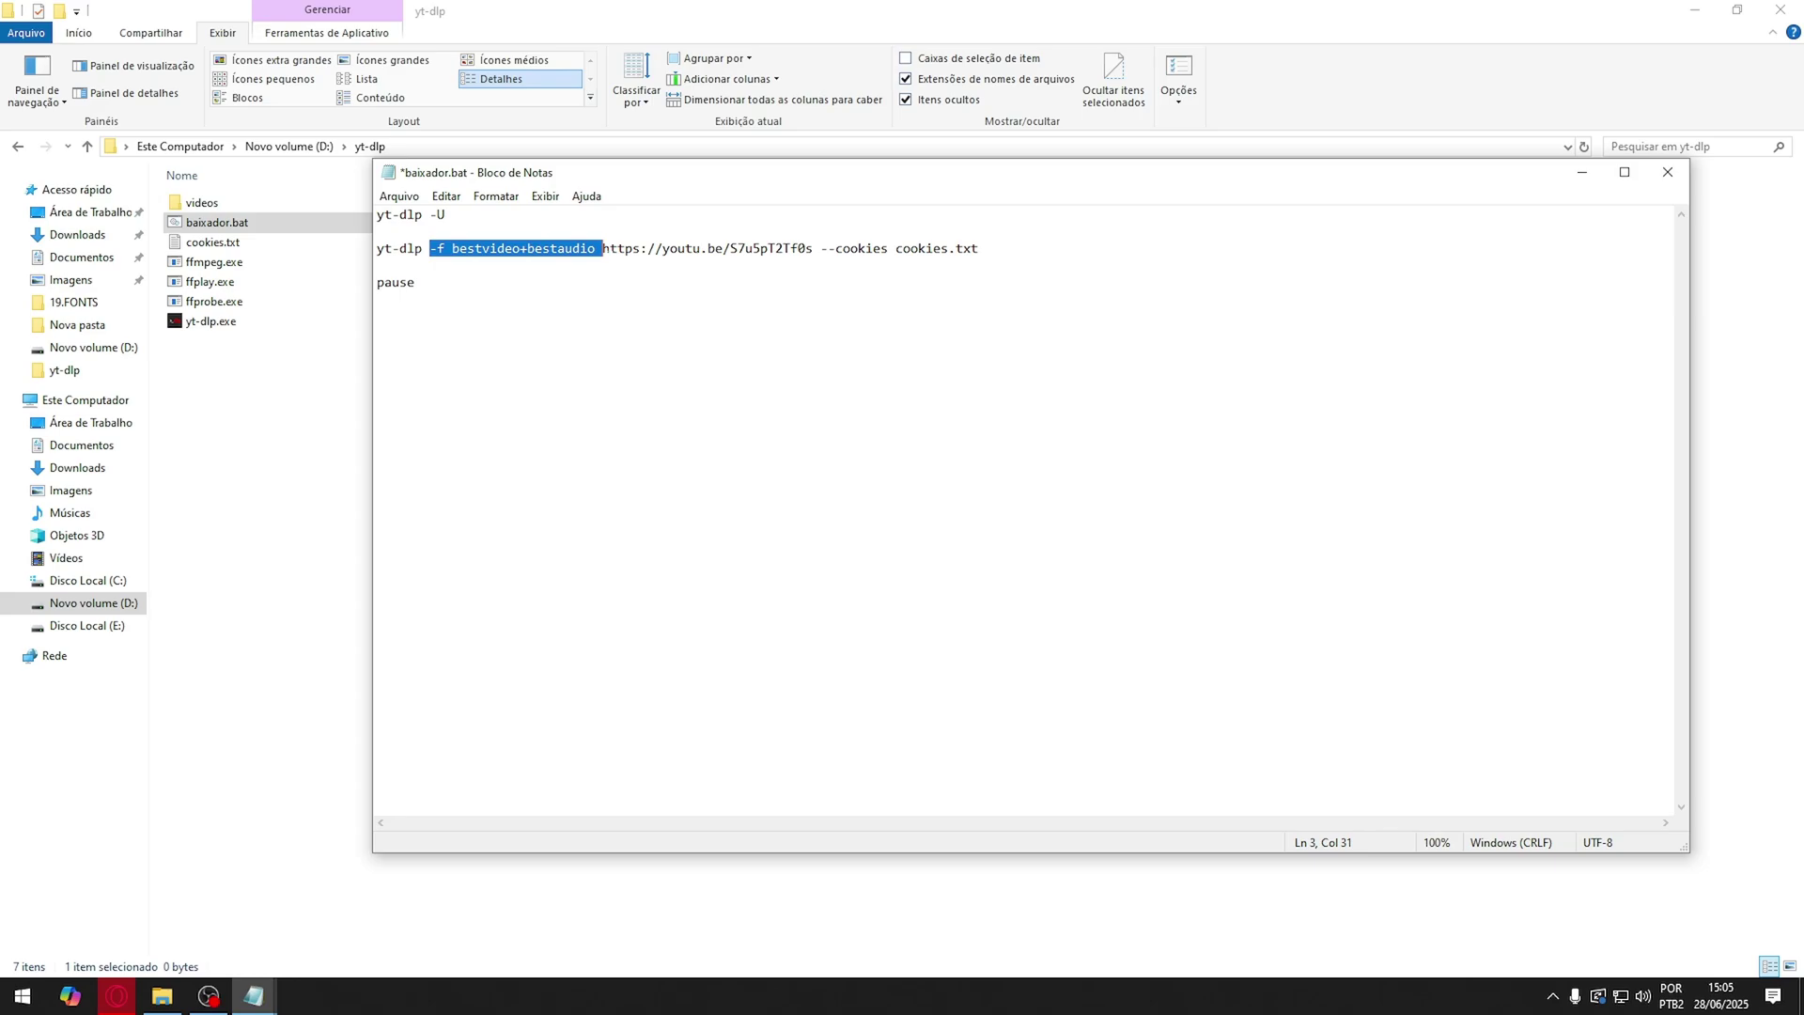
{"action": "left_click", "coordinate": [631, 238]}
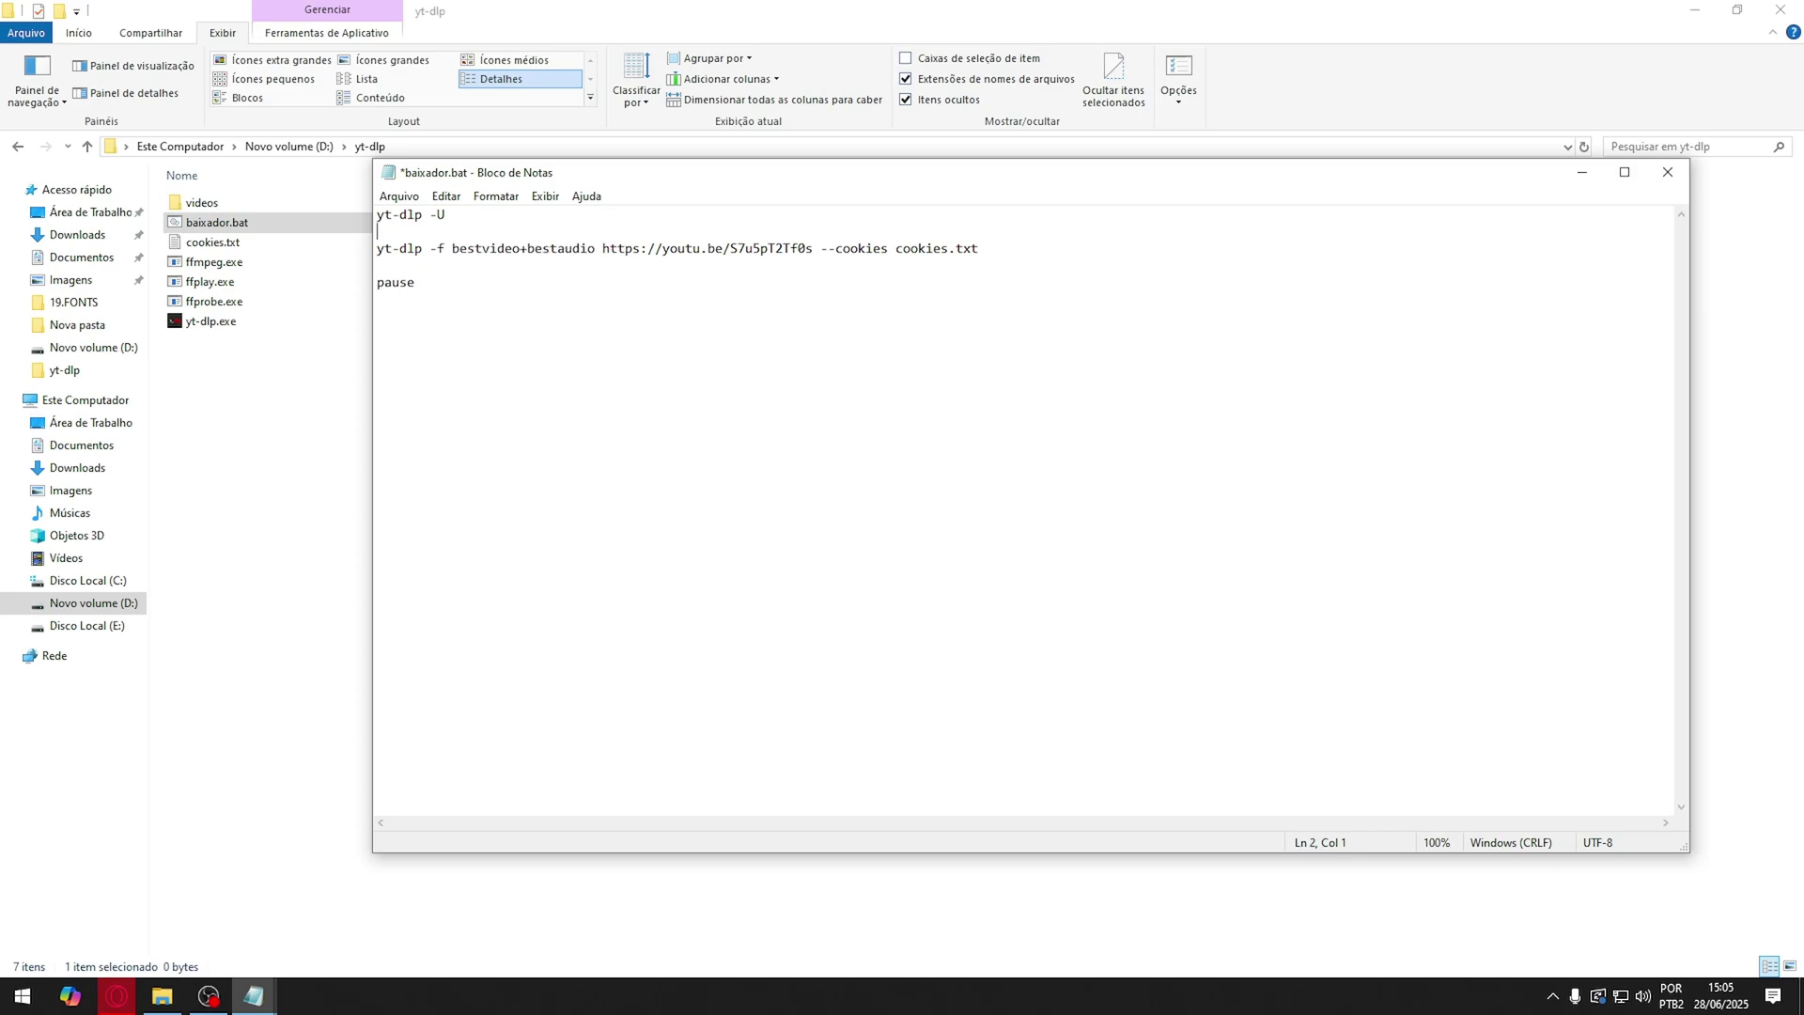
Examine the video link, the --cookies cookies.txt option and the pause line in the script
{"action": "left_click_drag", "start_coordinate": [603, 248], "coordinate": [895, 248]}
{"action": "left_click", "coordinate": [919, 248]}
{"action": "left_click_drag", "start_coordinate": [896, 248], "coordinate": [979, 248]}
{"action": "left_click_drag", "start_coordinate": [416, 282], "coordinate": [379, 282]}
{"action": "left_click", "coordinate": [414, 282]}
{"action": "mouse_move", "coordinate": [415, 282]}
{"action": "left_mouse_down"}
{"action": "mouse_move", "coordinate": [378, 282]}
{"action": "mouse_move", "coordinate": [412, 282]}
{"action": "left_mouse_up"}
Save baixador.bat and delete the youtu.be link from its download command
{"action": "left_click", "coordinate": [398, 195]}
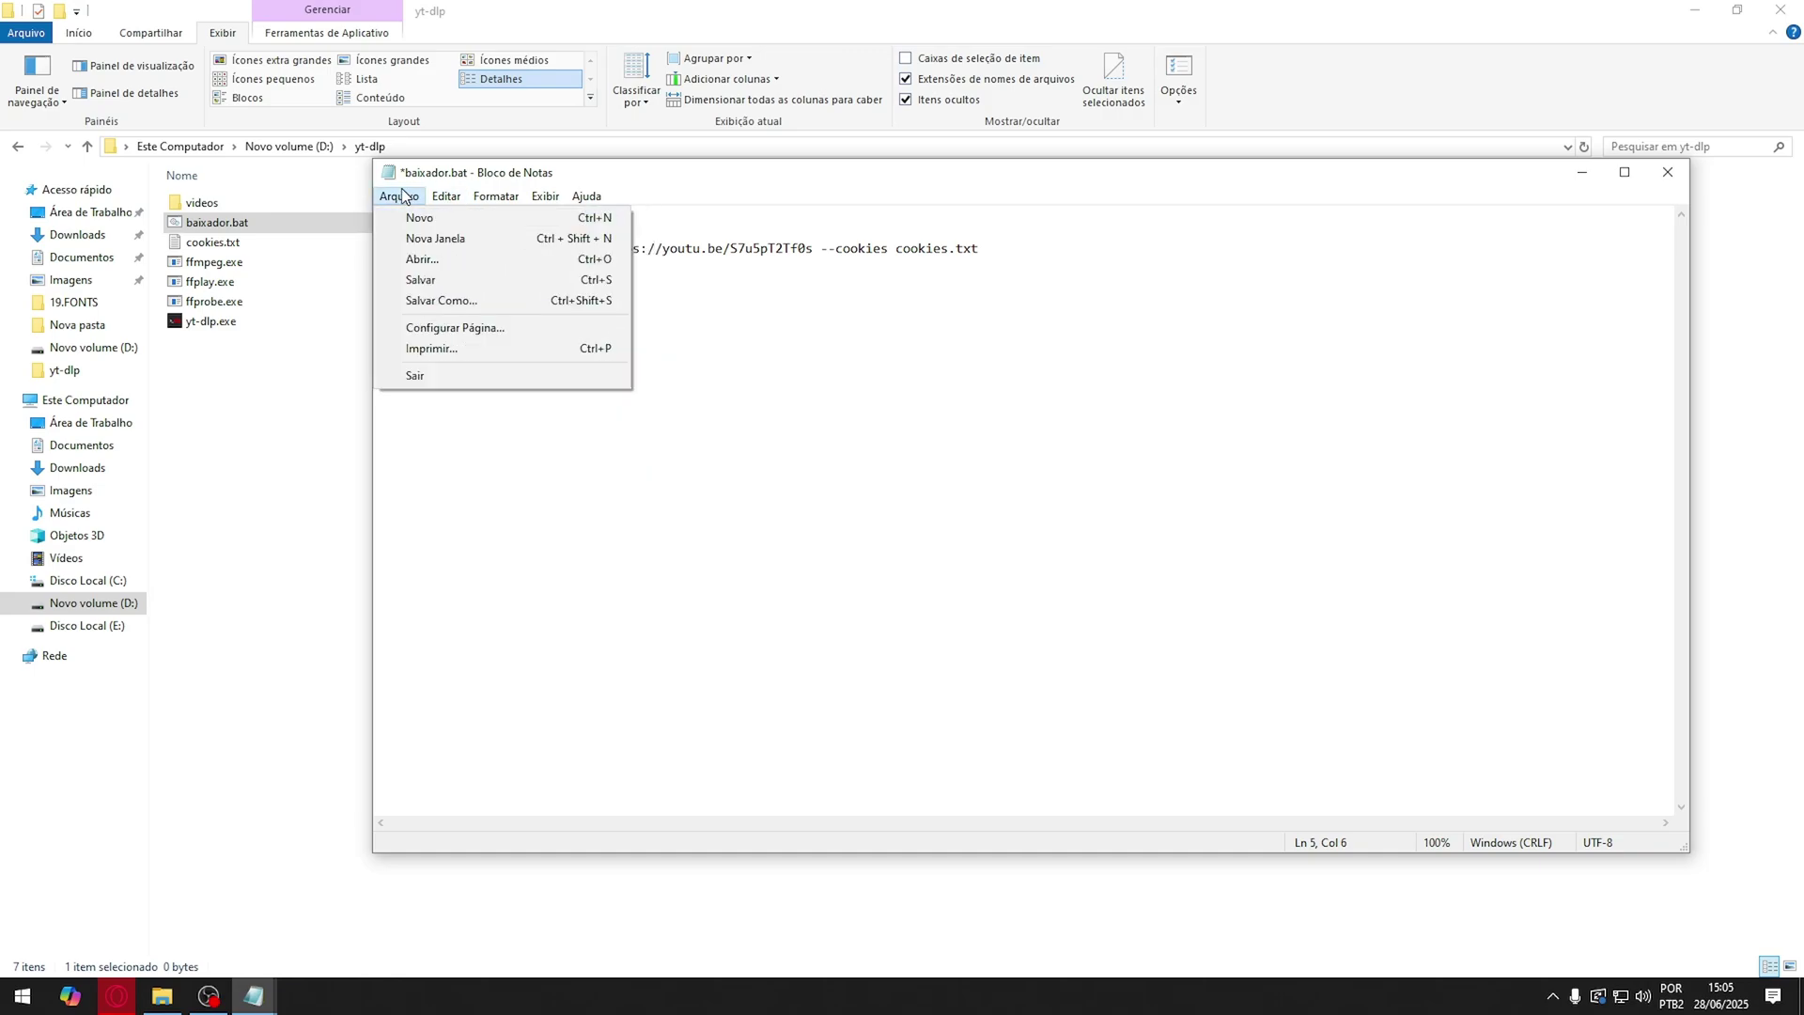
{"action": "left_click", "coordinate": [419, 279]}
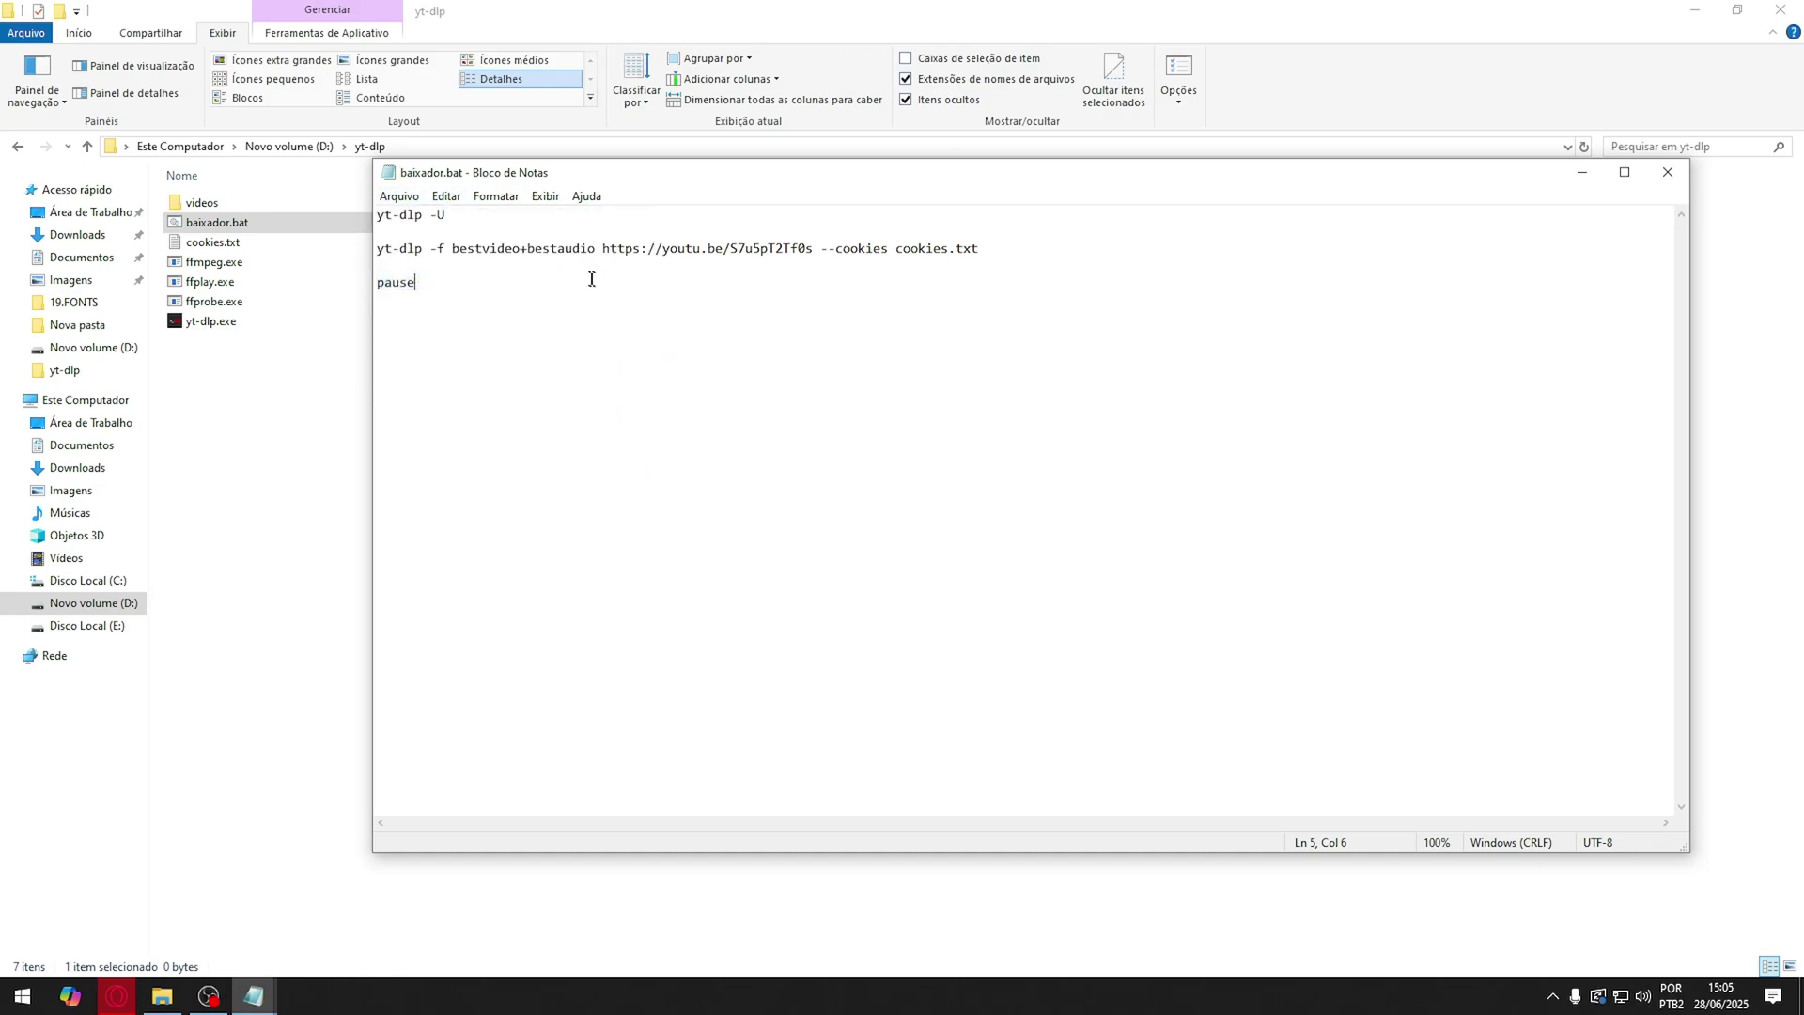
{"action": "left_click_drag", "start_coordinate": [813, 246], "coordinate": [605, 249]}
{"action": "key", "text": "BackSpace"}
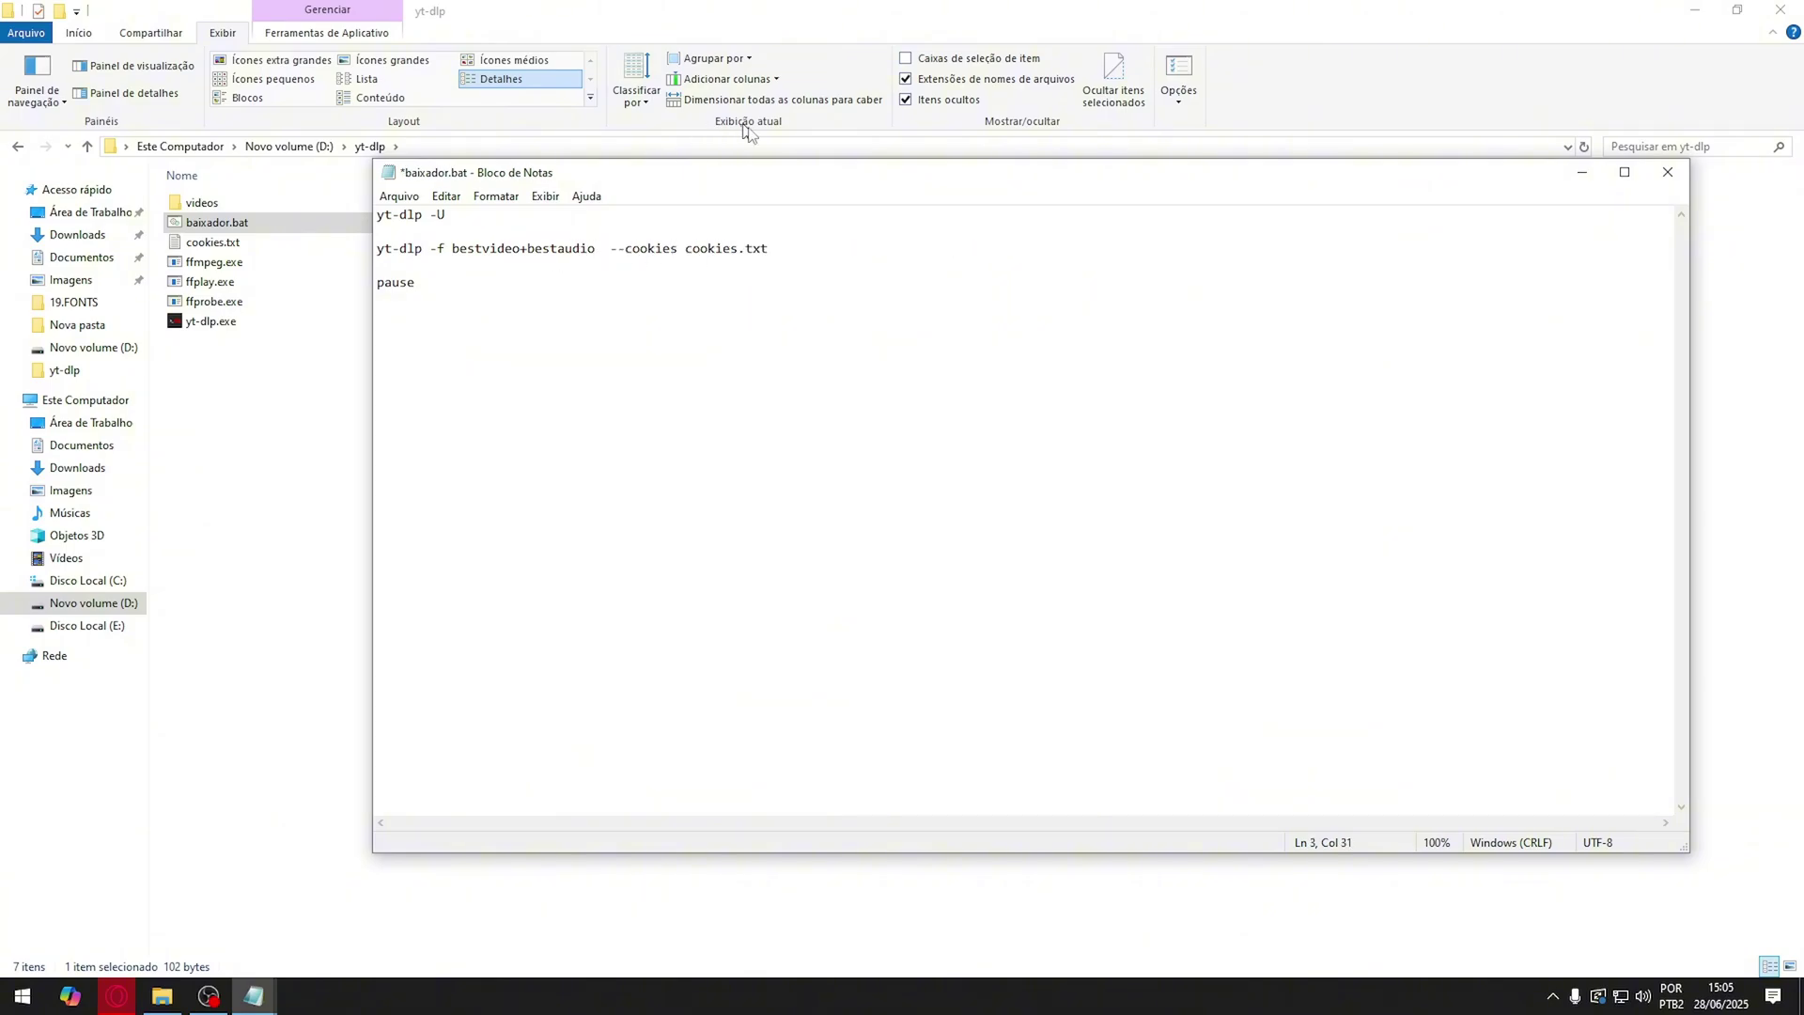
Switch to the browser and copy the address of the YouTube video "Enlisted: Puro Suco da Guerra (JOGO GRÁTIS)"
{"action": "left_click", "coordinate": [117, 996]}
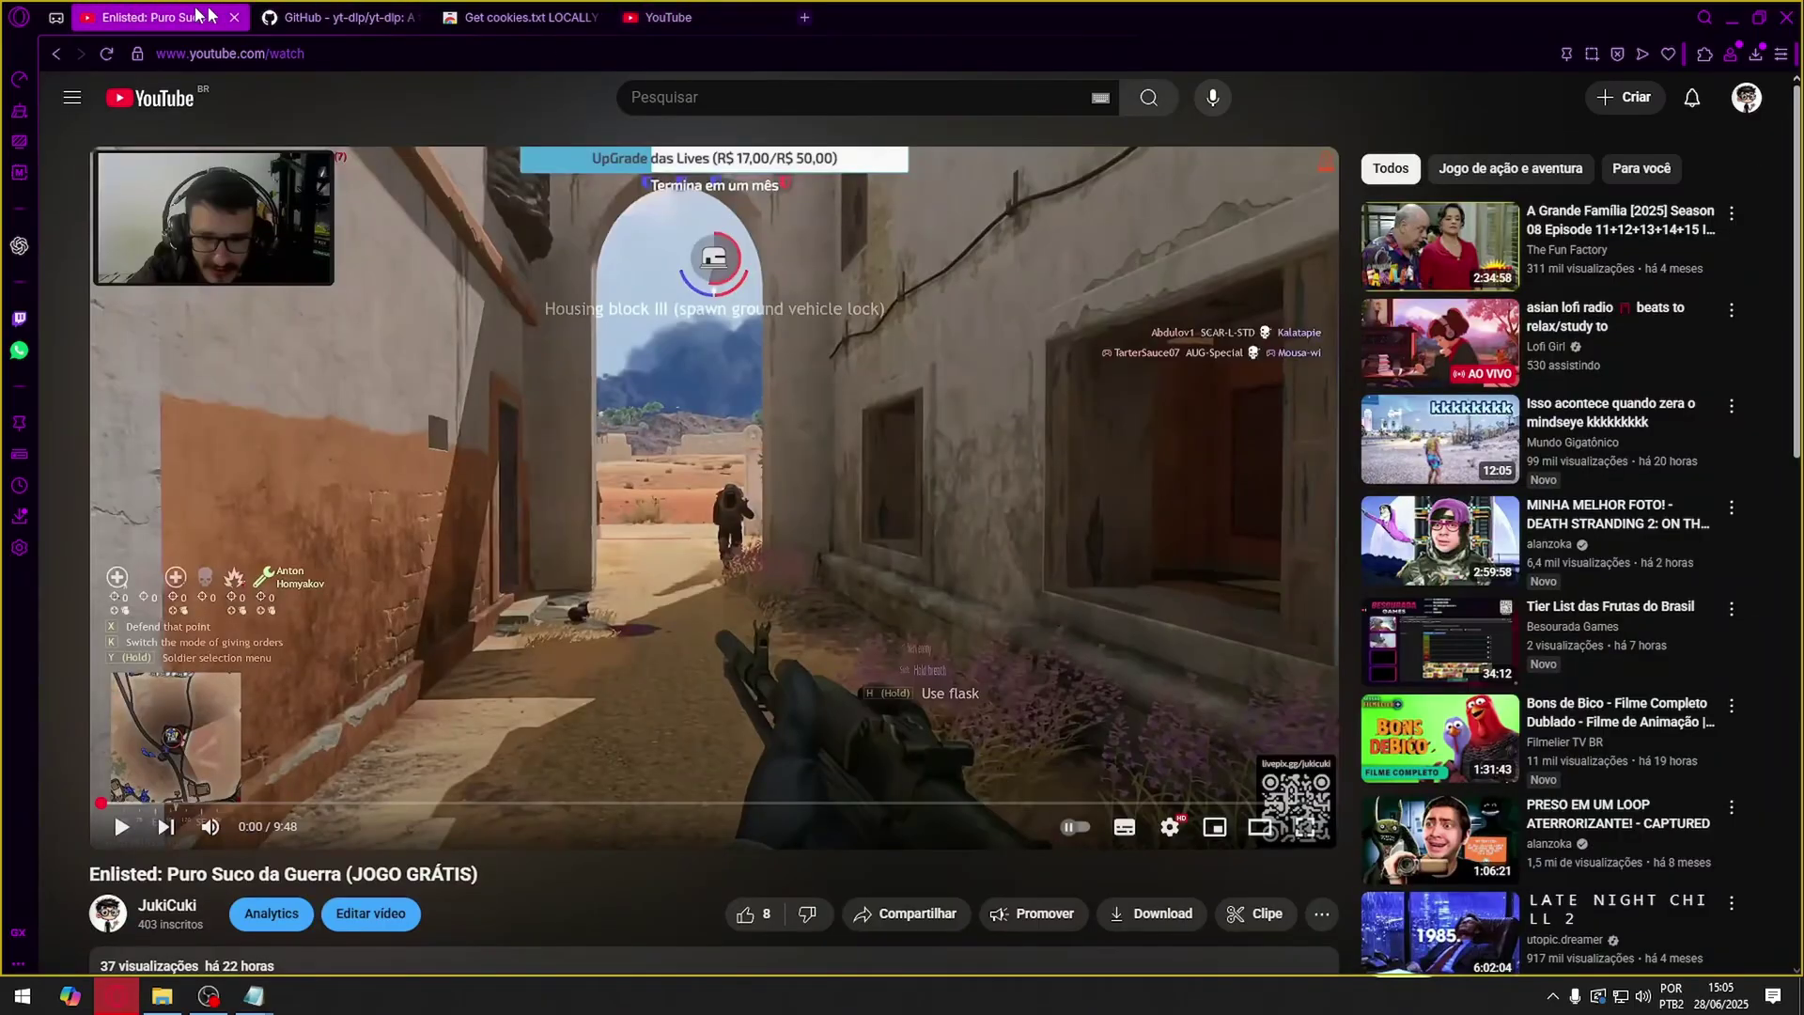
{"action": "left_click", "coordinate": [160, 17]}
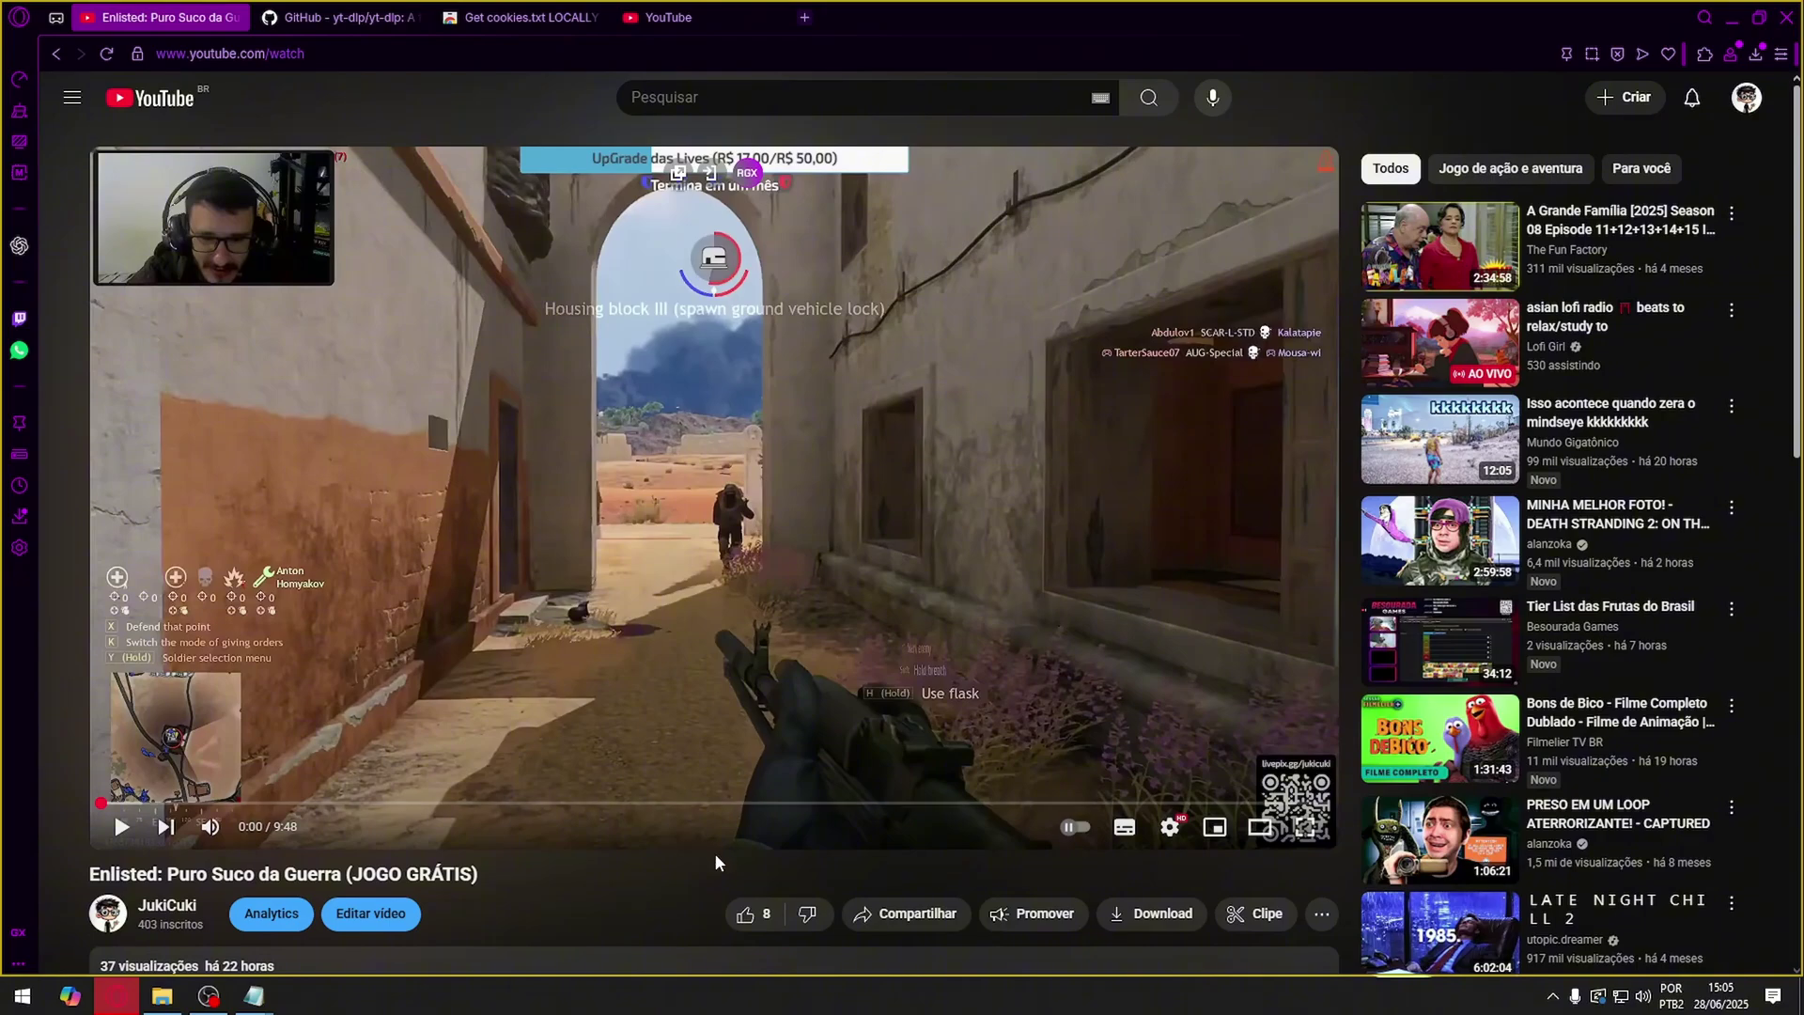
{"action": "left_click", "coordinate": [383, 57]}
{"action": "key", "text": "ctrl+c"}
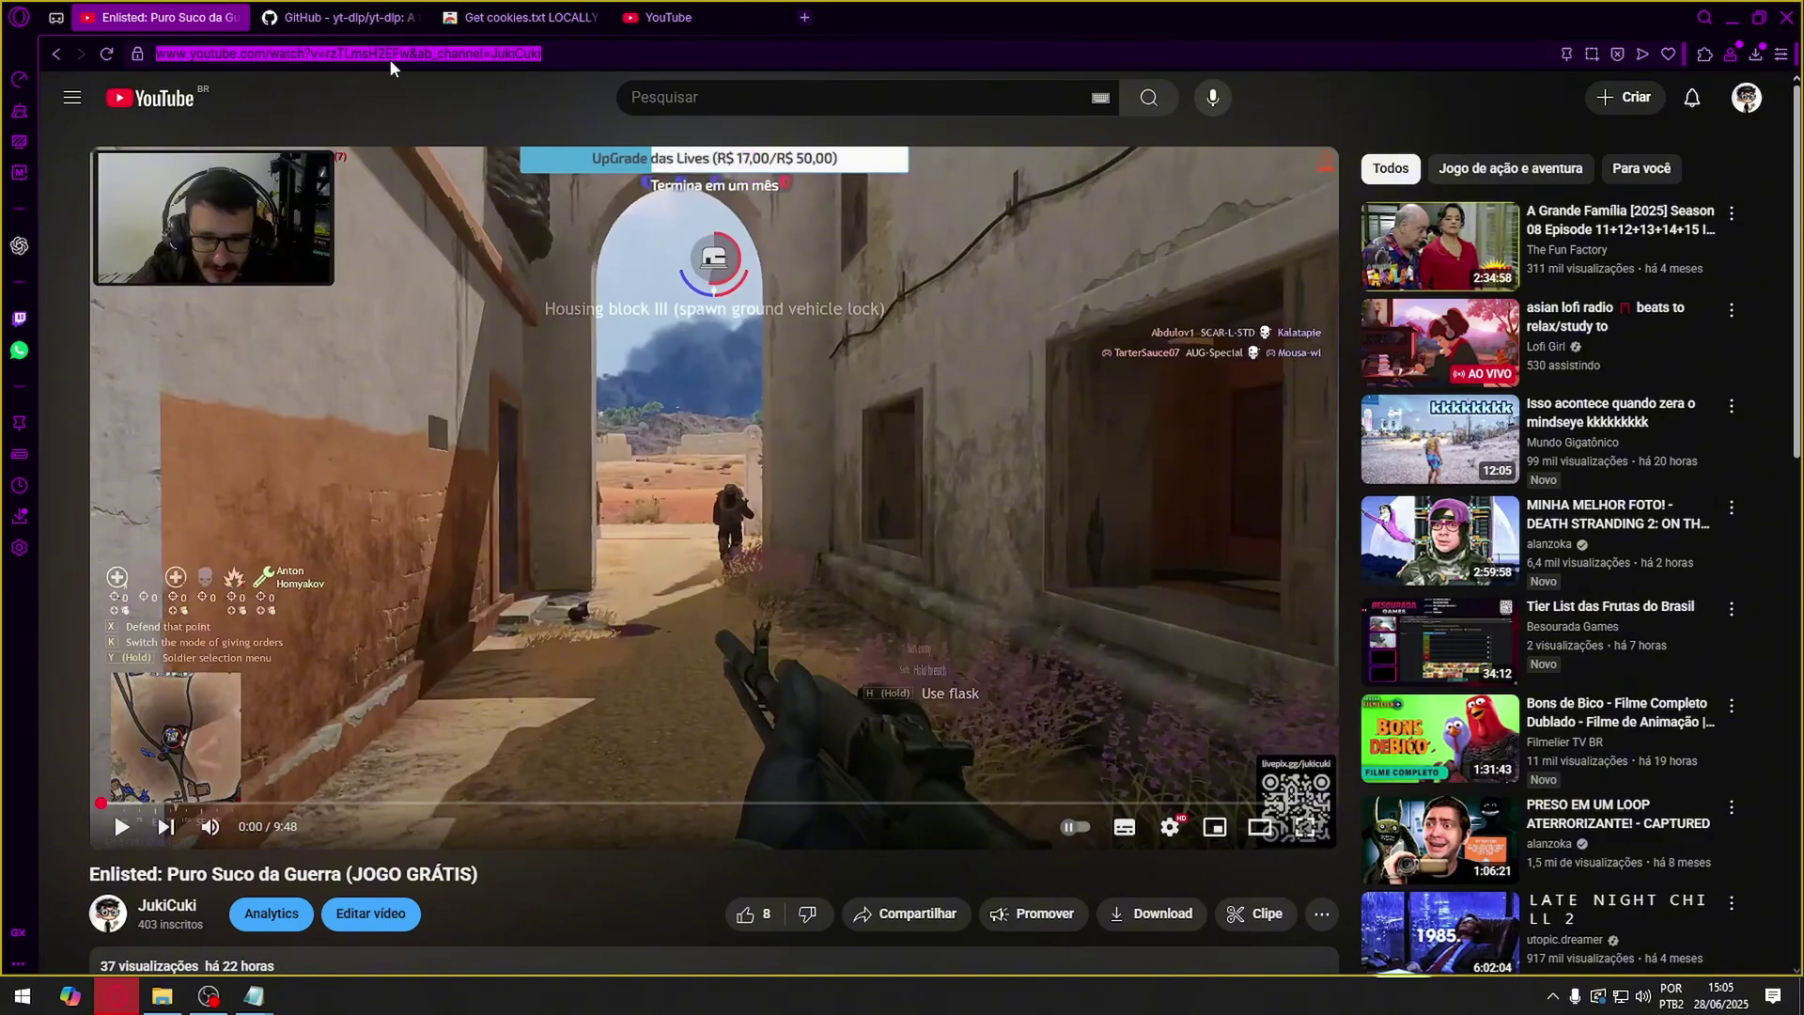
Return to baixador.bat in Notepad, paste the copied video link before --cookies in the download command, and save the file
{"action": "left_click", "coordinate": [254, 995]}
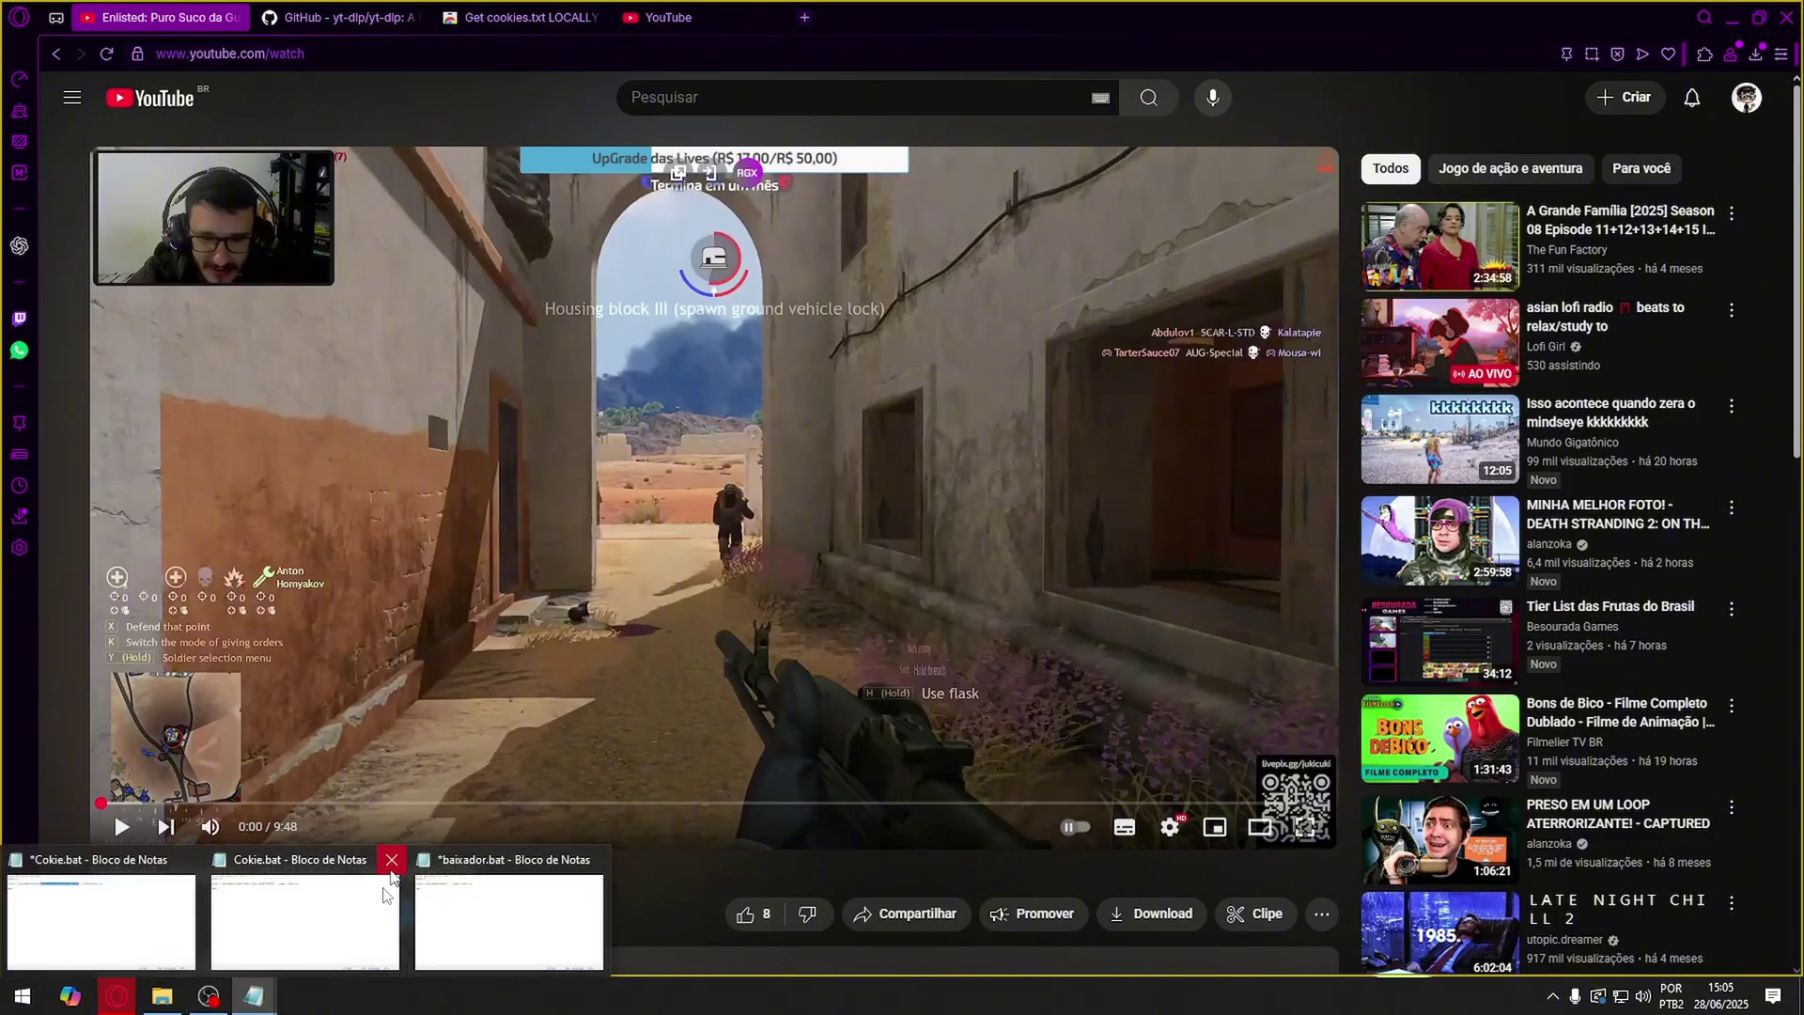
{"action": "left_click", "coordinate": [162, 995]}
{"action": "mouse_move", "coordinate": [268, 995]}
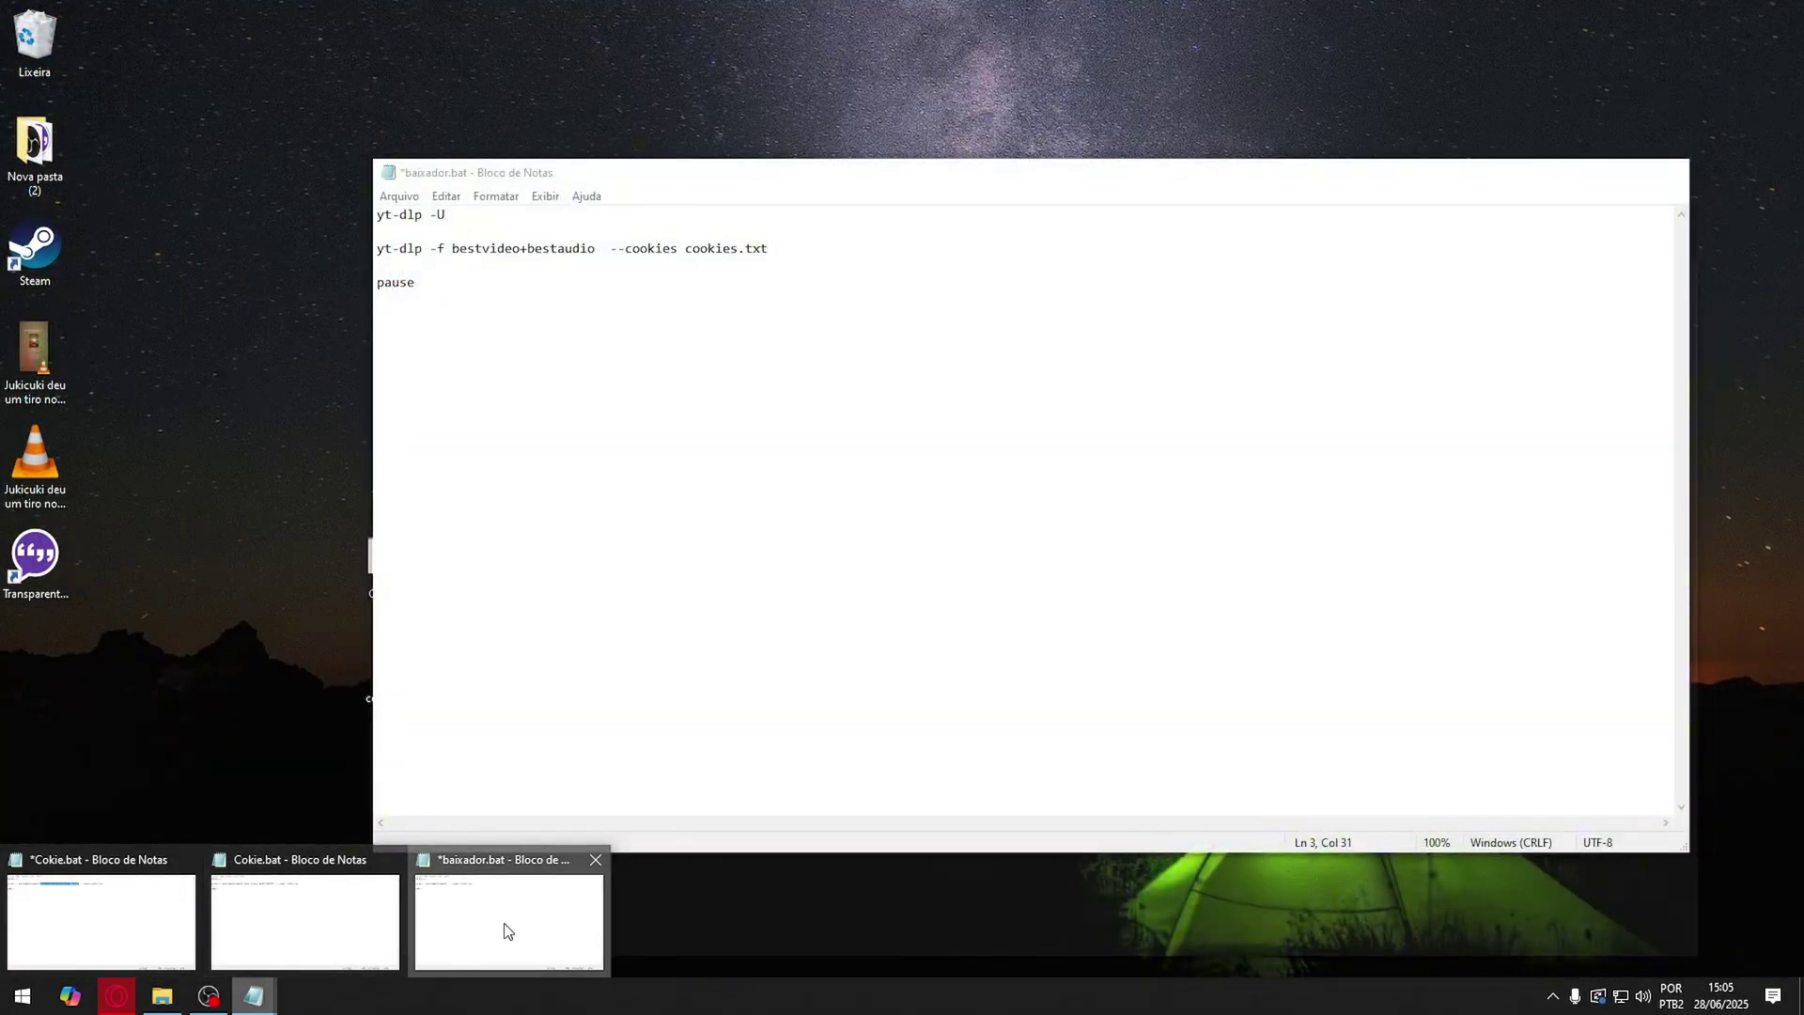
{"action": "left_click", "coordinate": [505, 932]}
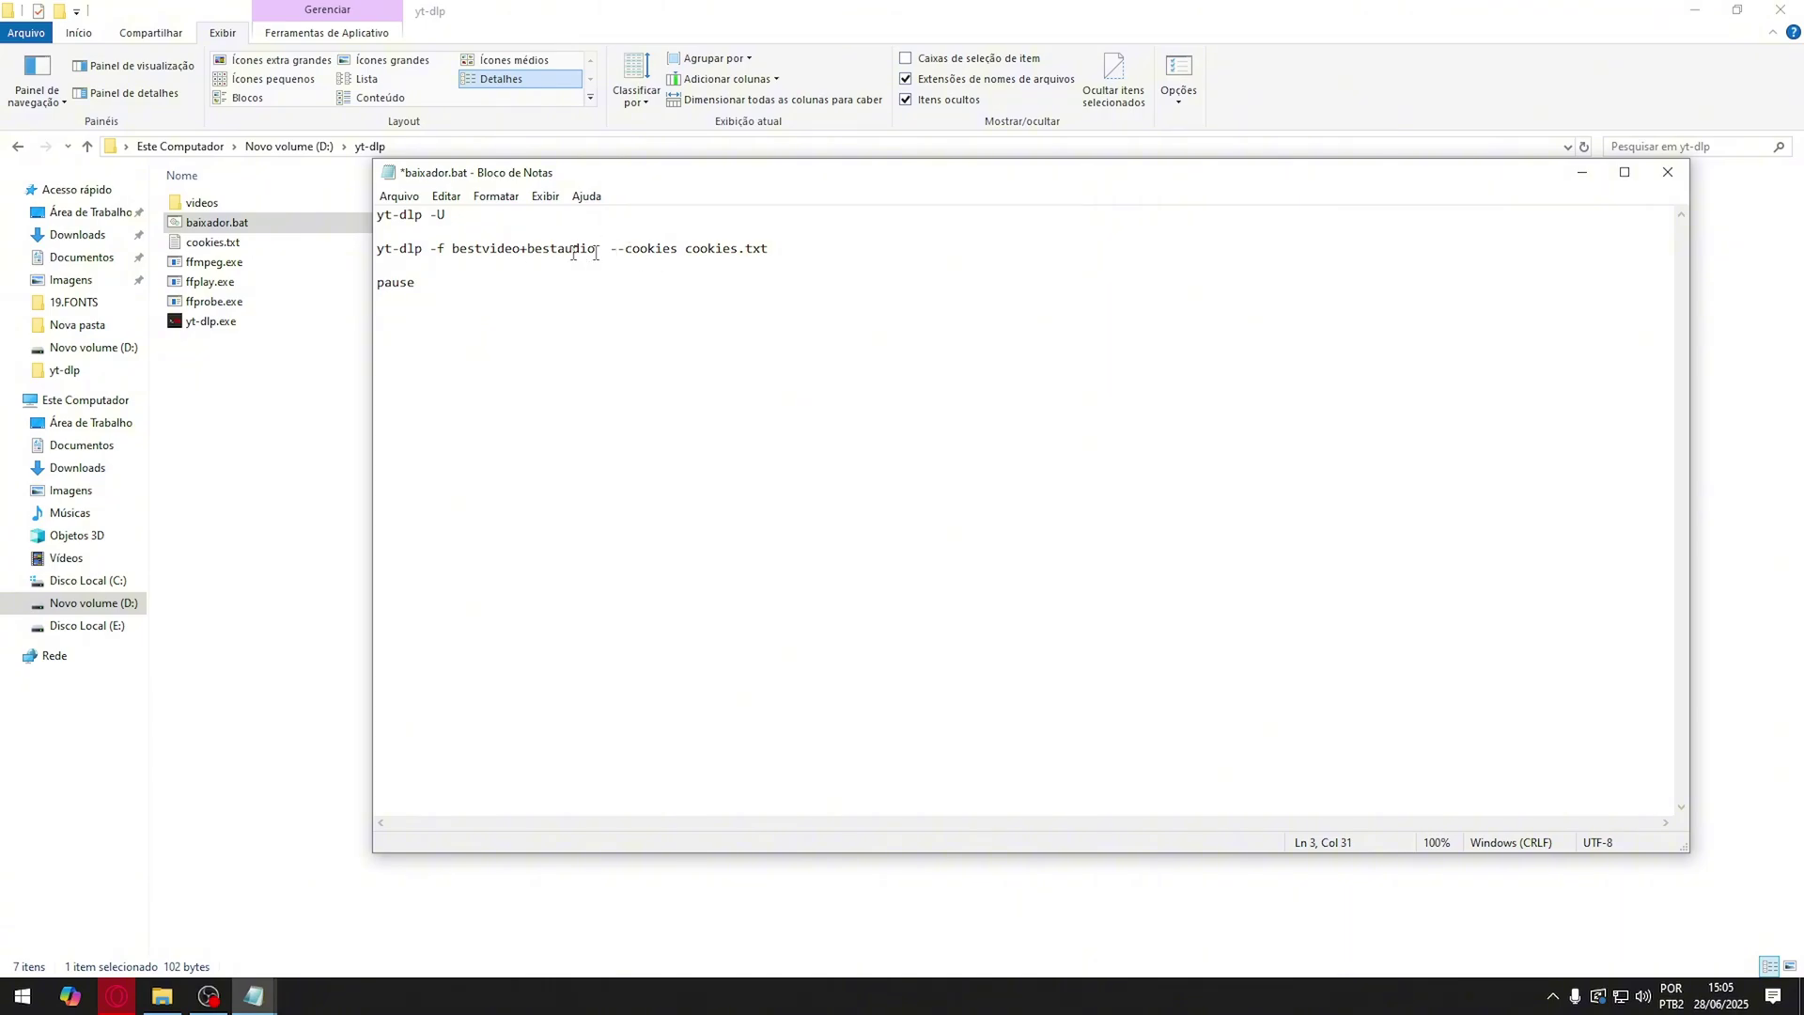
{"action": "key", "text": "ctrl+v"}
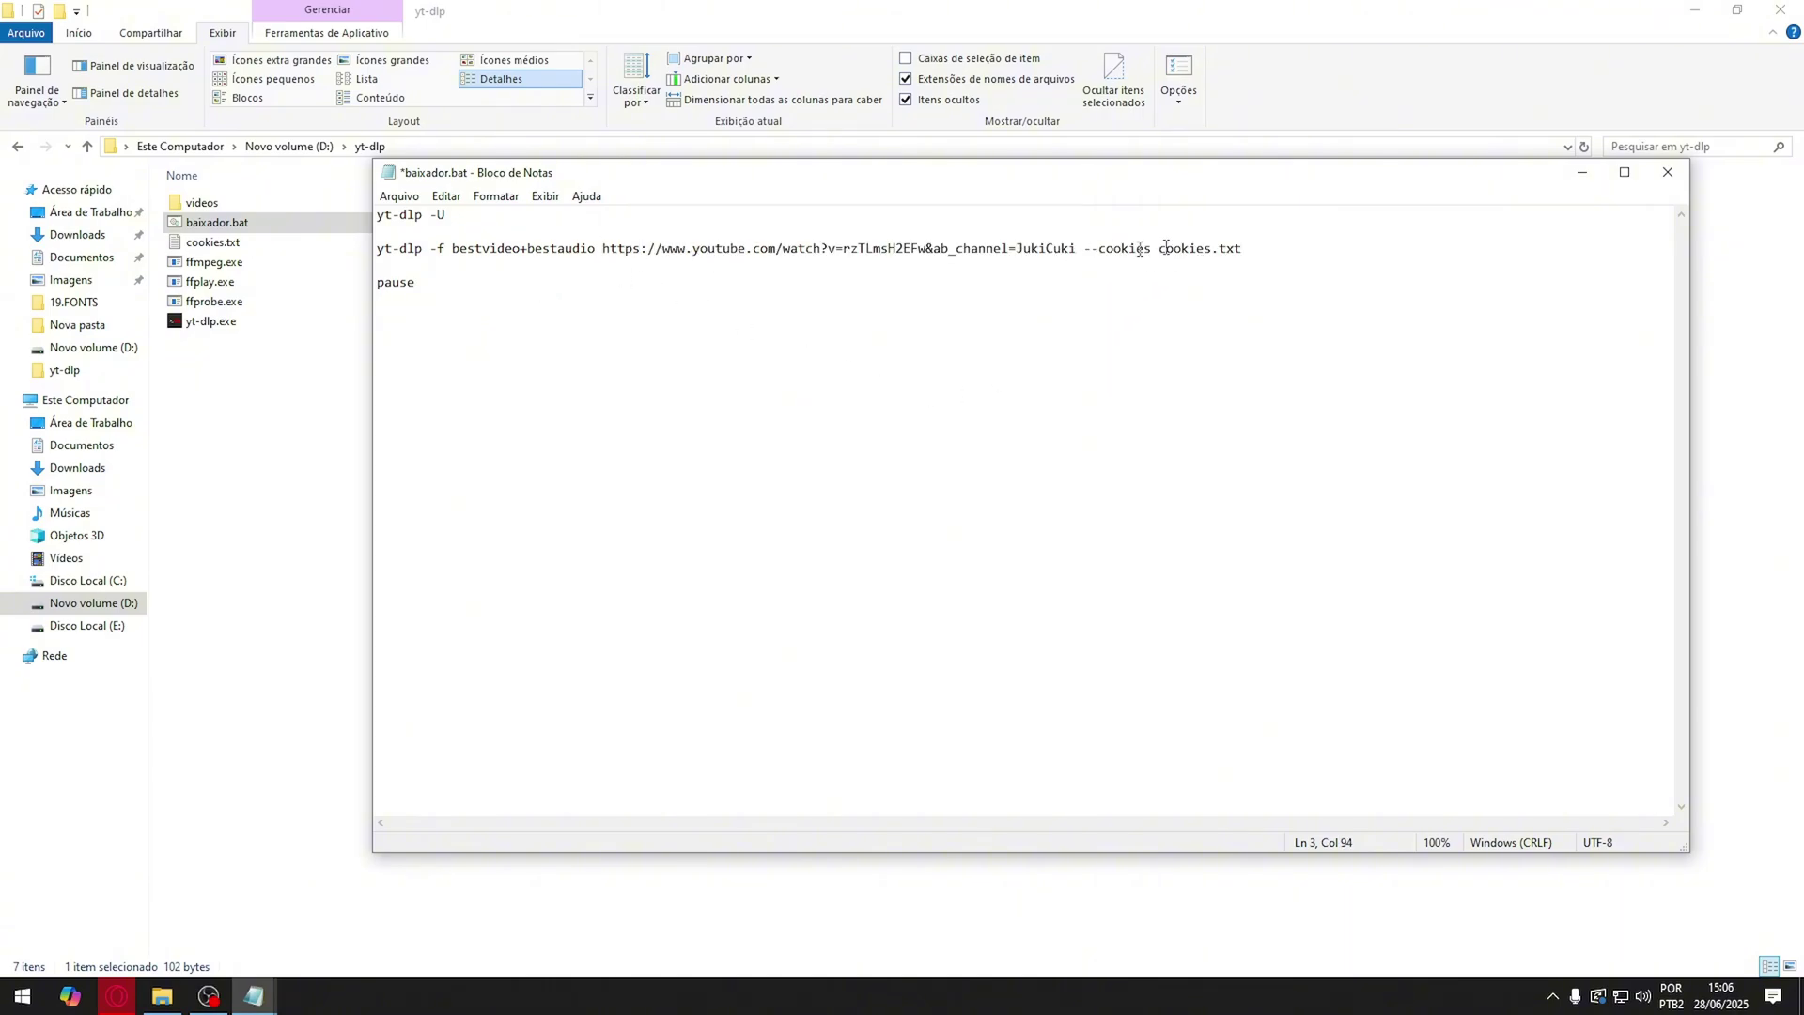
{"action": "left_click", "coordinate": [398, 196]}
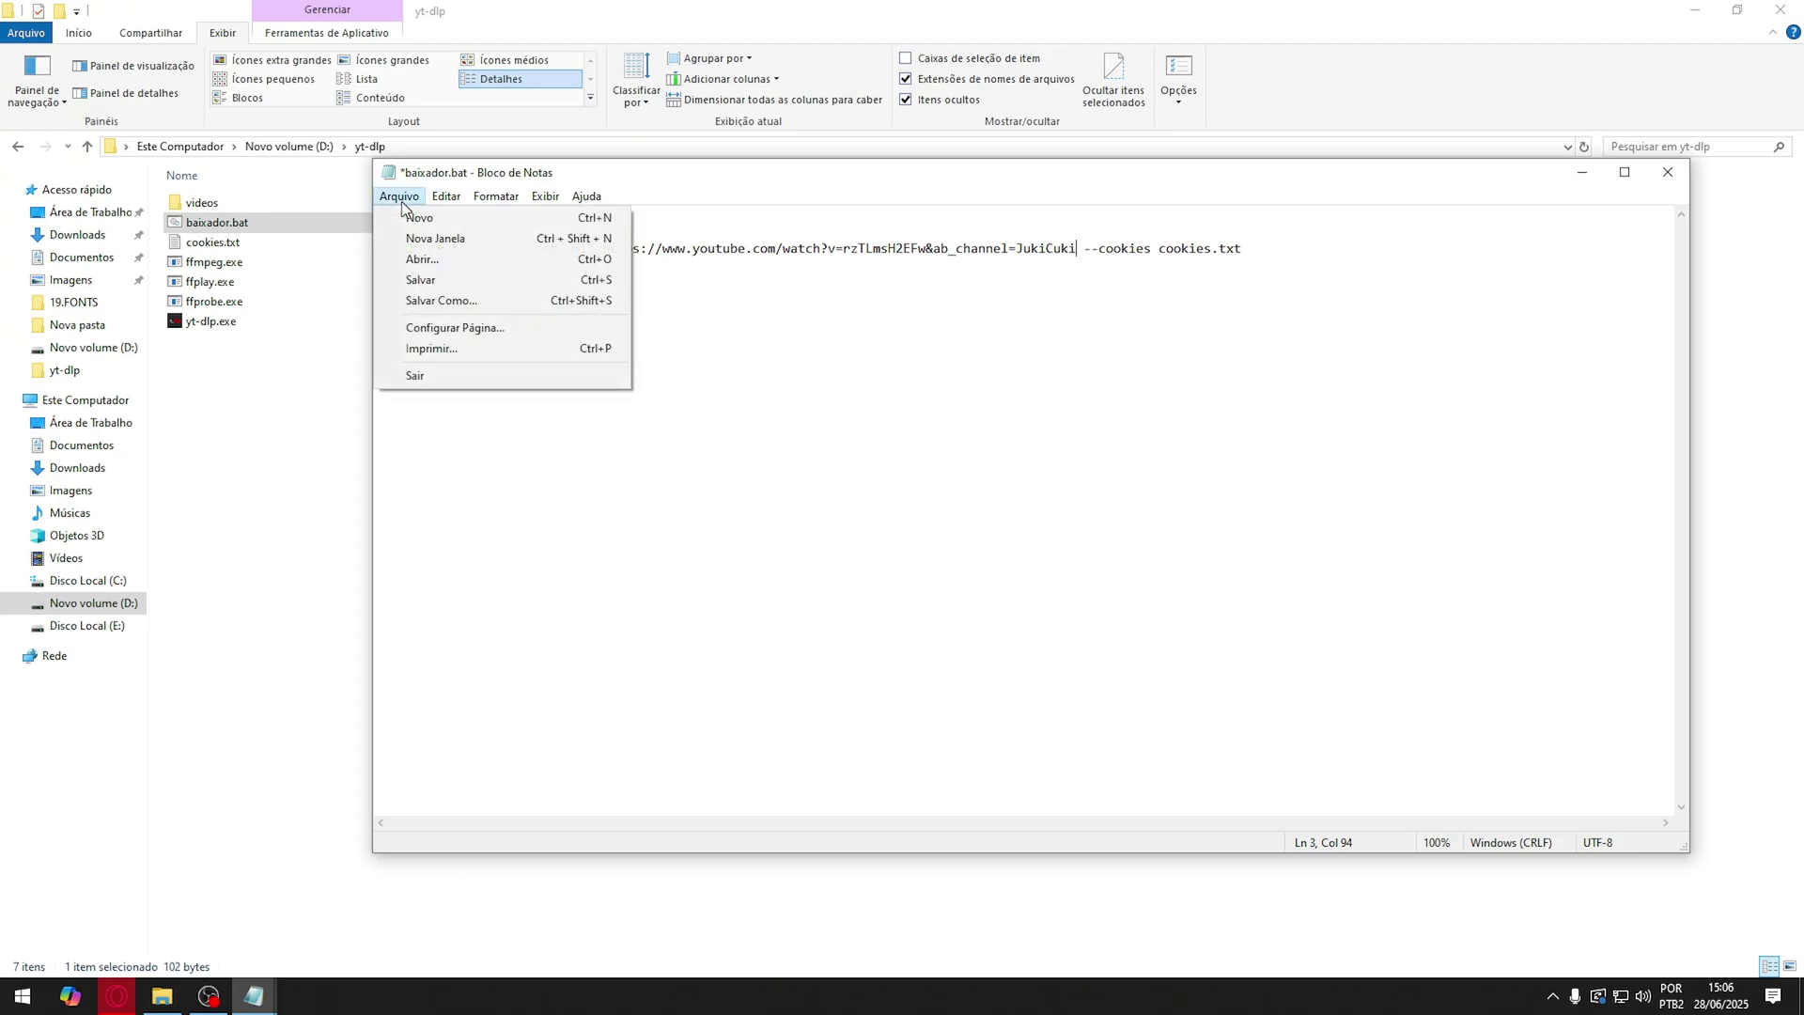
{"action": "left_click", "coordinate": [448, 282]}
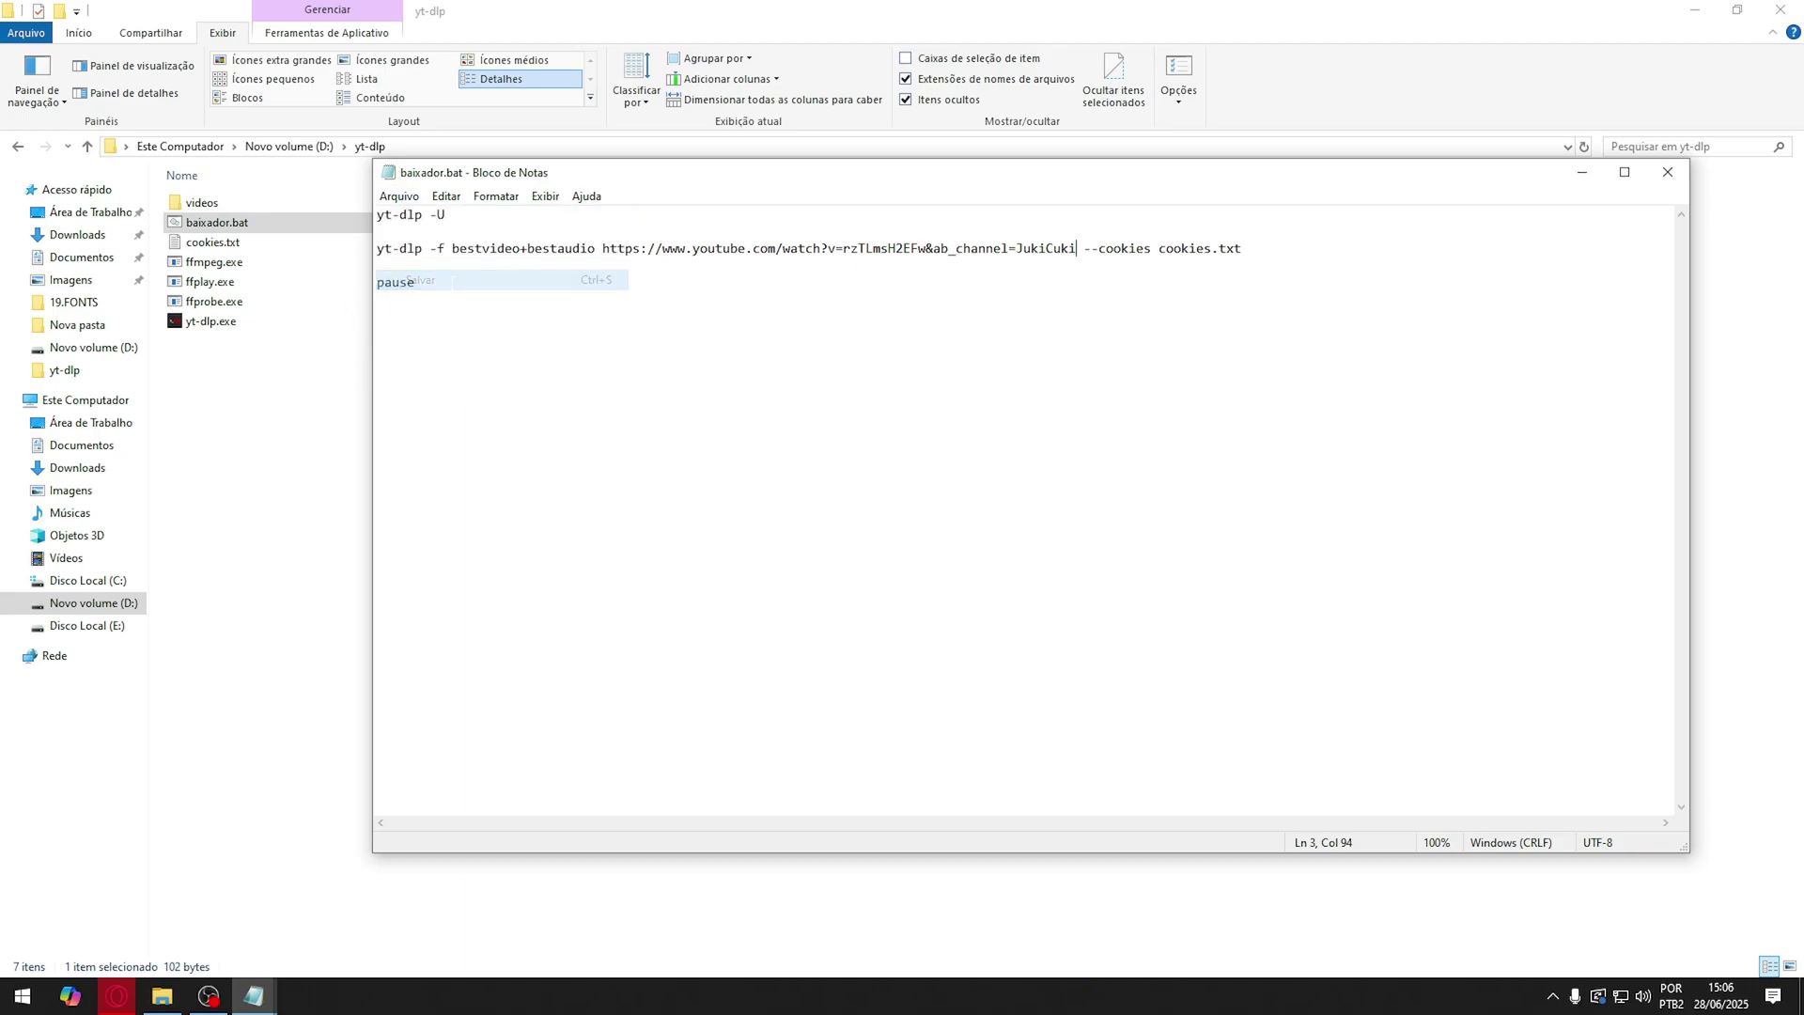
Run baixador.bat to download the video and shift its console window clear of the folder's file list
{"action": "double_click", "coordinate": [215, 223]}
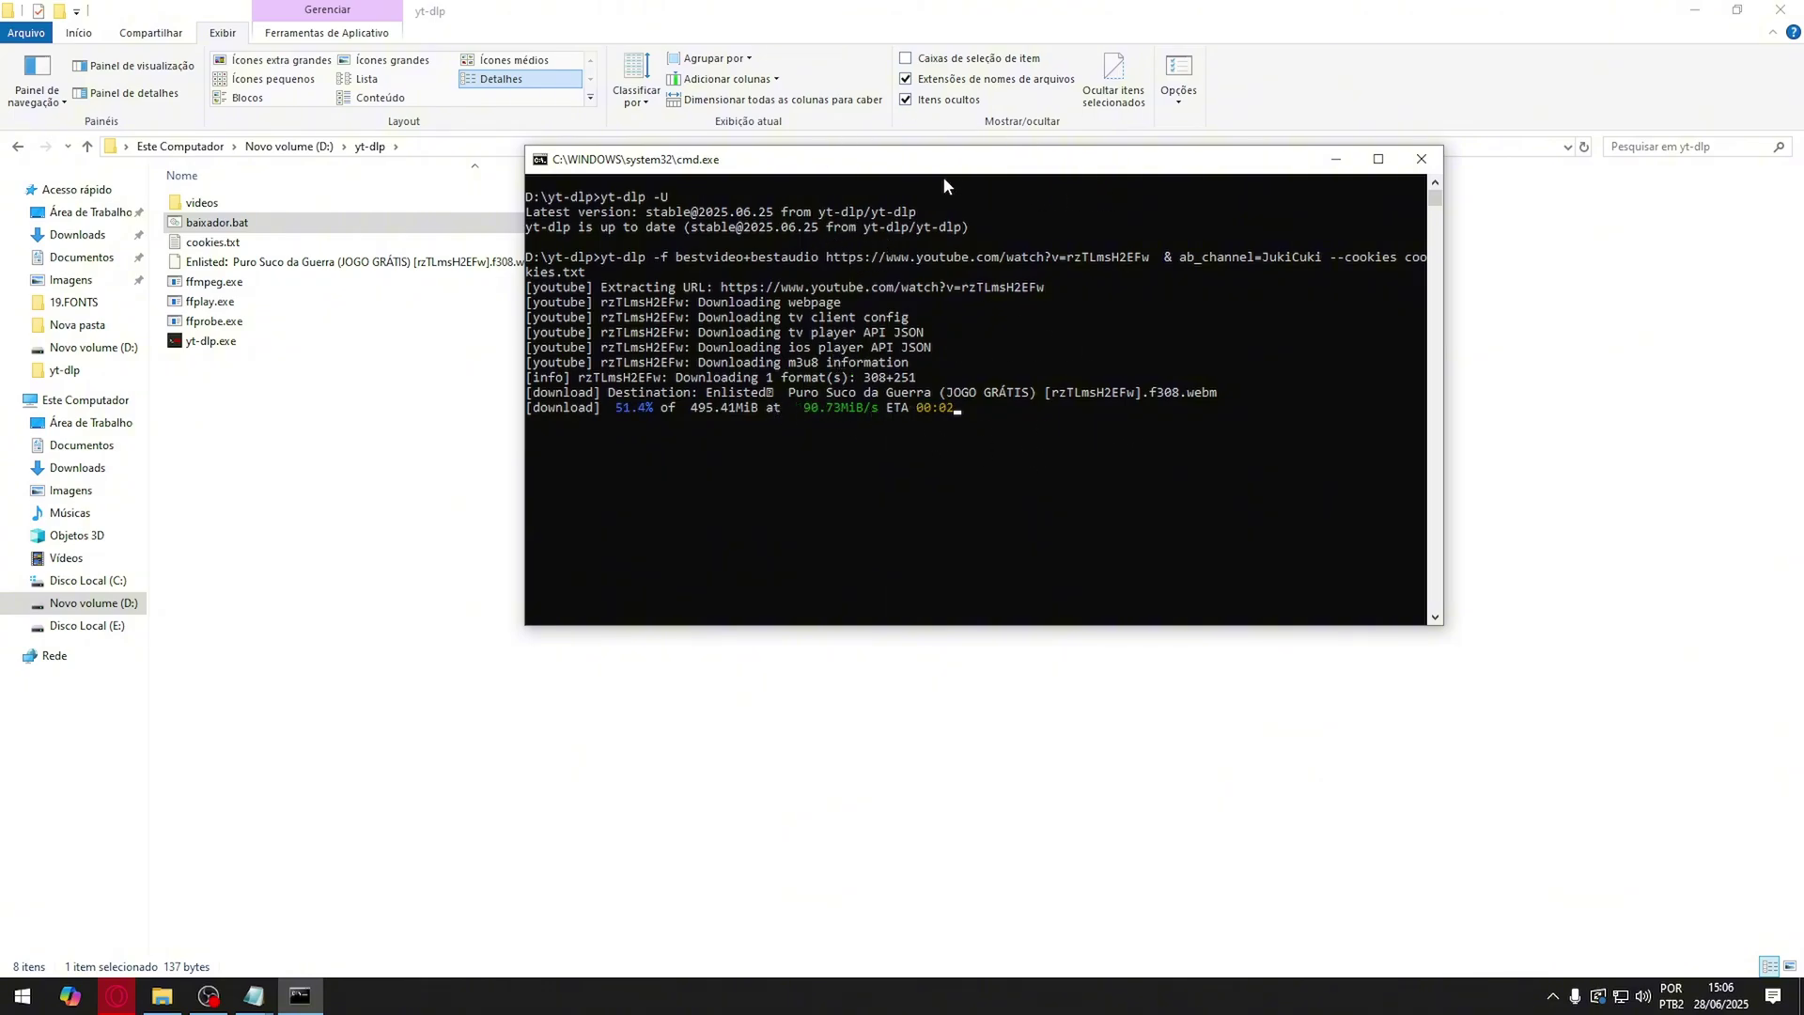
{"action": "left_click_drag", "start_coordinate": [943, 177], "coordinate": [1037, 177]}
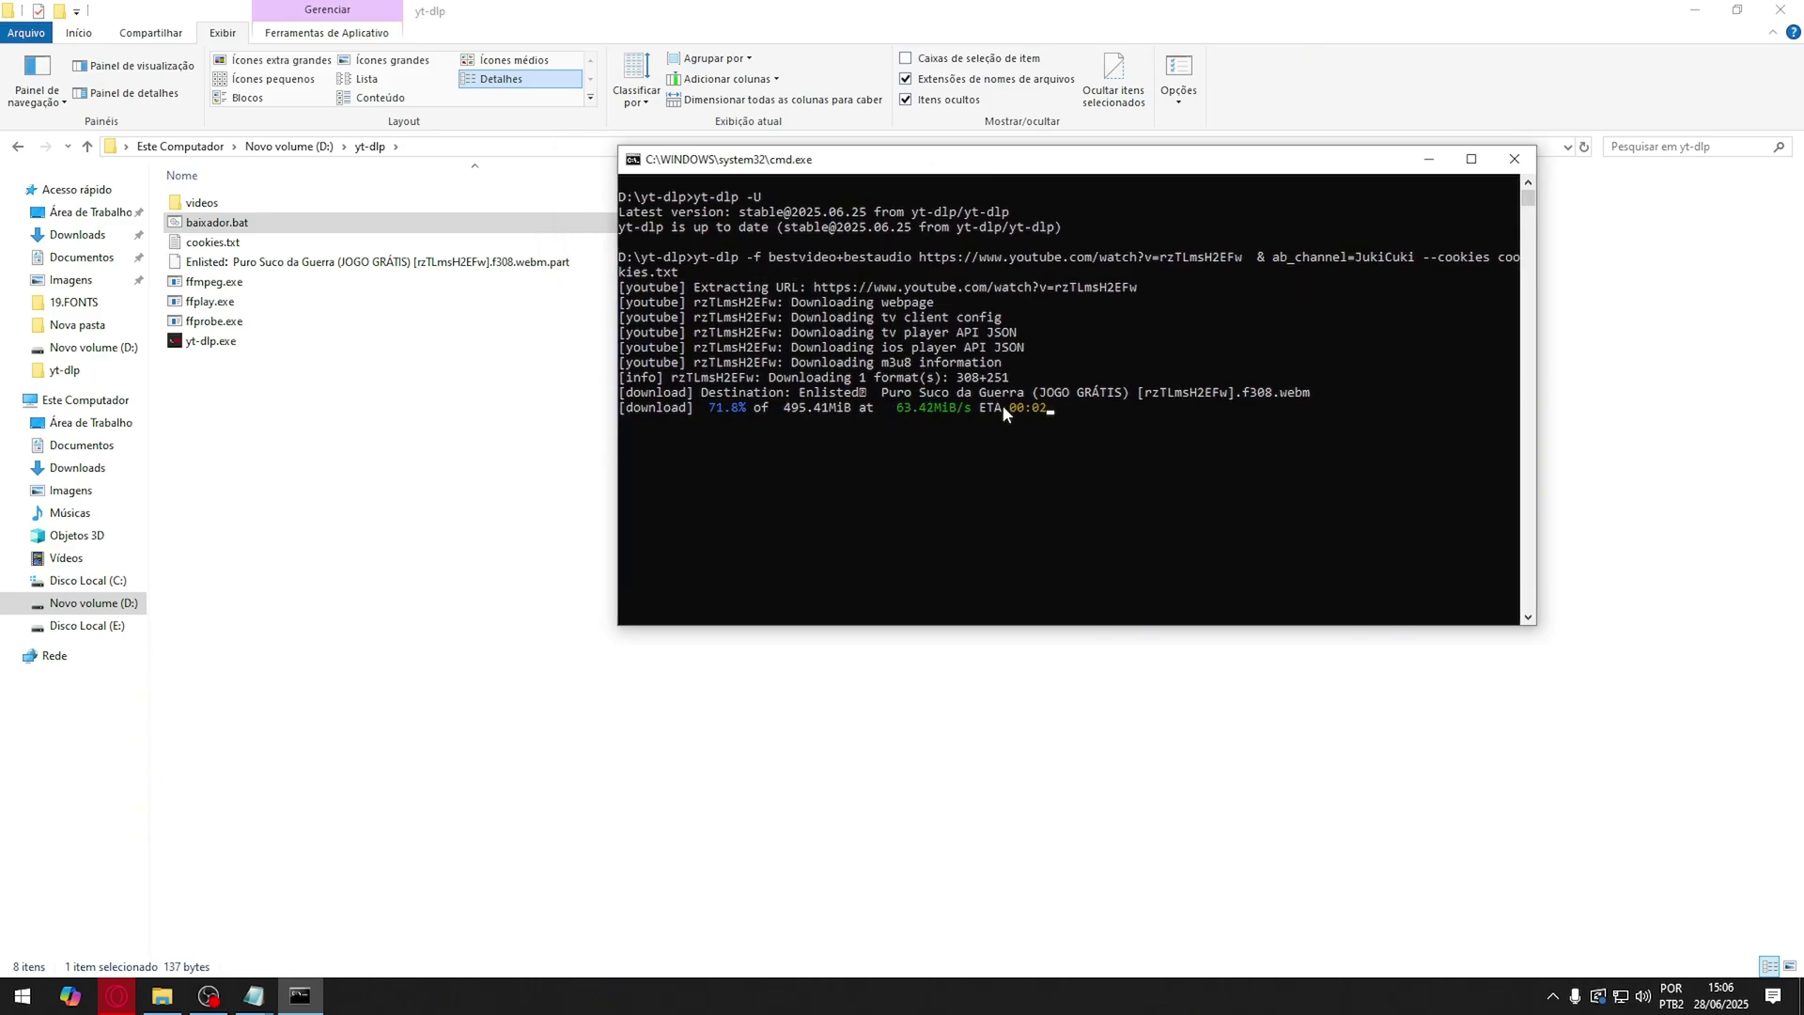
{"action": "key", "text": "super+r"}
{"action": "type", "text": "cmd"}
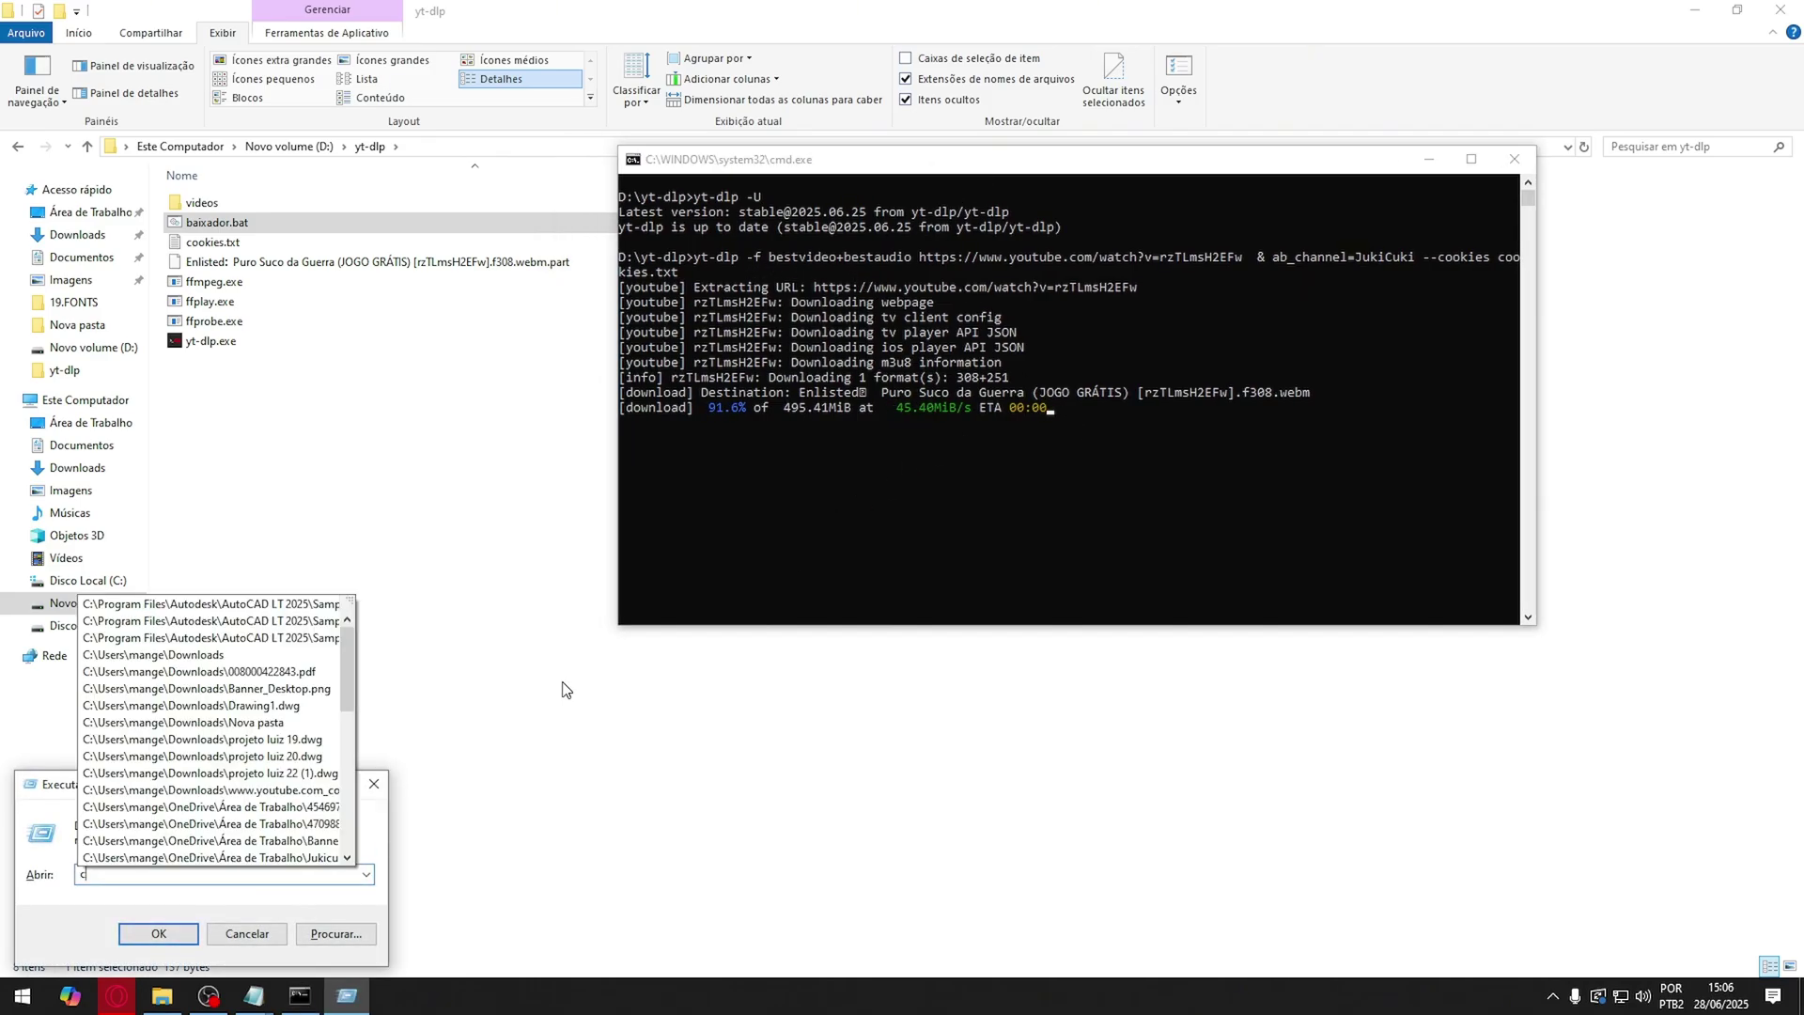
{"action": "key", "text": "Return"}
{"action": "type", "text": "yt-dlp"}
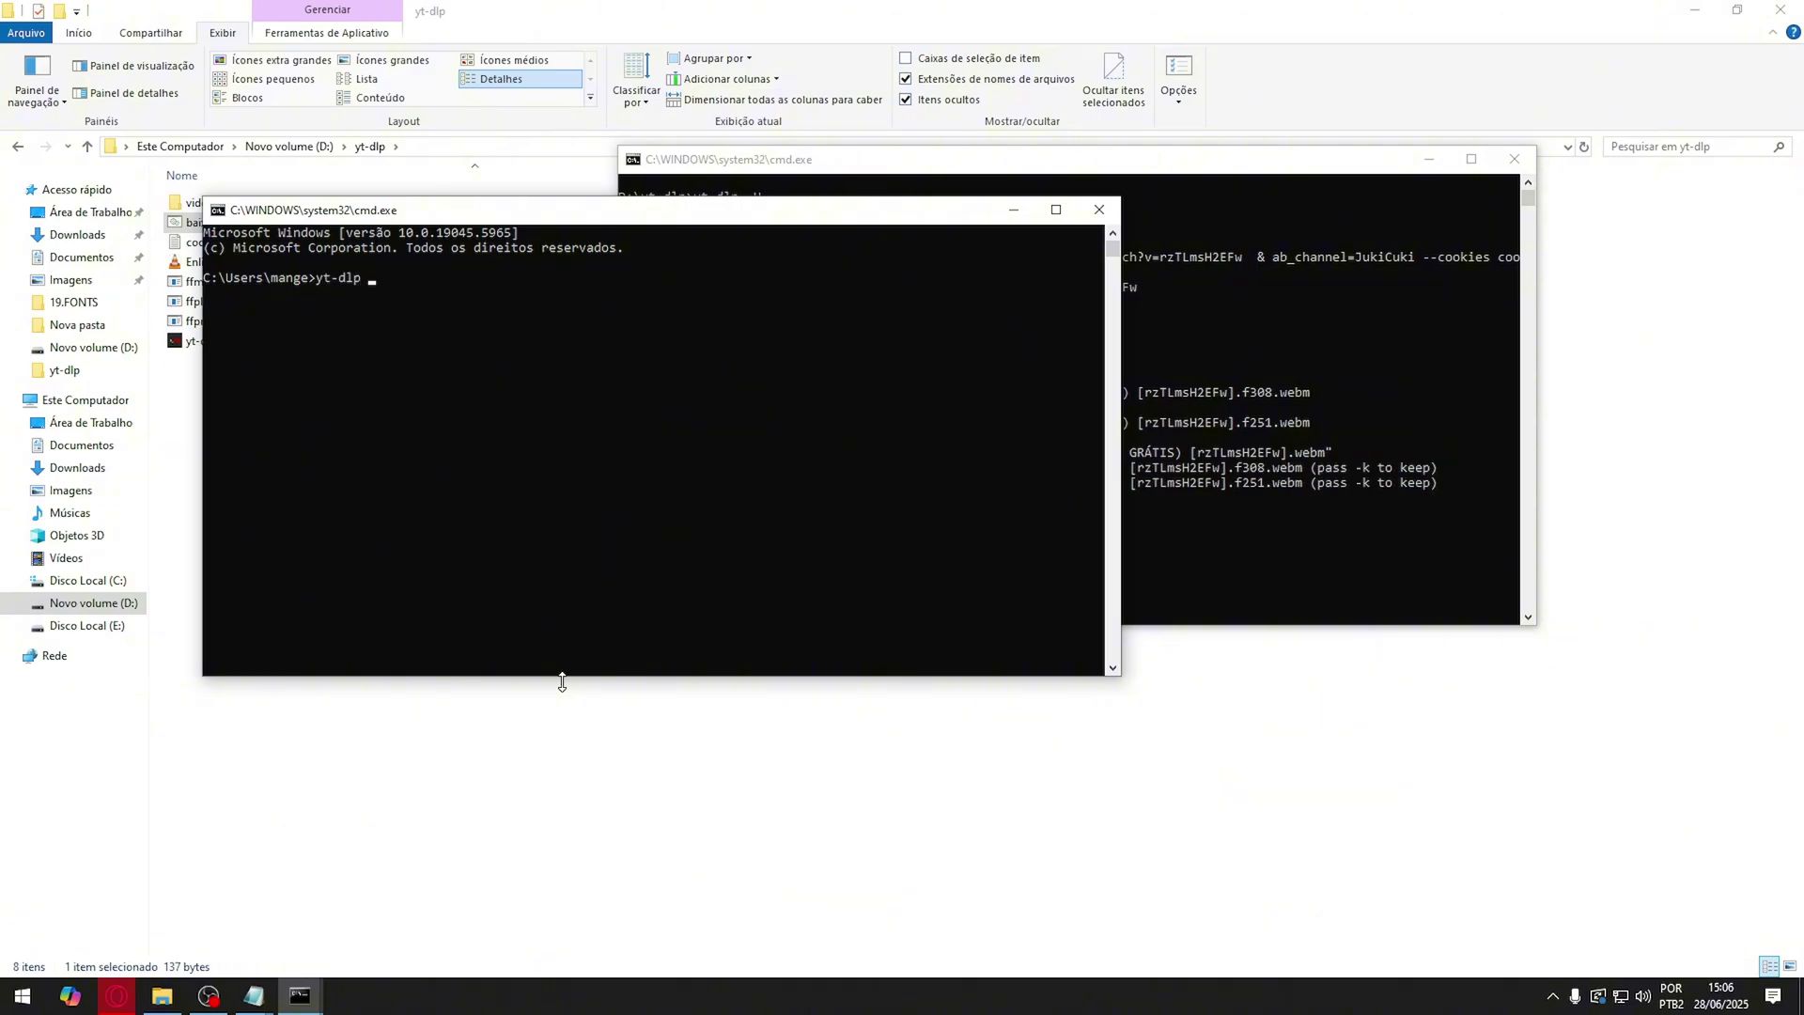
{"action": "type", "text": "https://www.youtube.com/watch?v=rzTLmsH2EFw&ab_channel=JukiCuki"}
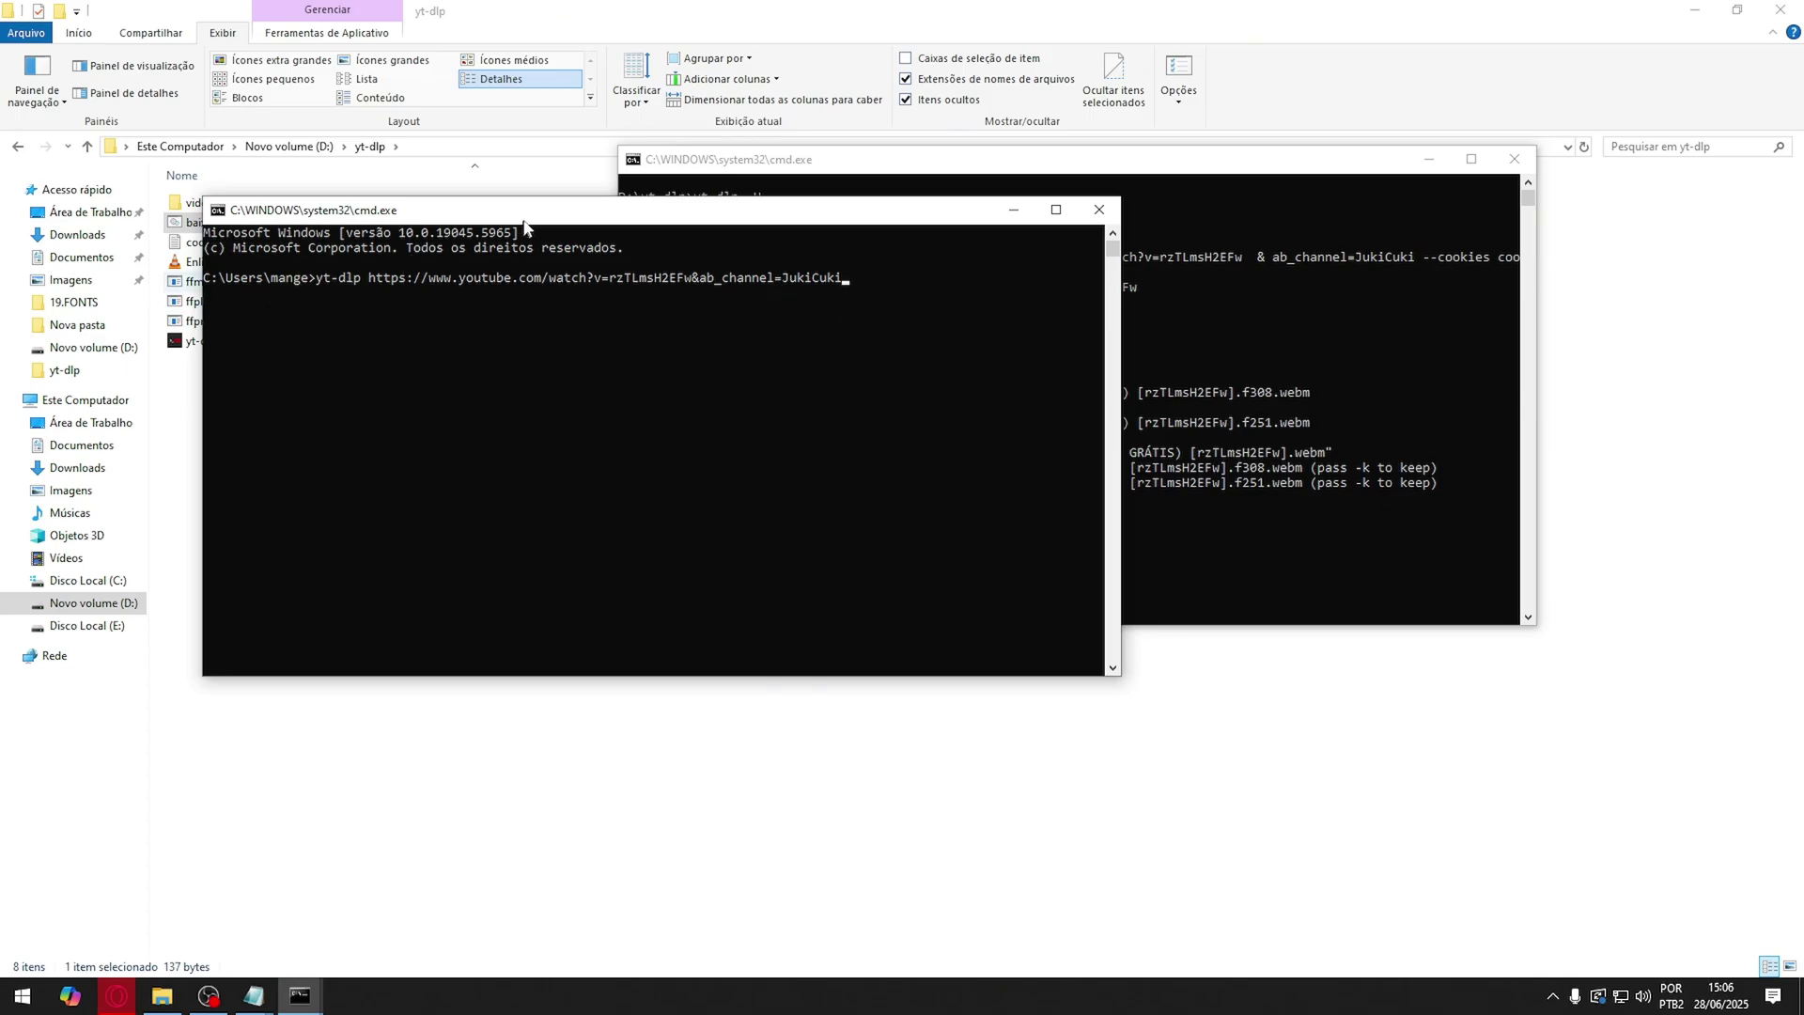
{"action": "left_click_drag", "start_coordinate": [552, 211], "coordinate": [671, 302]}
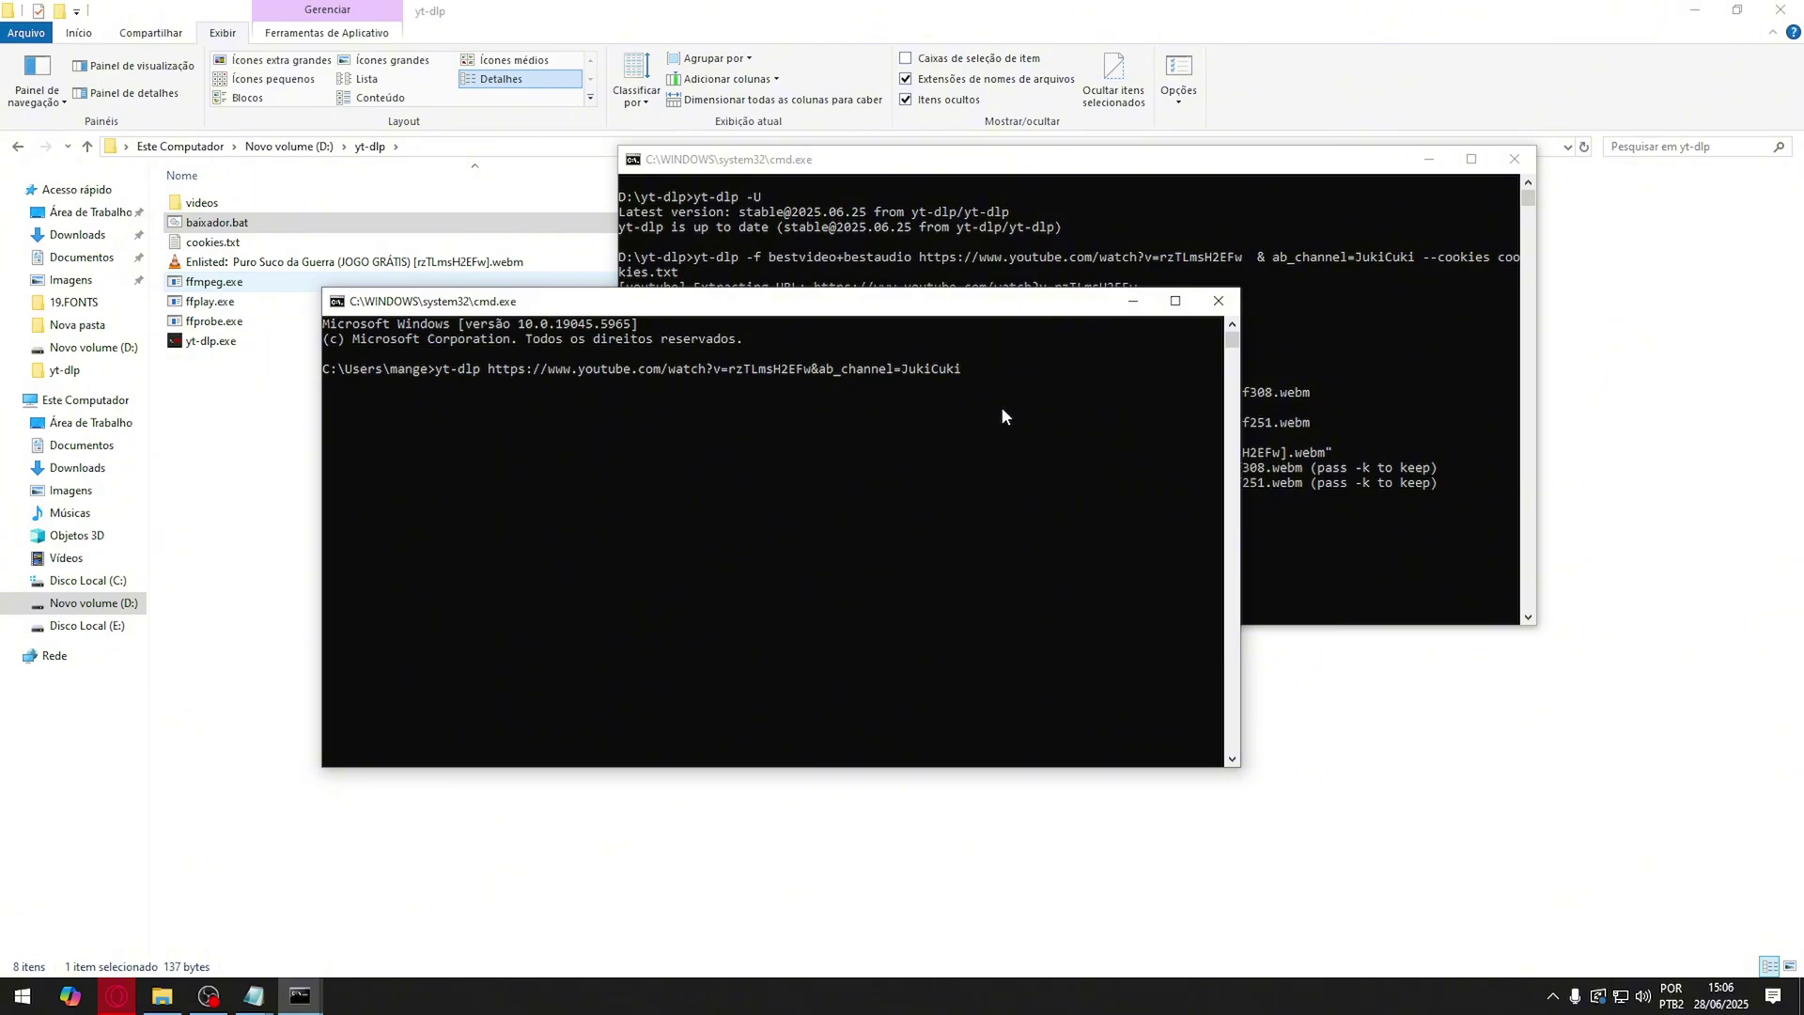
{"action": "left_click", "coordinate": [1231, 300]}
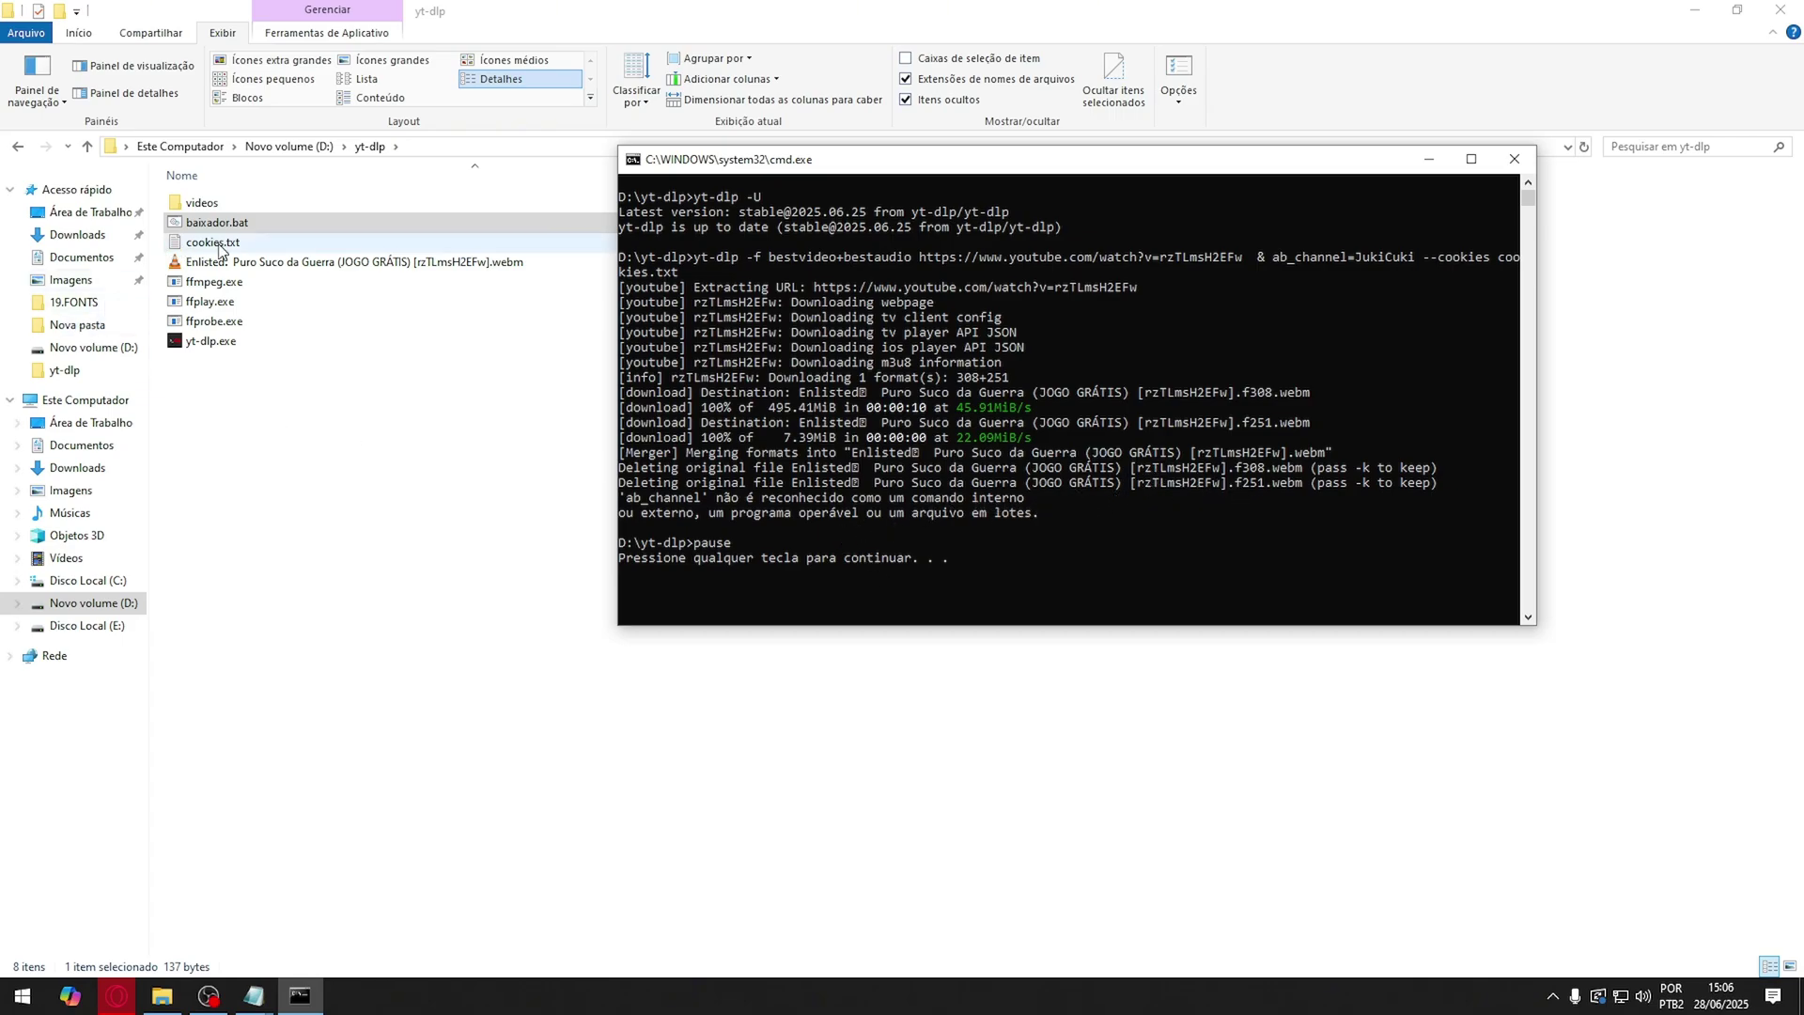
Dismiss the finished download console, play the downloaded Enlisted .webm video in VLC, and skip ahead to about 1:23
{"action": "key", "text": "Return"}
{"action": "mouse_move", "coordinate": [260, 271]}
{"action": "left_mouse_down"}
{"action": "mouse_move", "coordinate": [240, 201]}
{"action": "mouse_move", "coordinate": [268, 270]}
{"action": "left_mouse_up"}
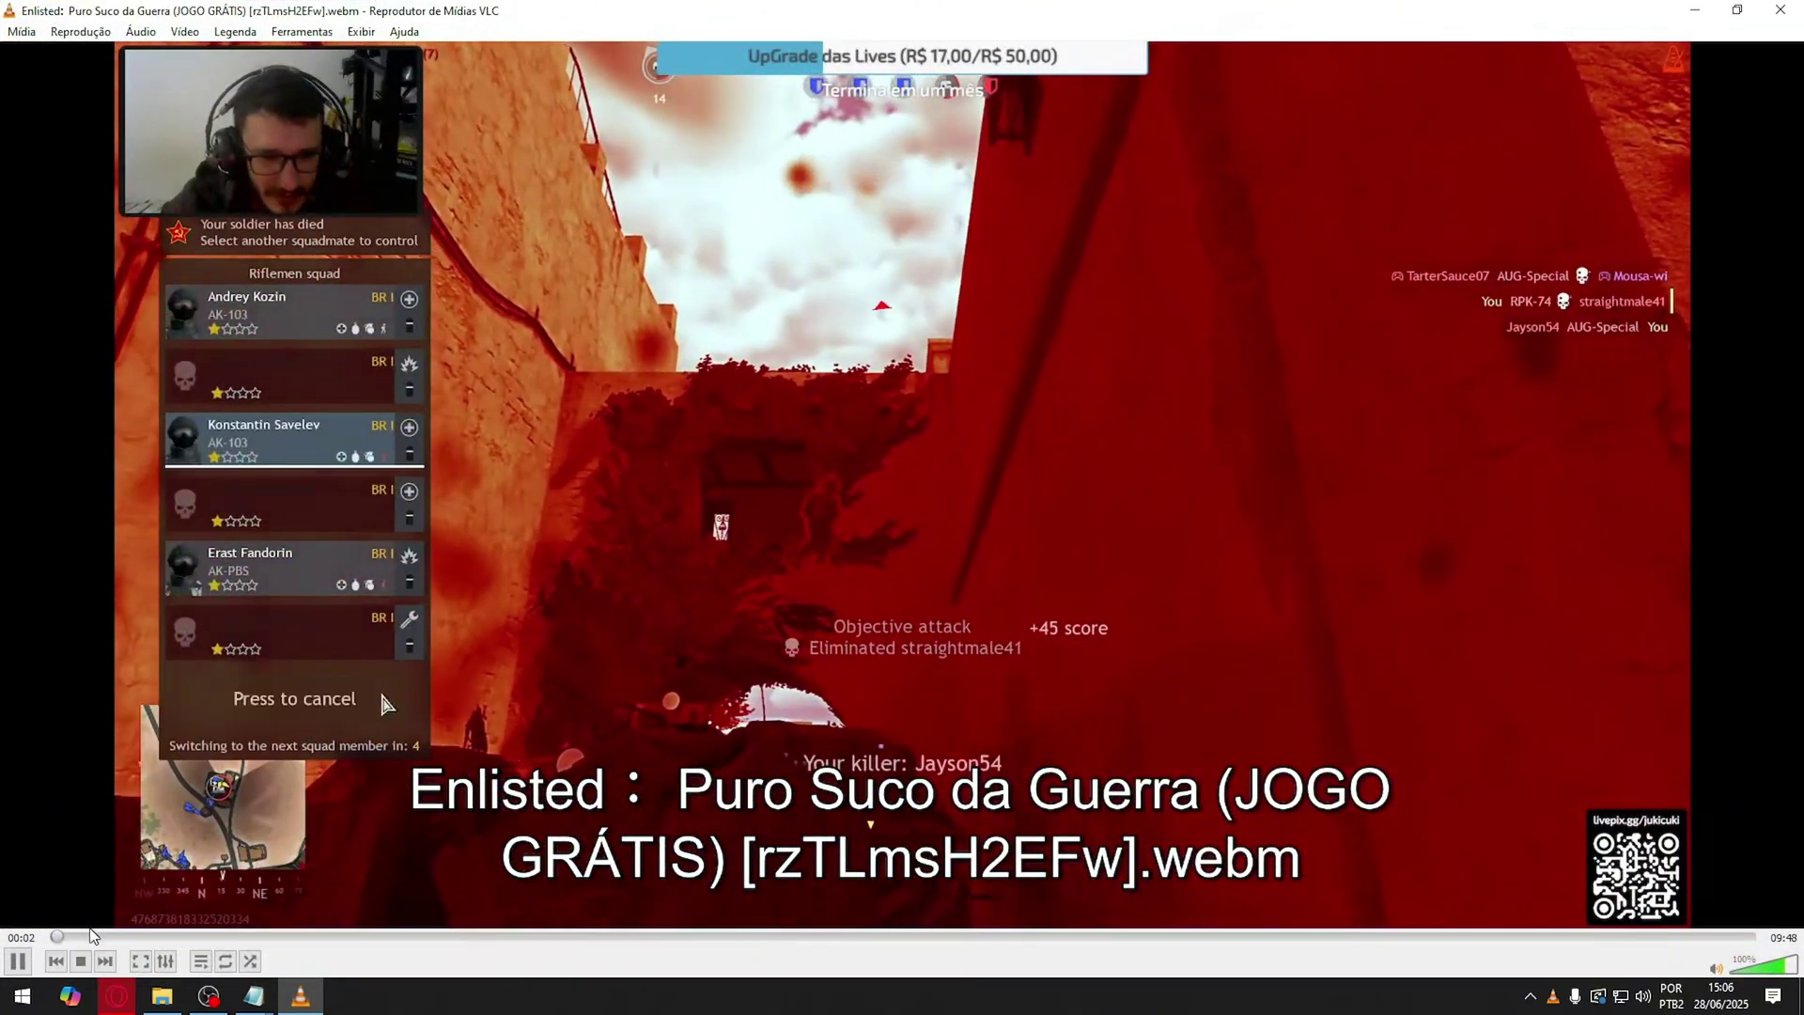
{"action": "key", "text": "Right"}
{"action": "key", "text": "Right"}
{"action": "key", "text": "Right"}
{"action": "key", "text": "Right"}
{"action": "key", "text": "Right"}
{"action": "key", "text": "Right"}
{"action": "key", "text": "Right"}
{"action": "key", "text": "Right"}
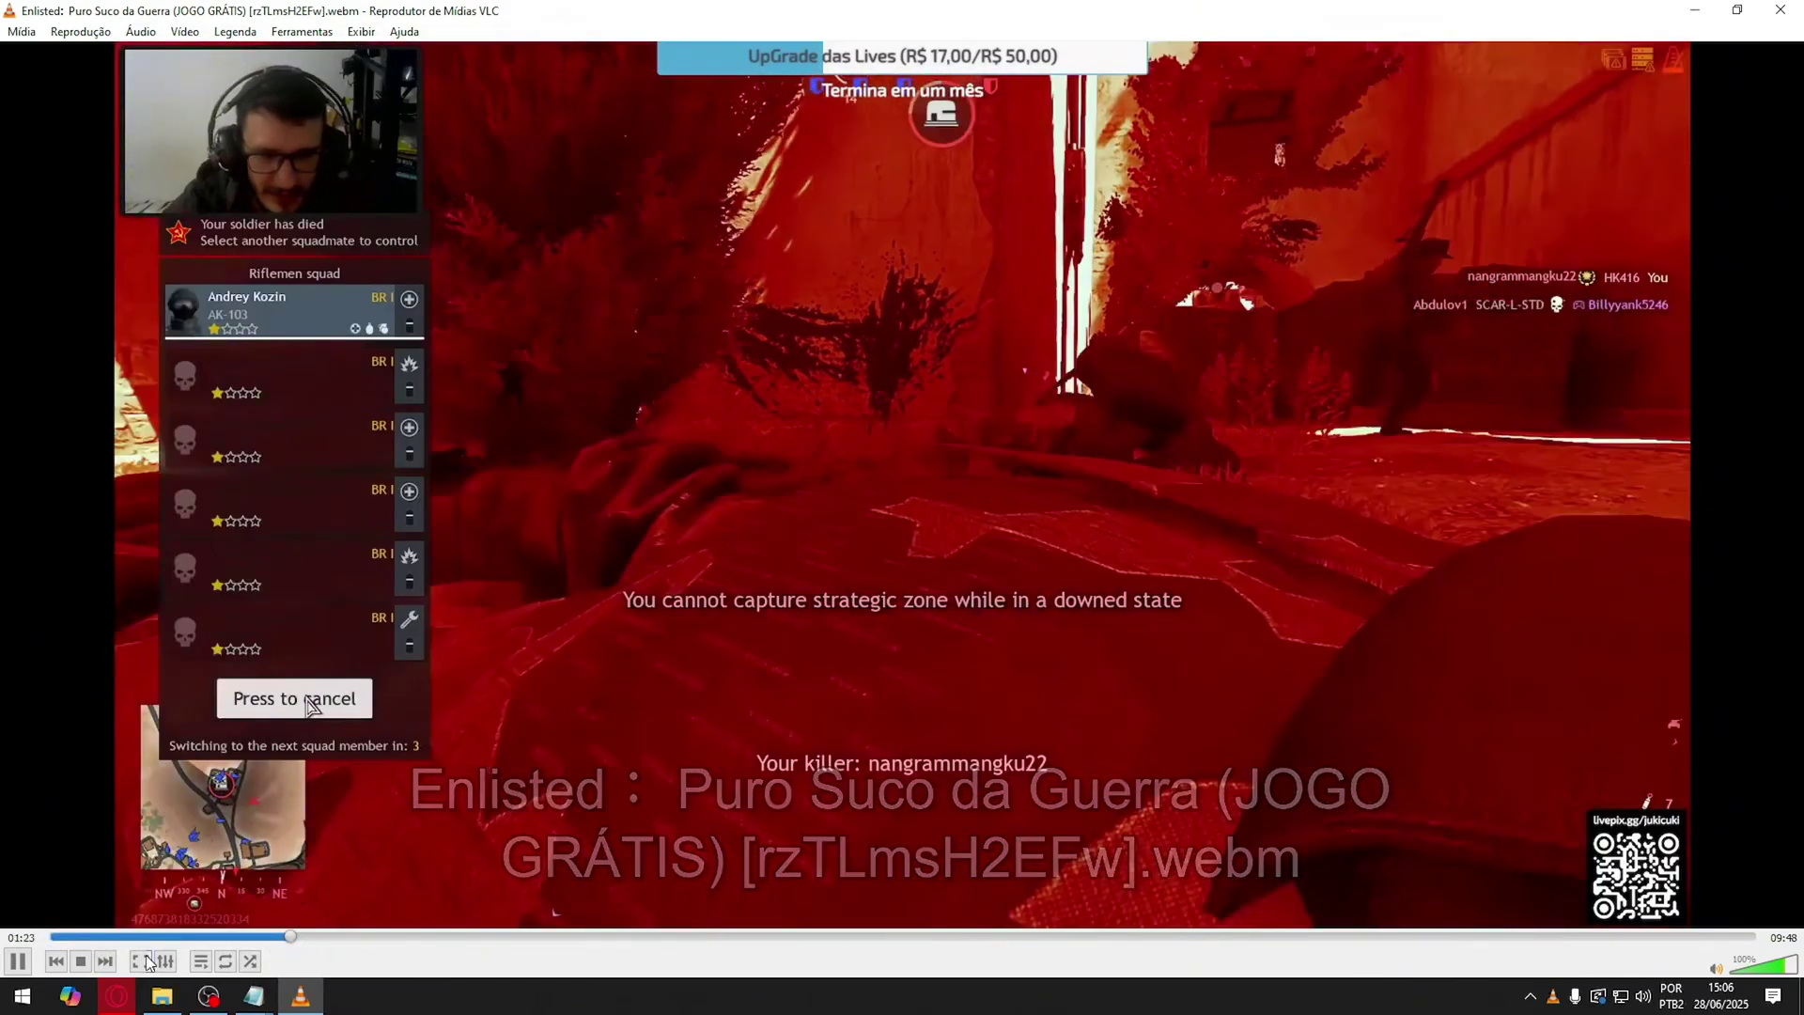
Close the video player and move the downloaded Enlisted .webm file into the videos folder
{"action": "key", "text": "alt+F4"}
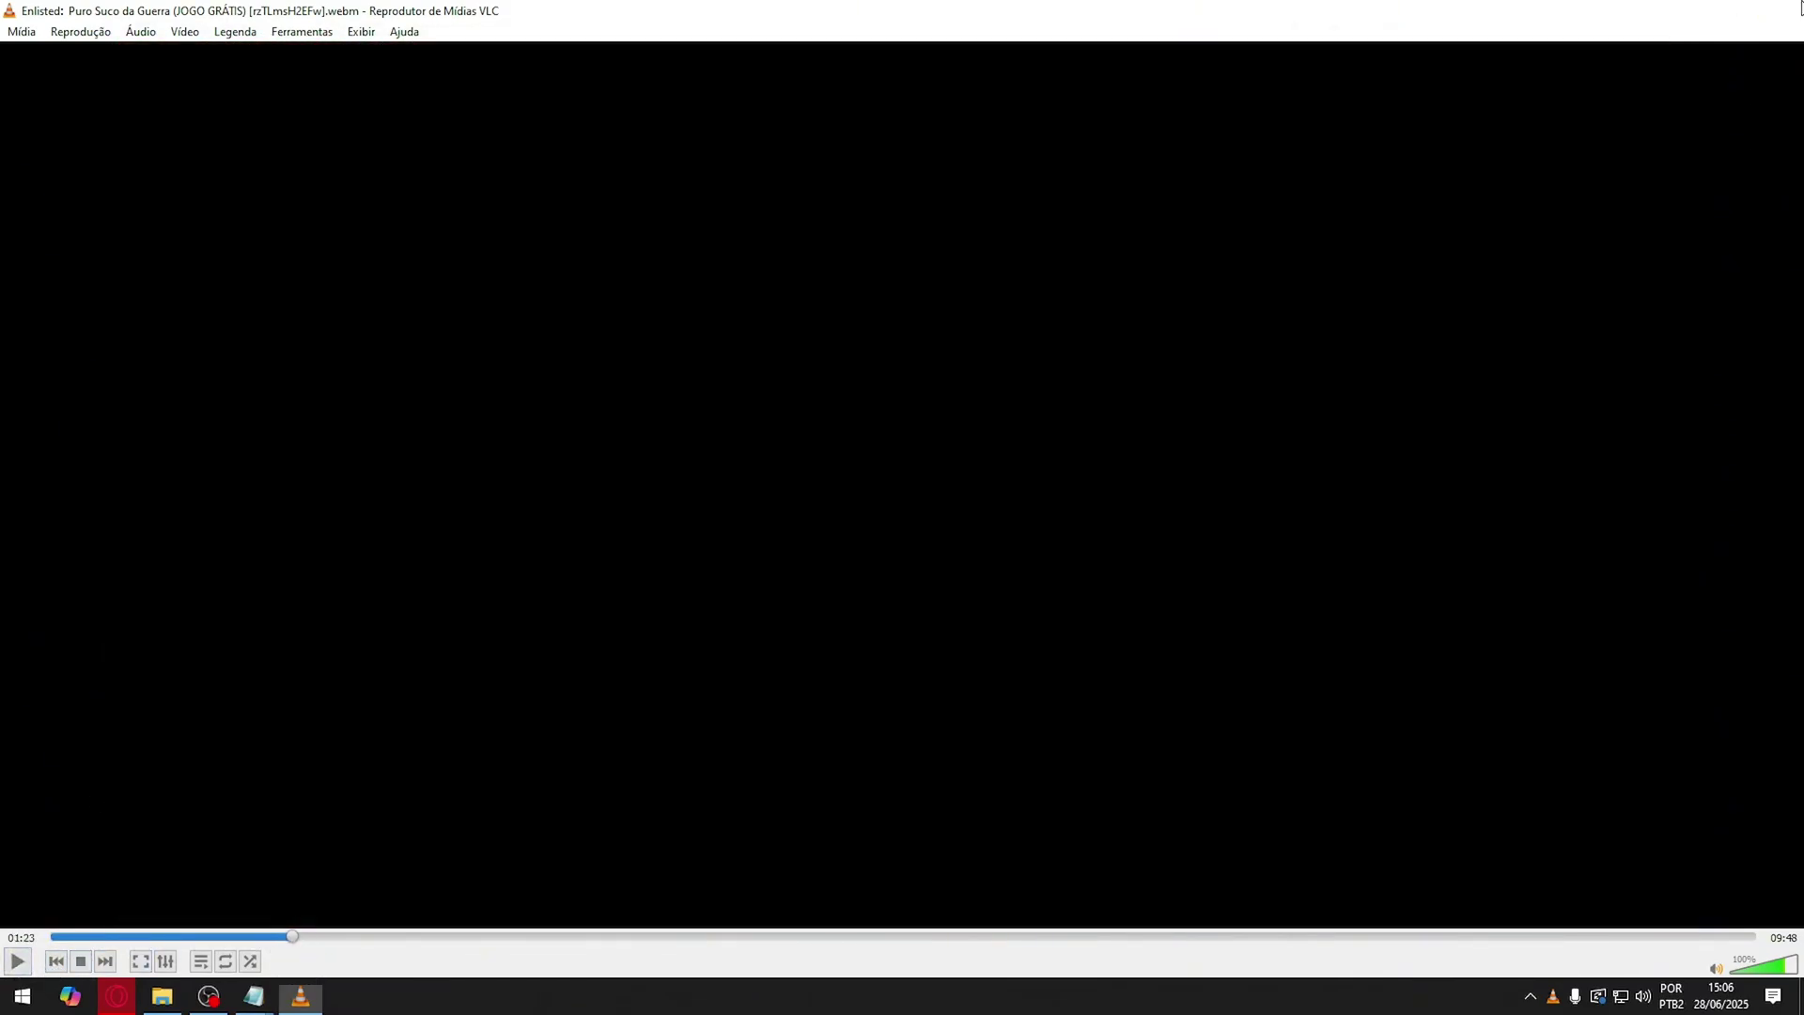
{"action": "left_click_drag", "start_coordinate": [226, 262], "coordinate": [217, 202]}
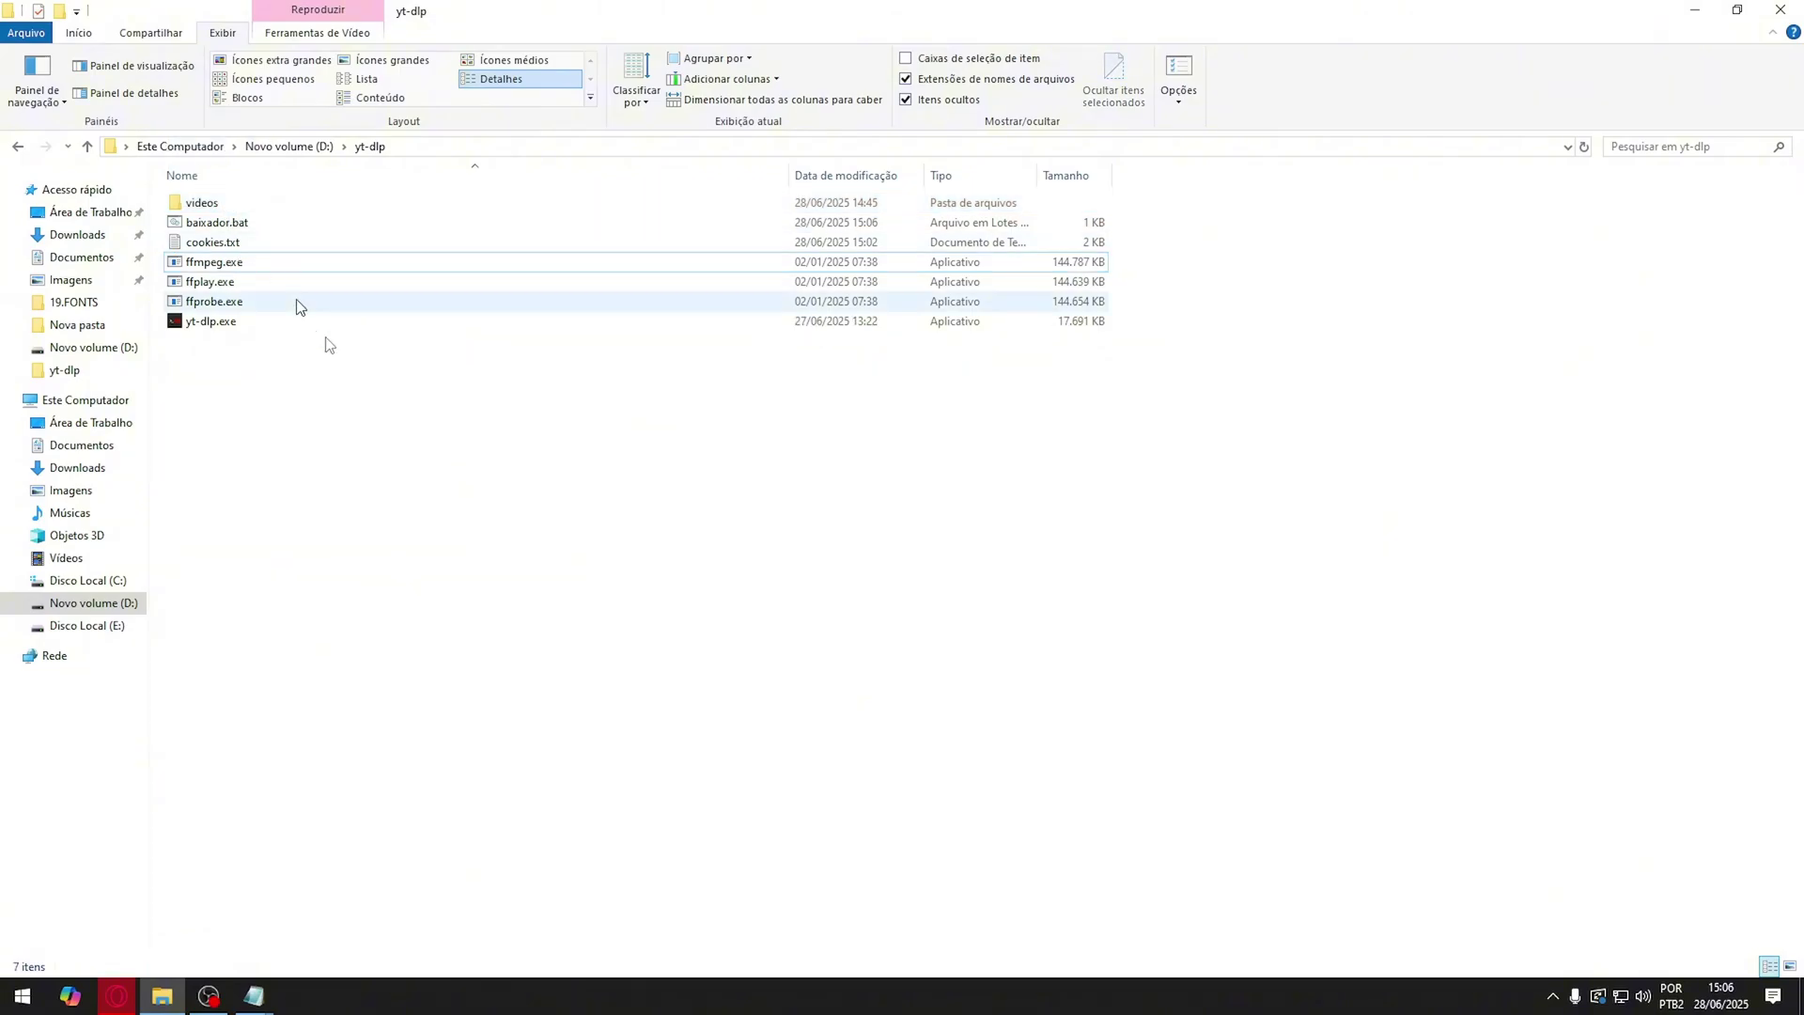
{"action": "left_click", "coordinate": [254, 996]}
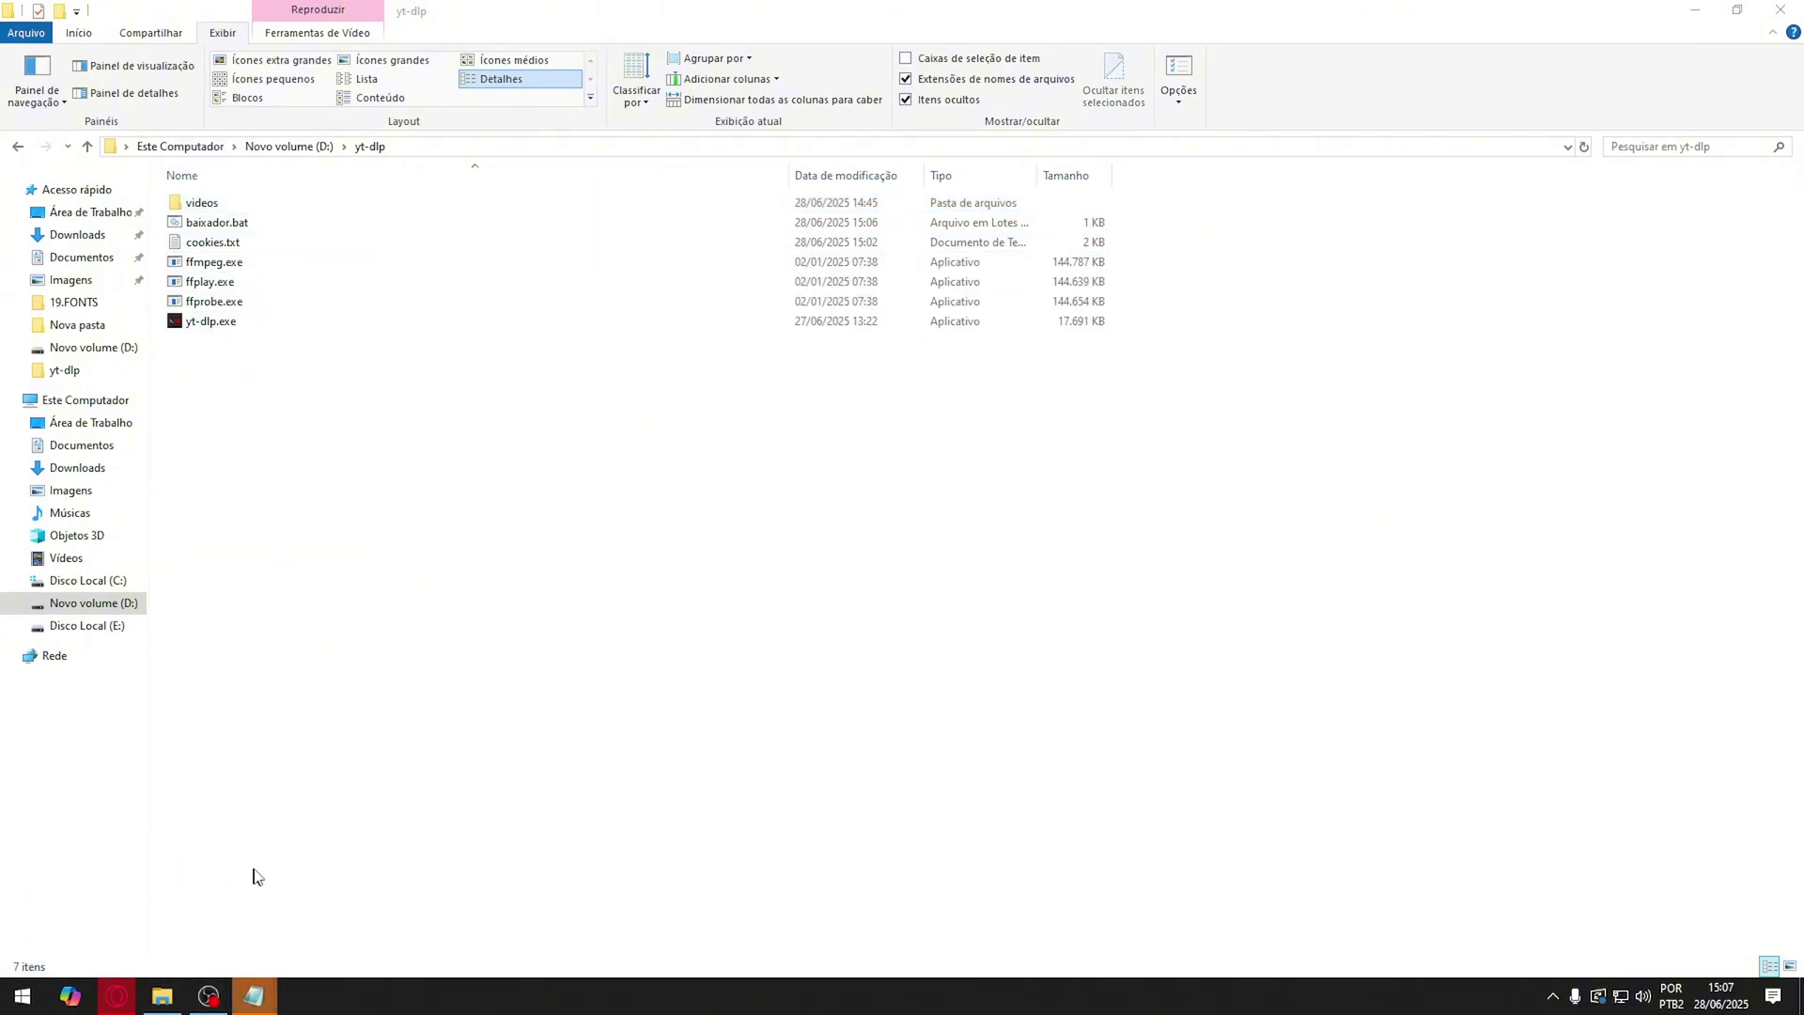
{"action": "mouse_move", "coordinate": [268, 998]}
{"action": "left_click", "coordinate": [507, 874]}
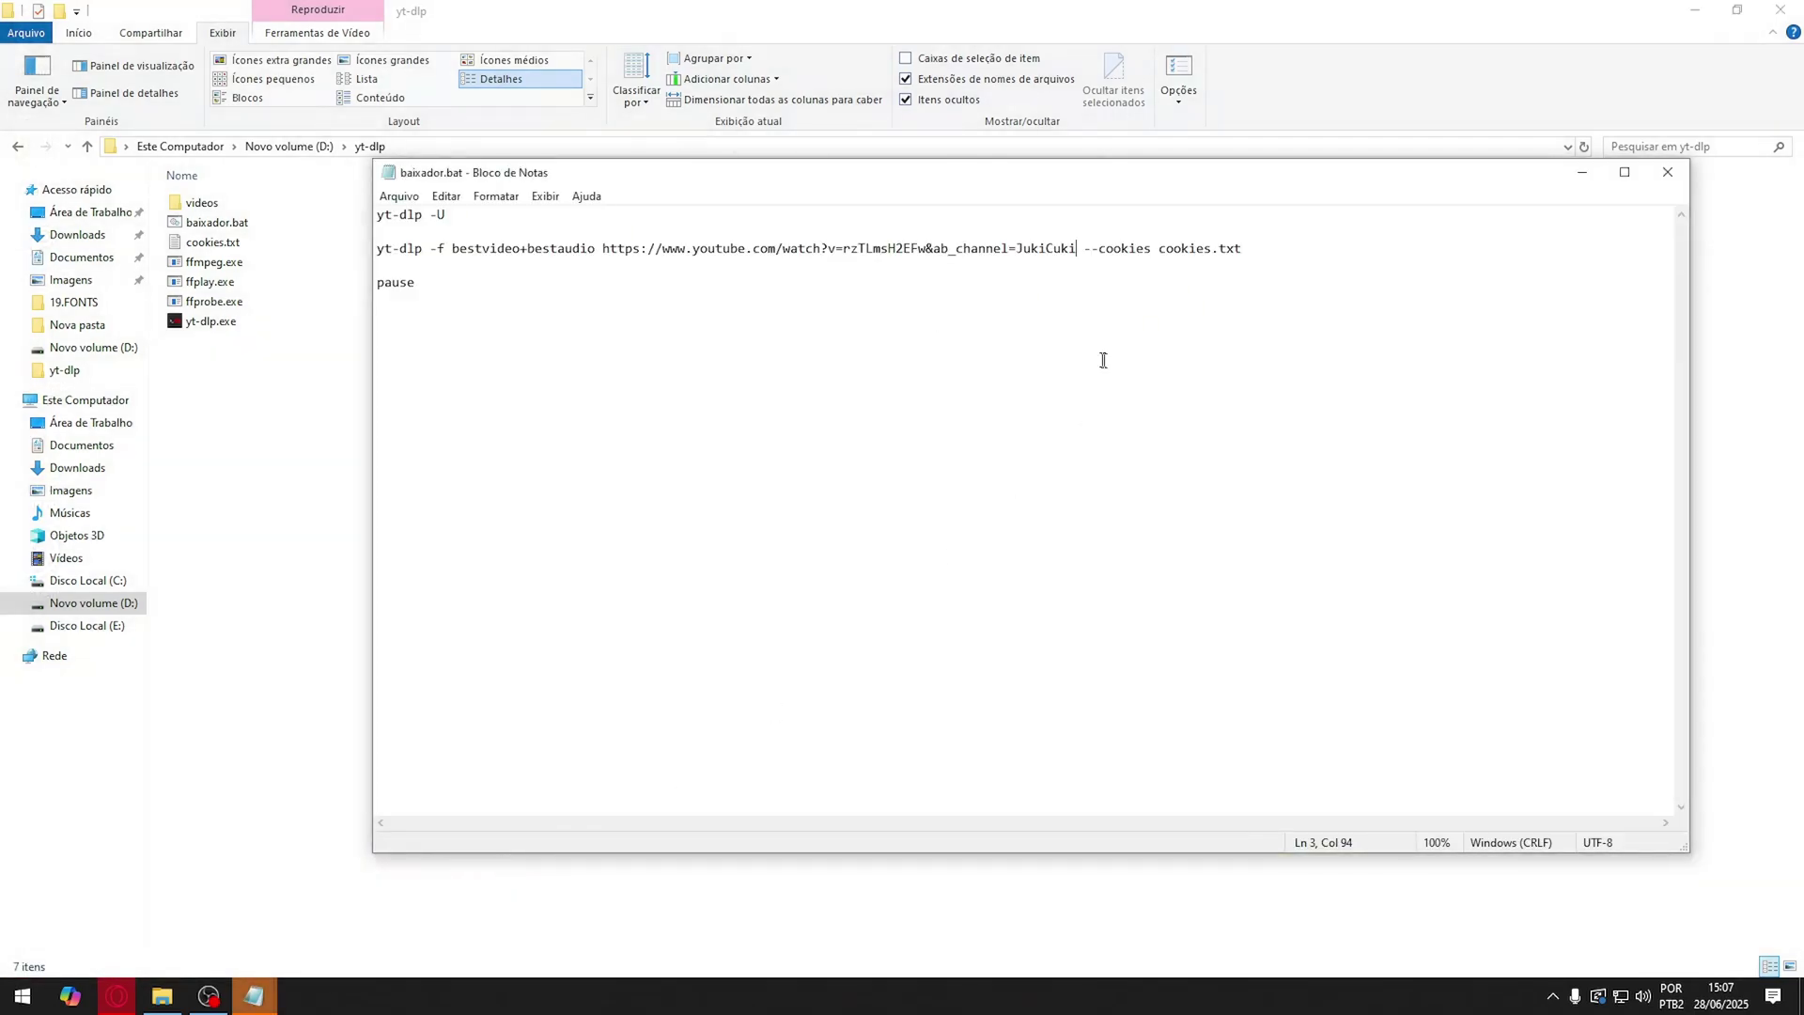
{"action": "left_click_drag", "start_coordinate": [1078, 250], "coordinate": [670, 252]}
{"action": "type", "text": "ww.youtube.com/watch?v=rzTLmsH2EFw&ab_channel=JukiCuki"}
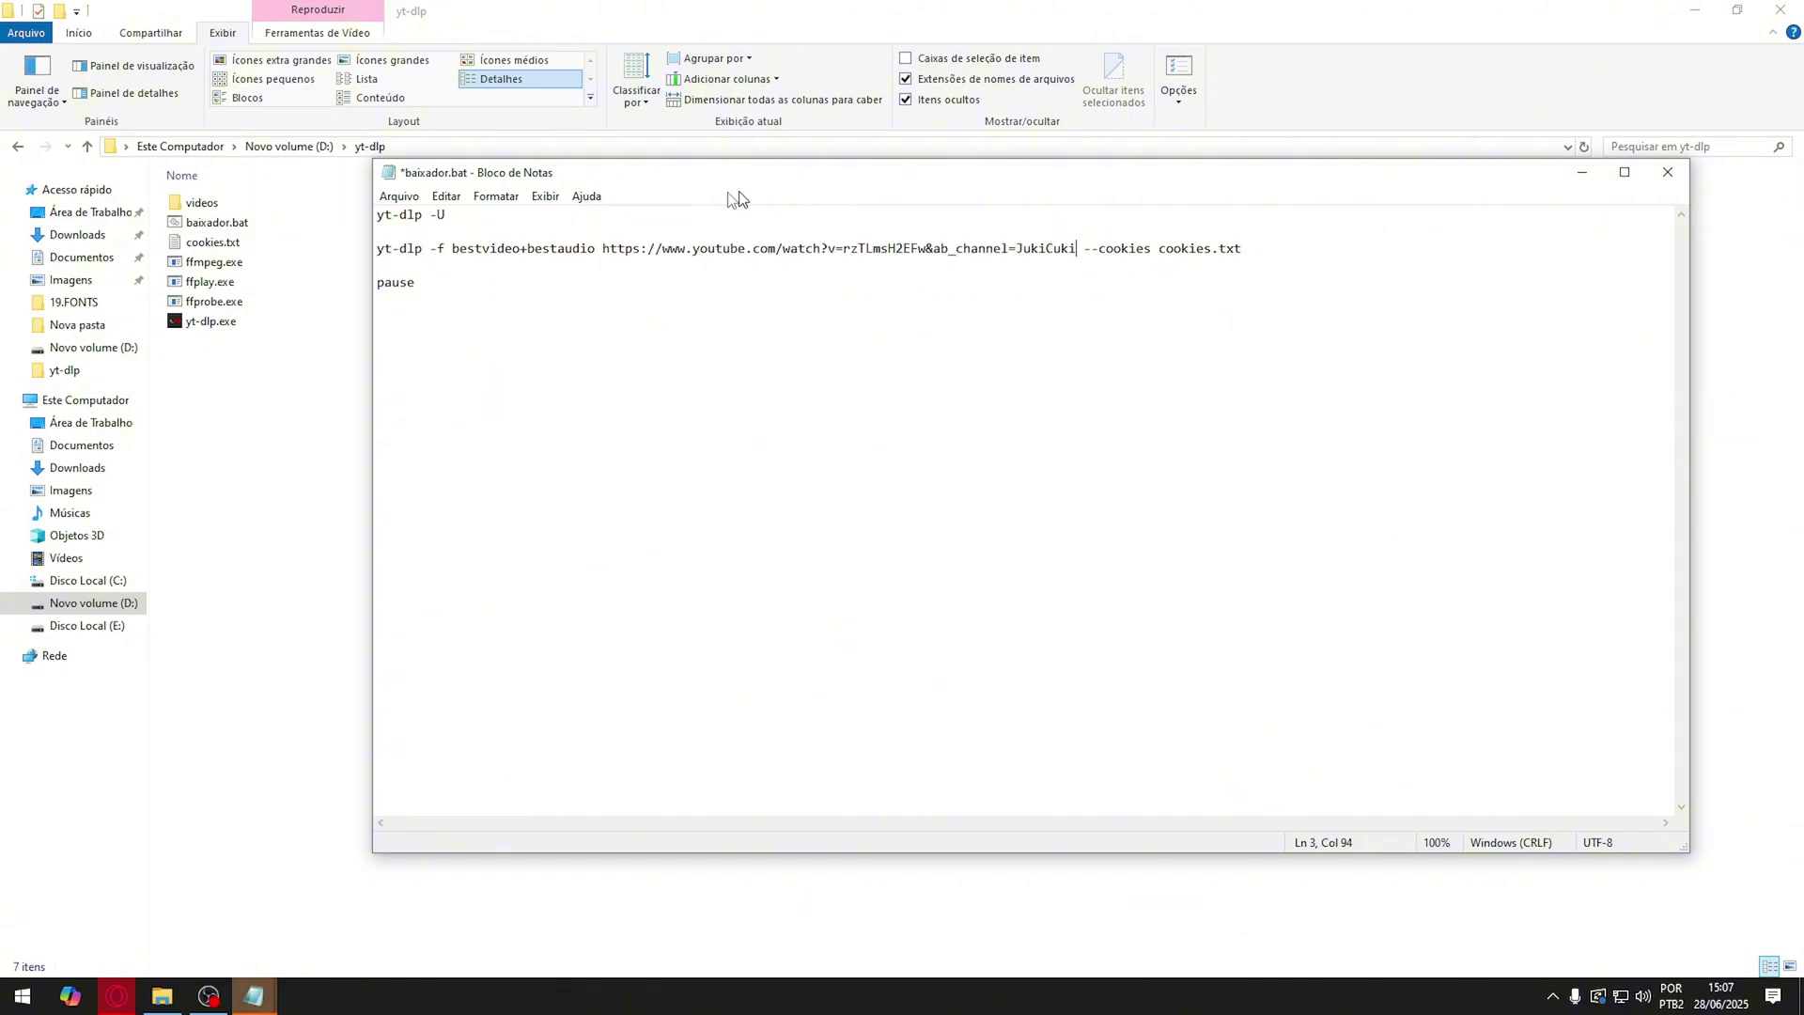
{"action": "left_click", "coordinate": [380, 200]}
{"action": "left_click", "coordinate": [431, 280]}
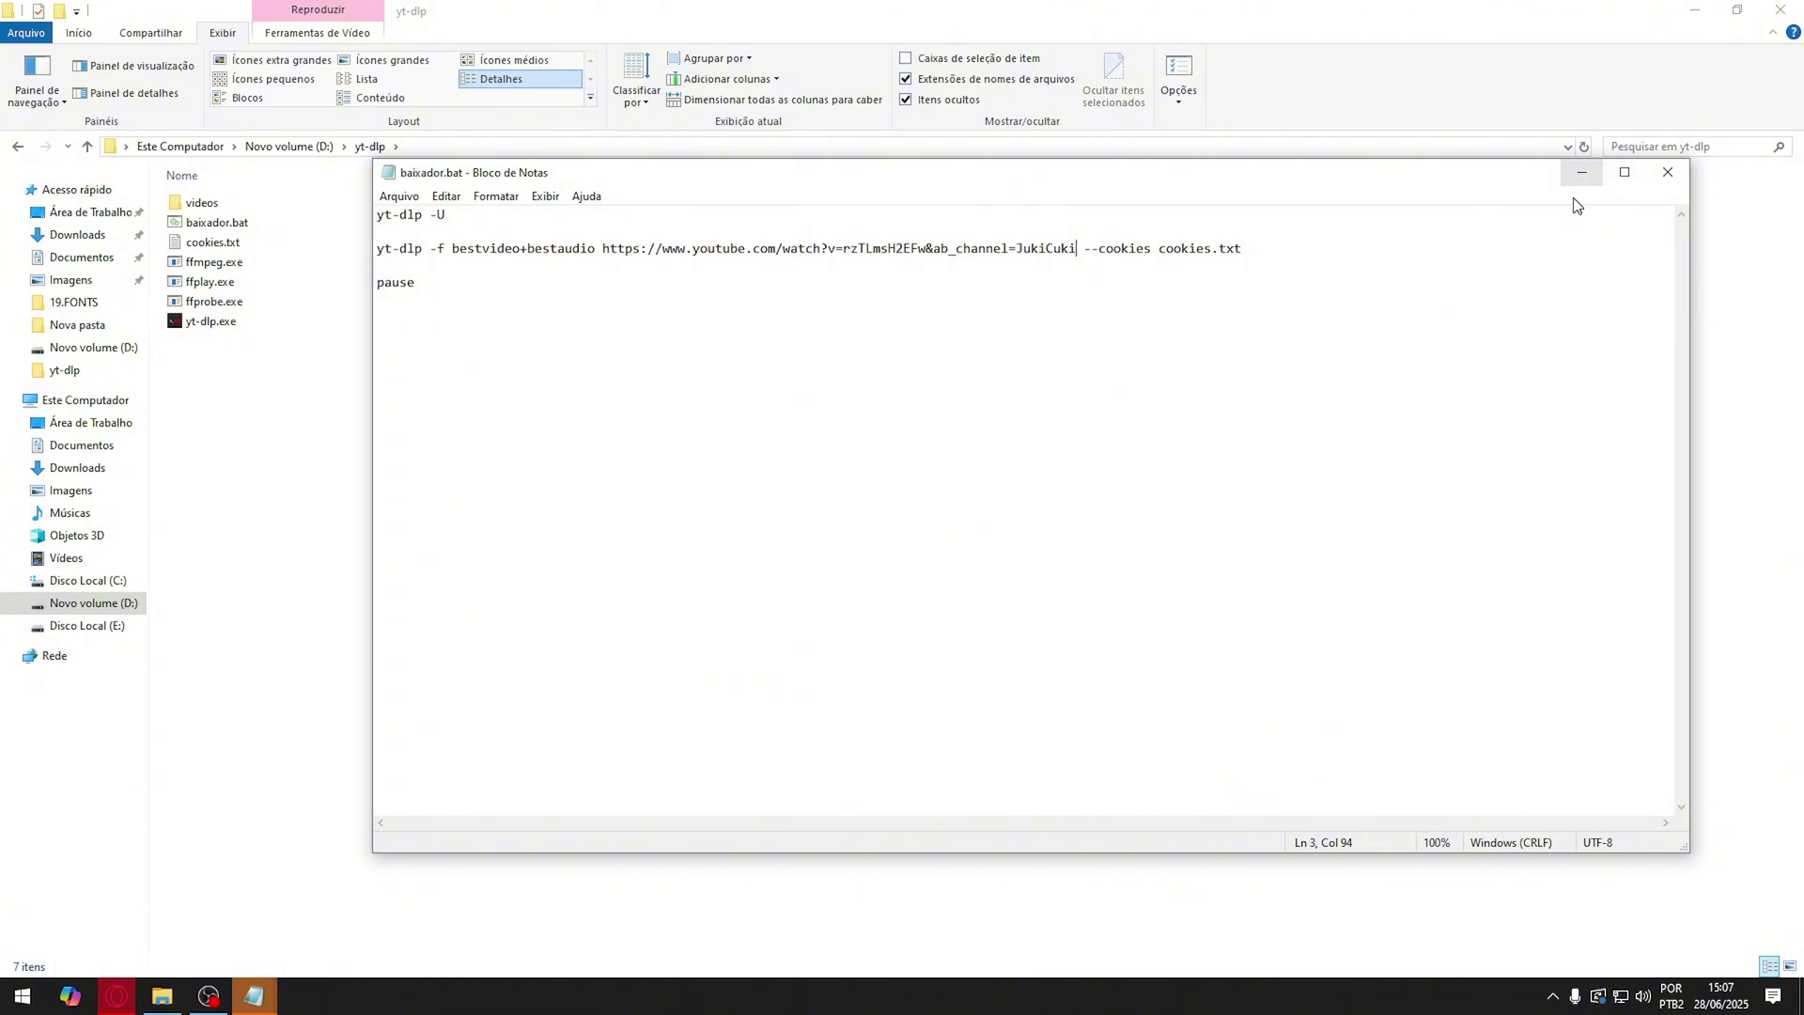
{"action": "left_click", "coordinate": [1586, 173]}
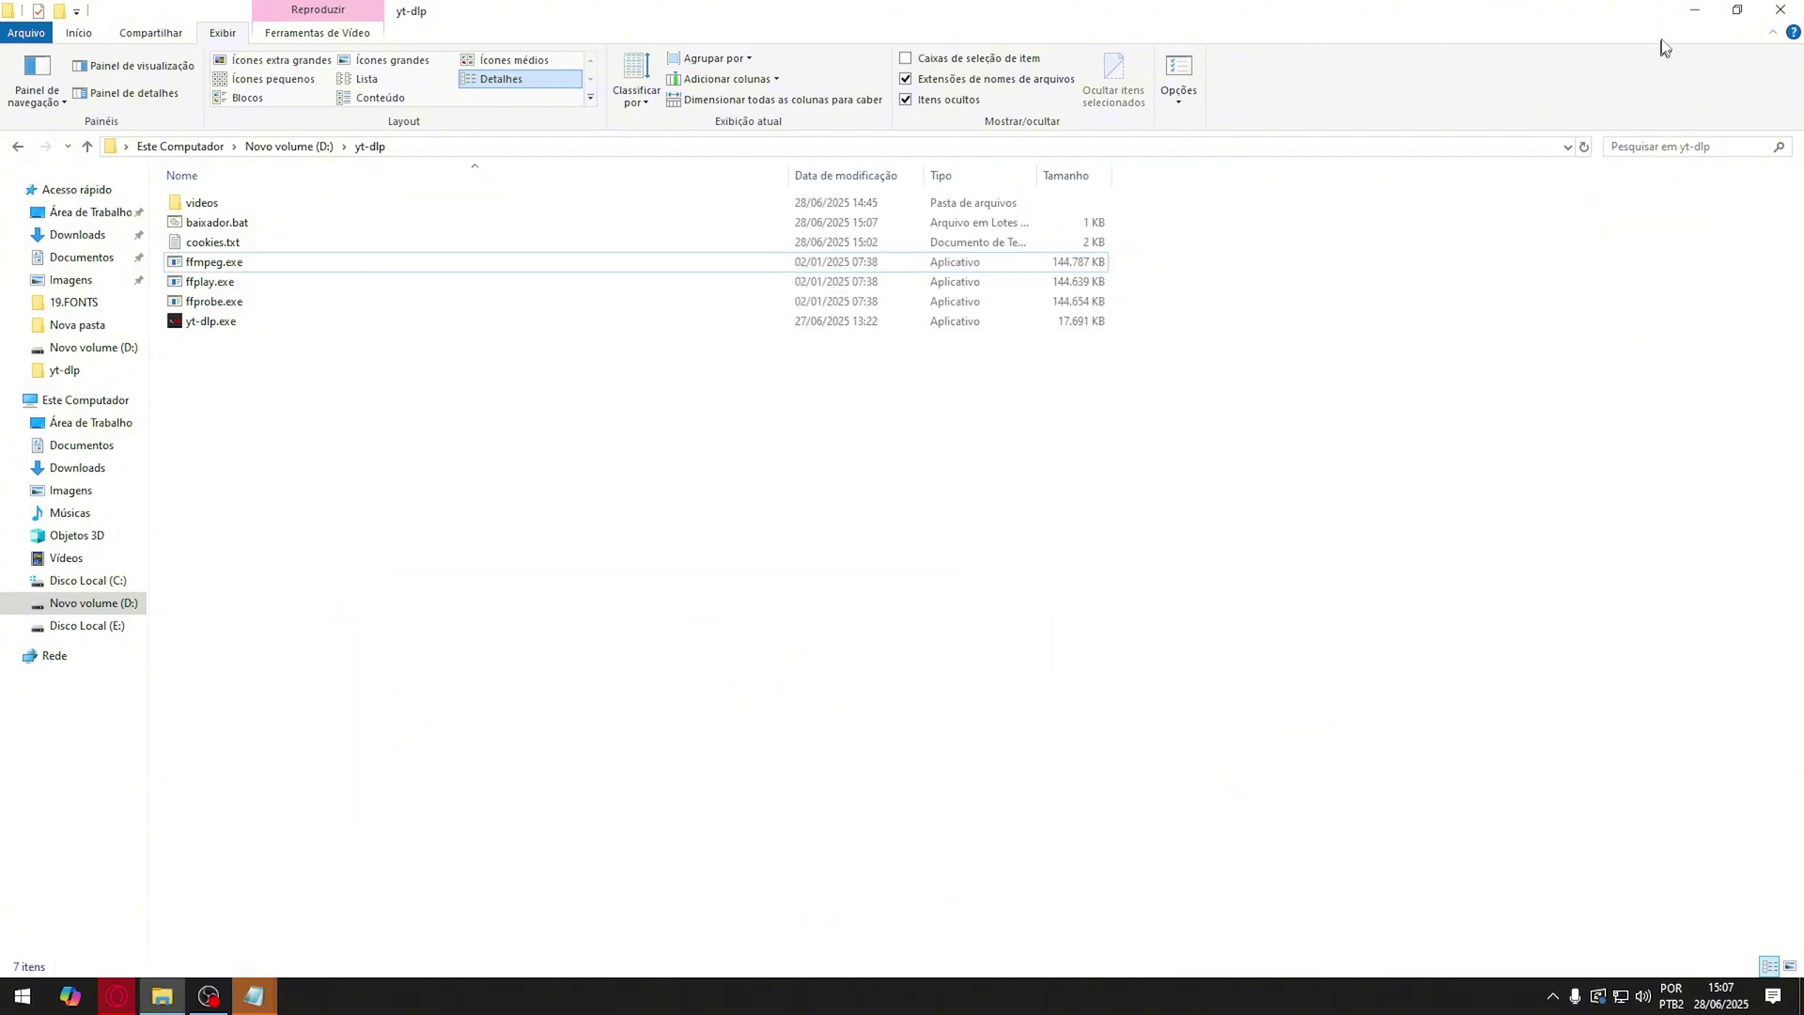
Switch to the browser's yt-dlp GitHub repository page and look through its file list and README contents
{"action": "left_click", "coordinate": [1695, 9]}
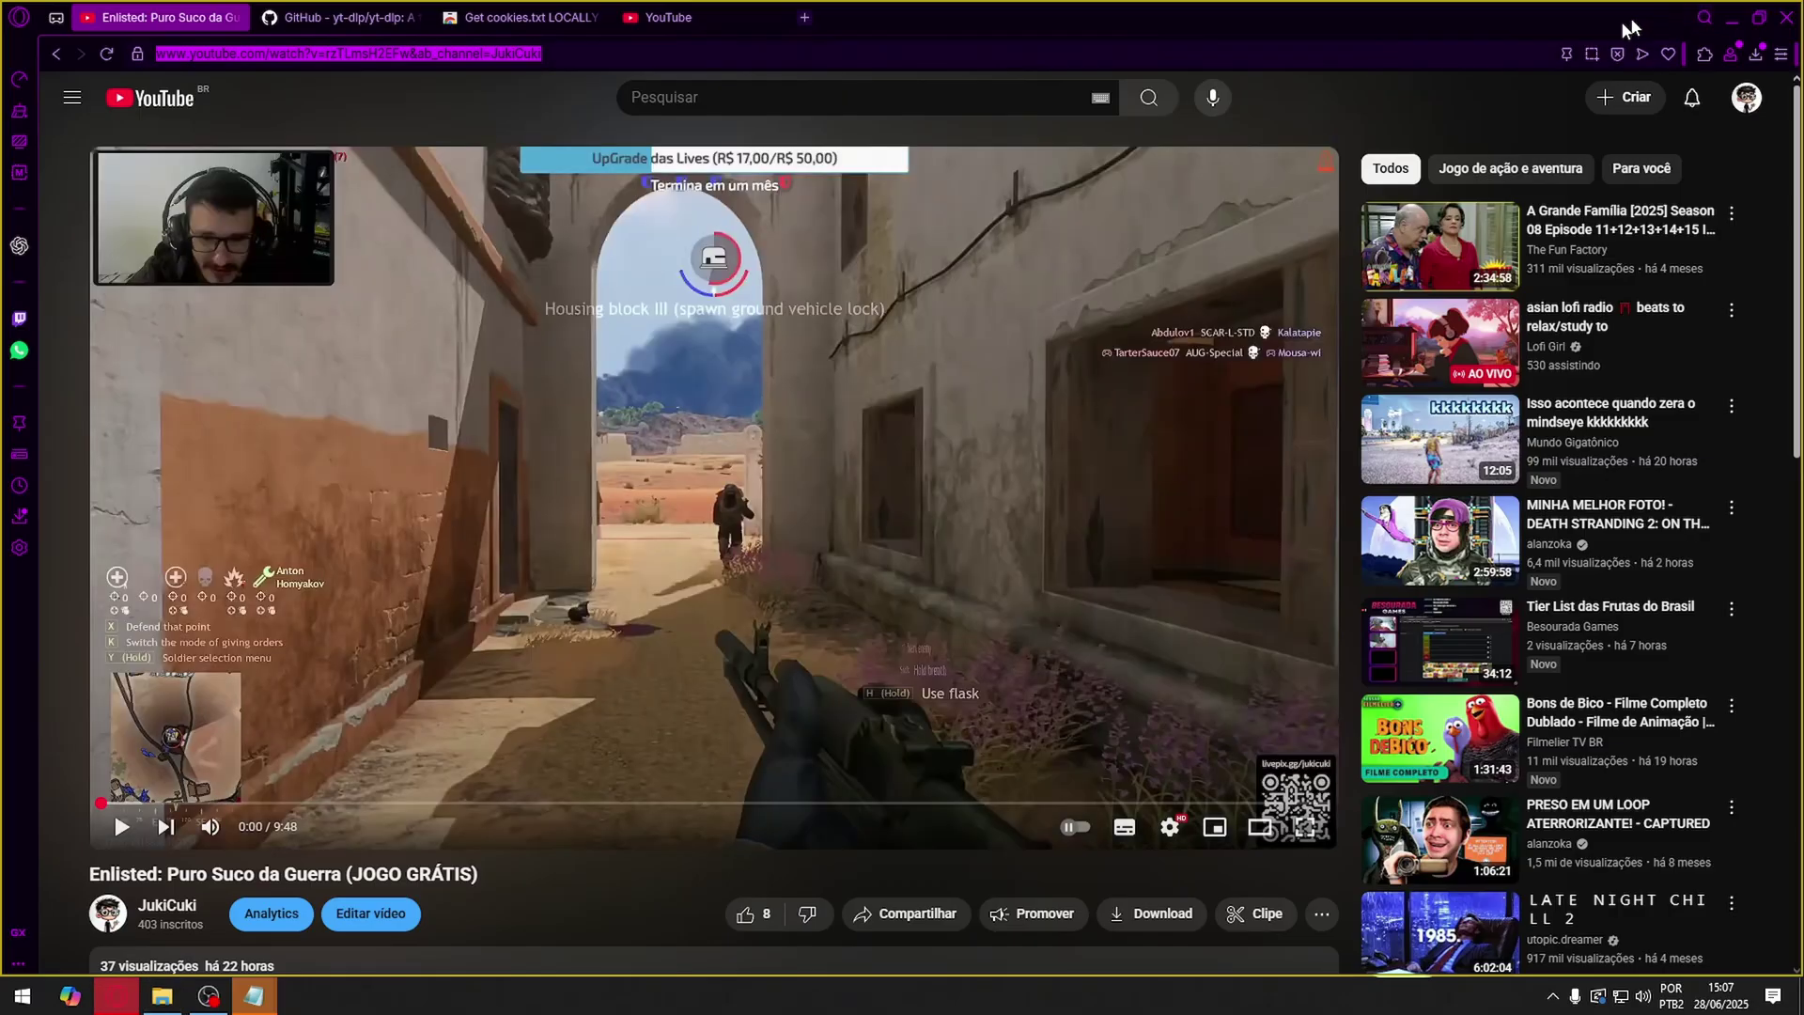
{"action": "left_click", "coordinate": [339, 17]}
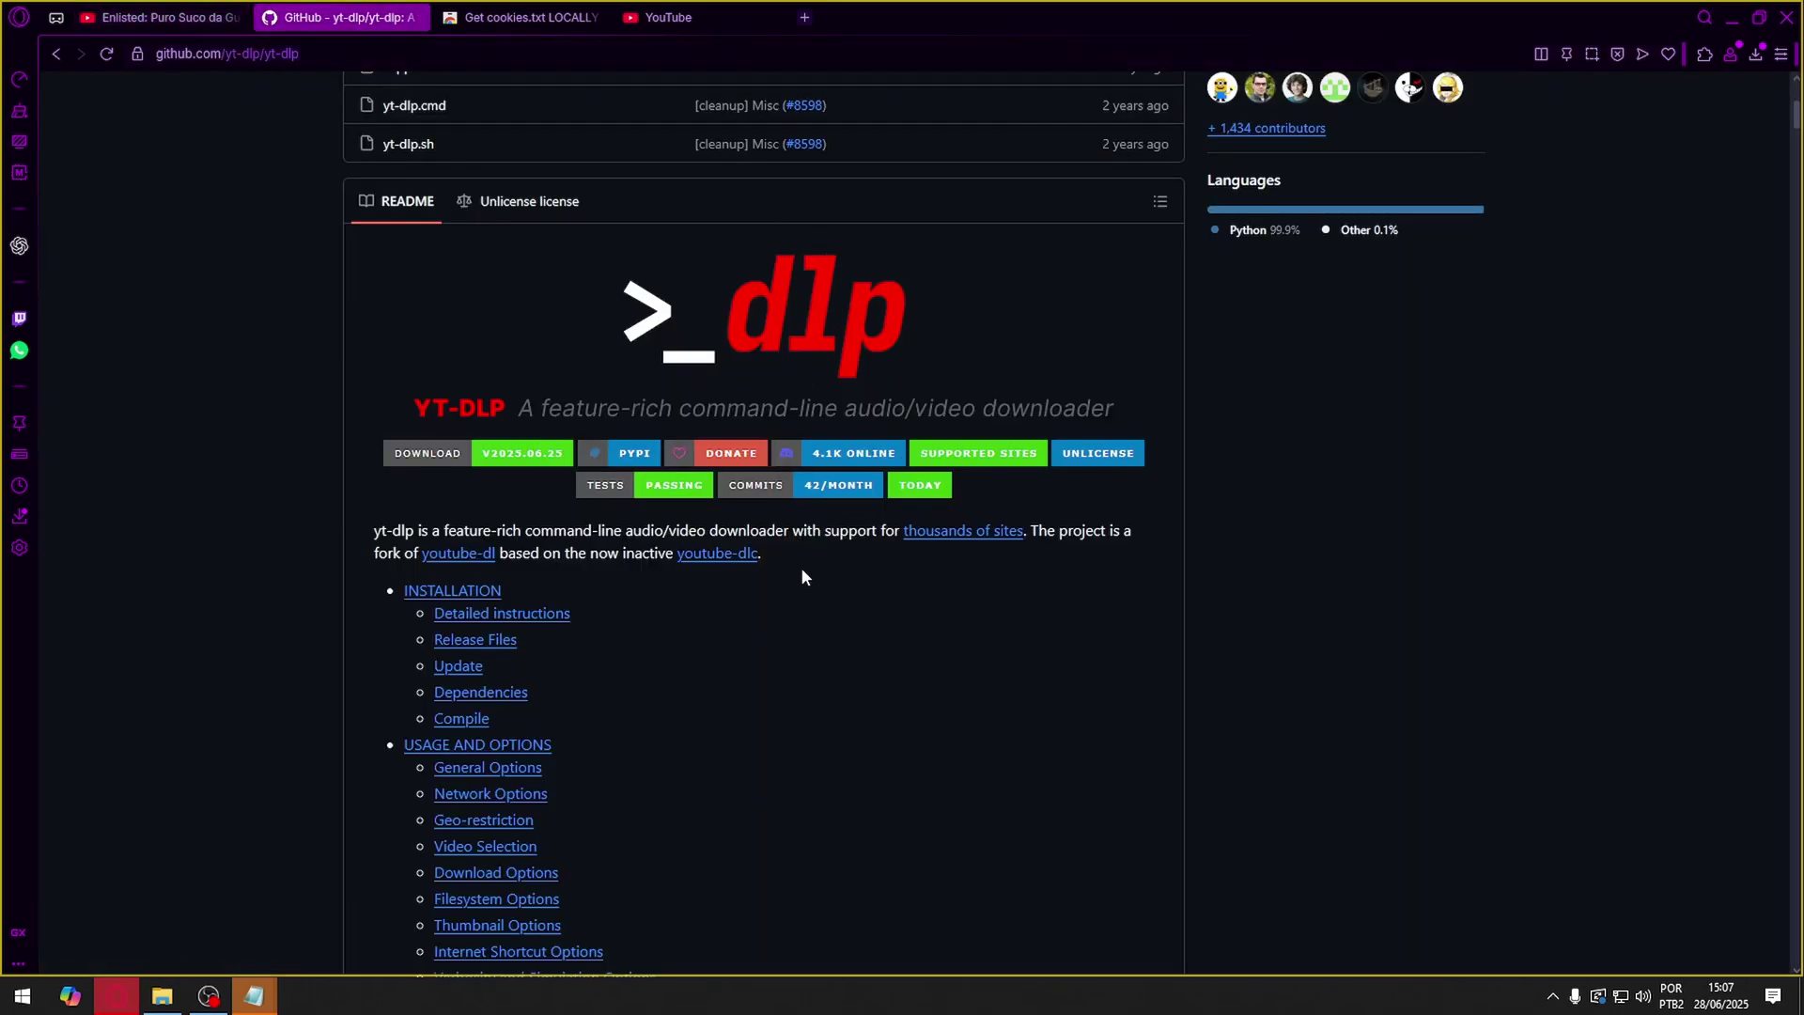
{"action": "scroll", "coordinate": [802, 575], "scroll_direction": "down", "scroll_amount": 2}
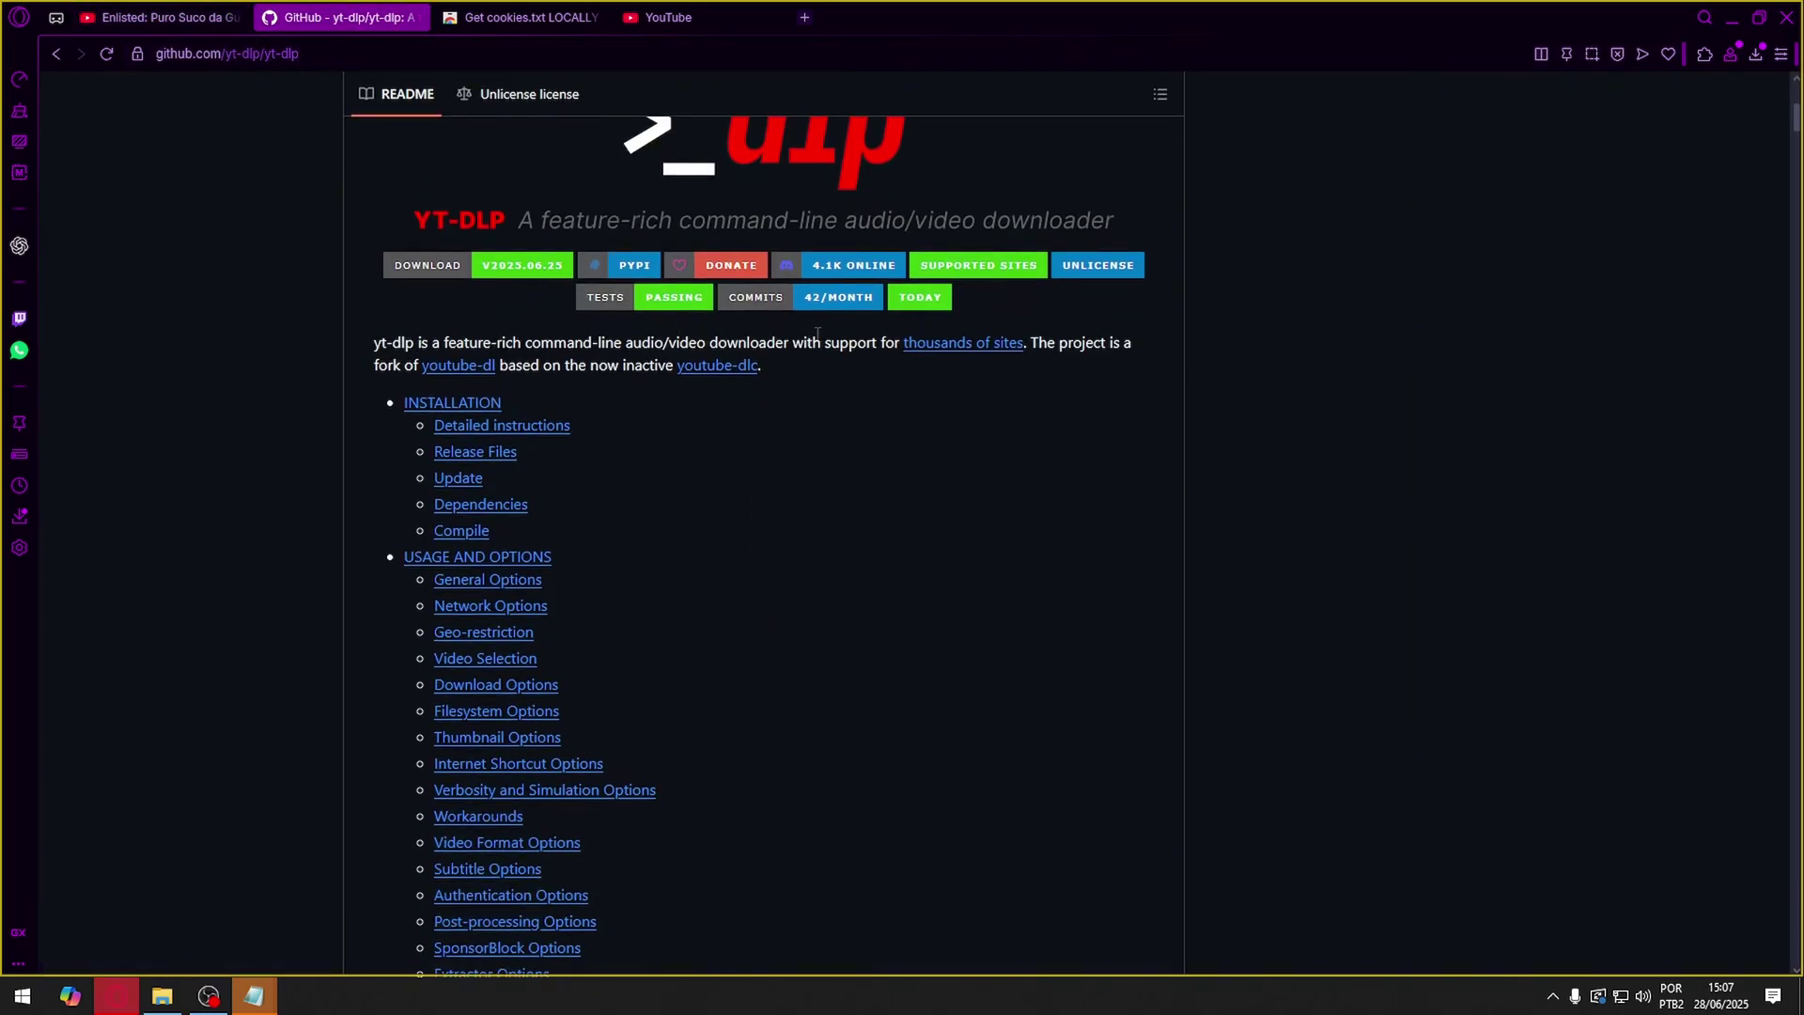
{"action": "scroll", "coordinate": [1128, 567], "scroll_direction": "up", "scroll_amount": 4}
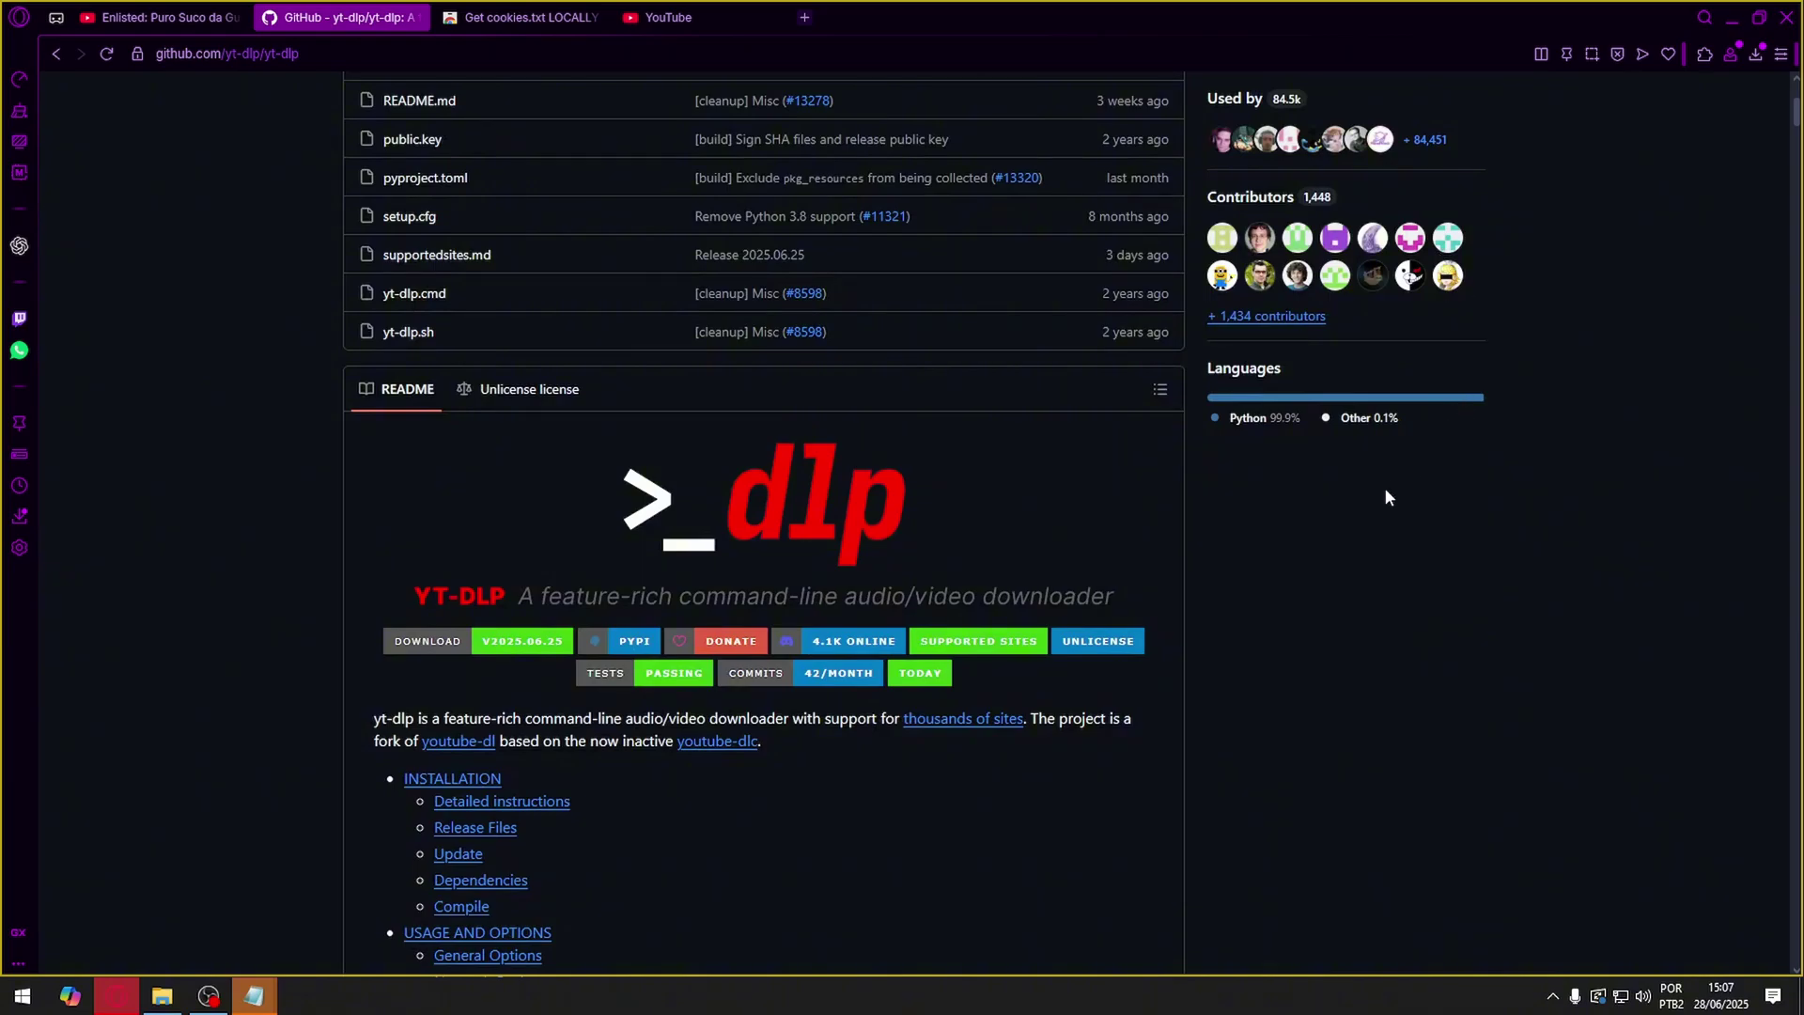
{"action": "scroll", "coordinate": [1386, 492], "scroll_direction": "up", "scroll_amount": 10}
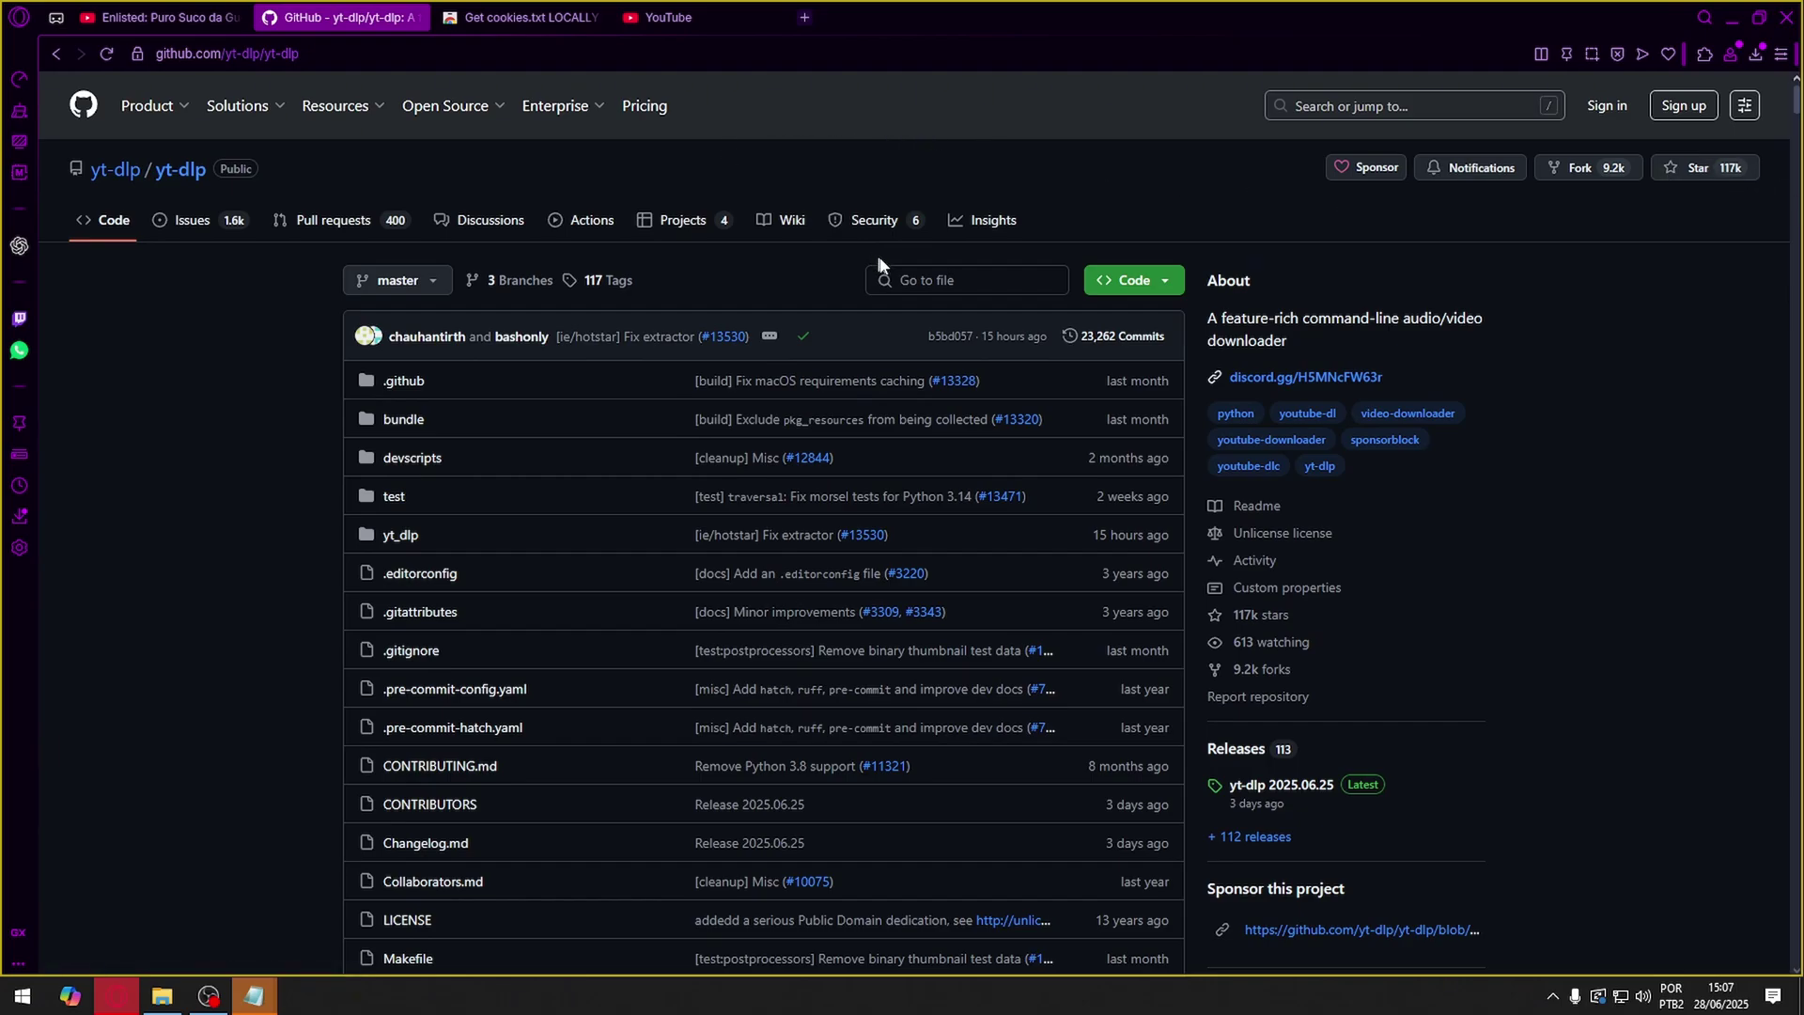
{"action": "scroll", "coordinate": [949, 310], "scroll_direction": "down", "scroll_amount": 4}
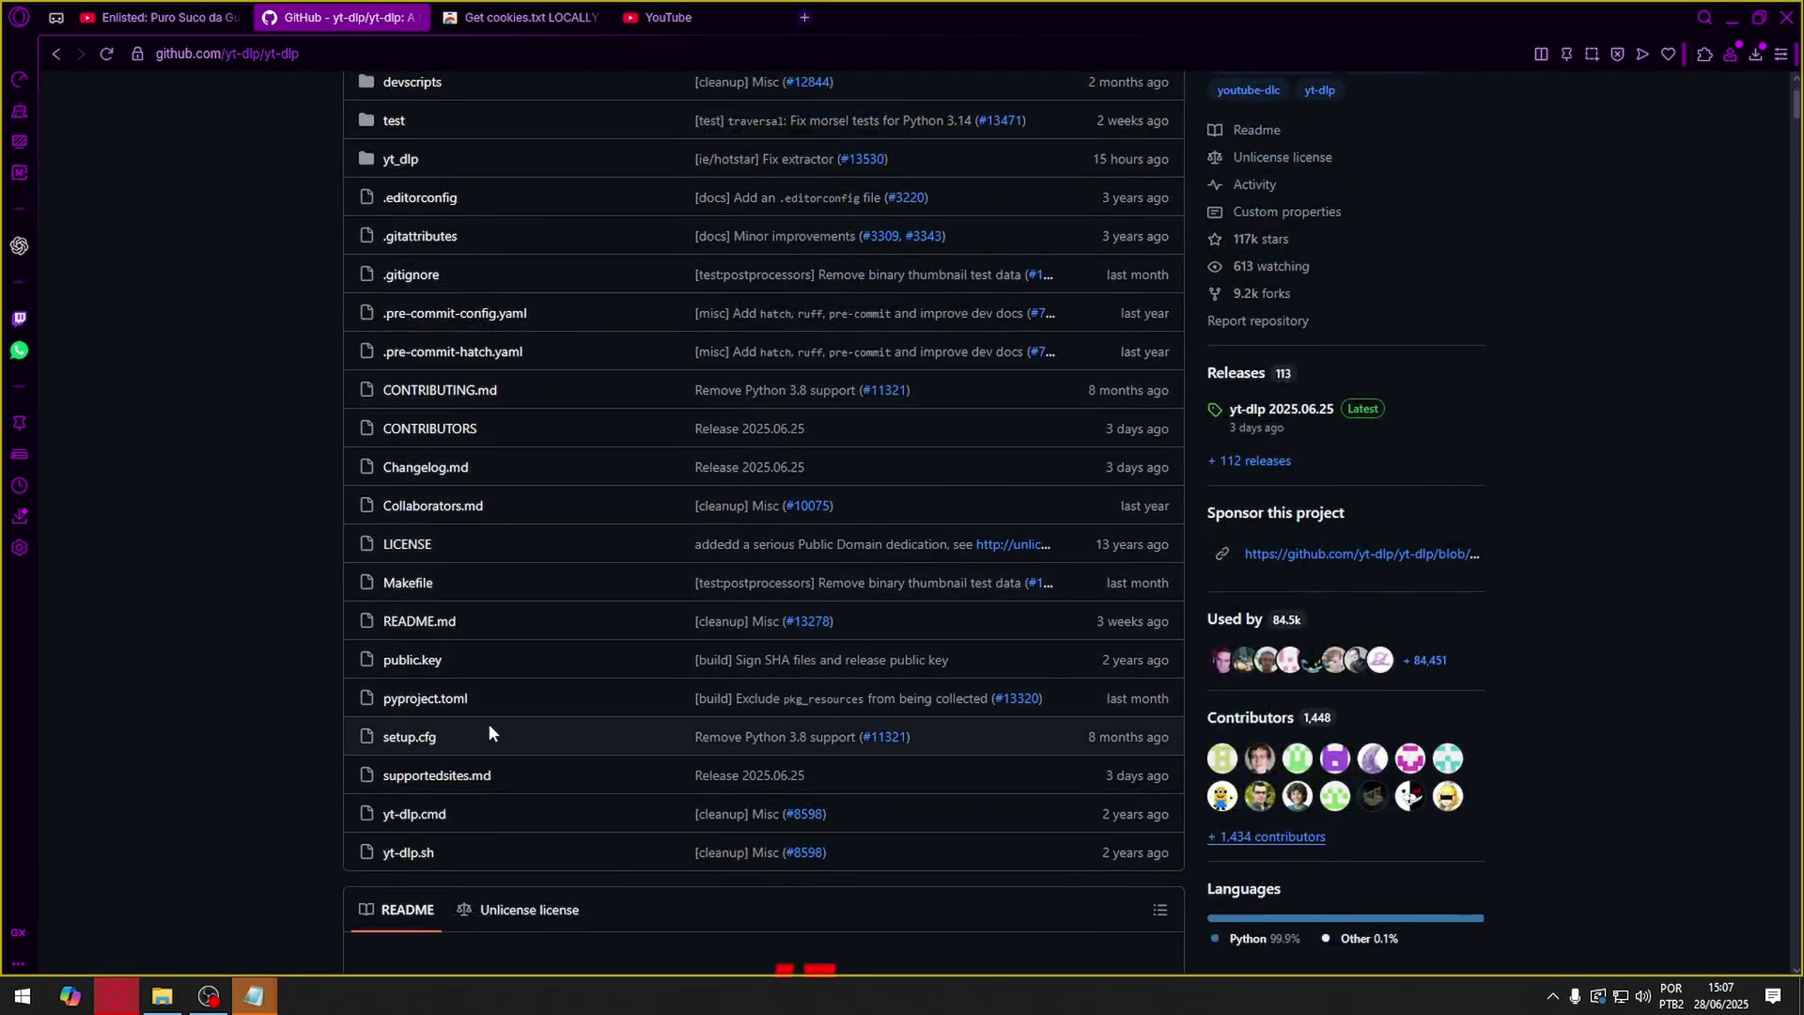
{"action": "scroll", "coordinate": [489, 733], "scroll_direction": "down", "scroll_amount": 8}
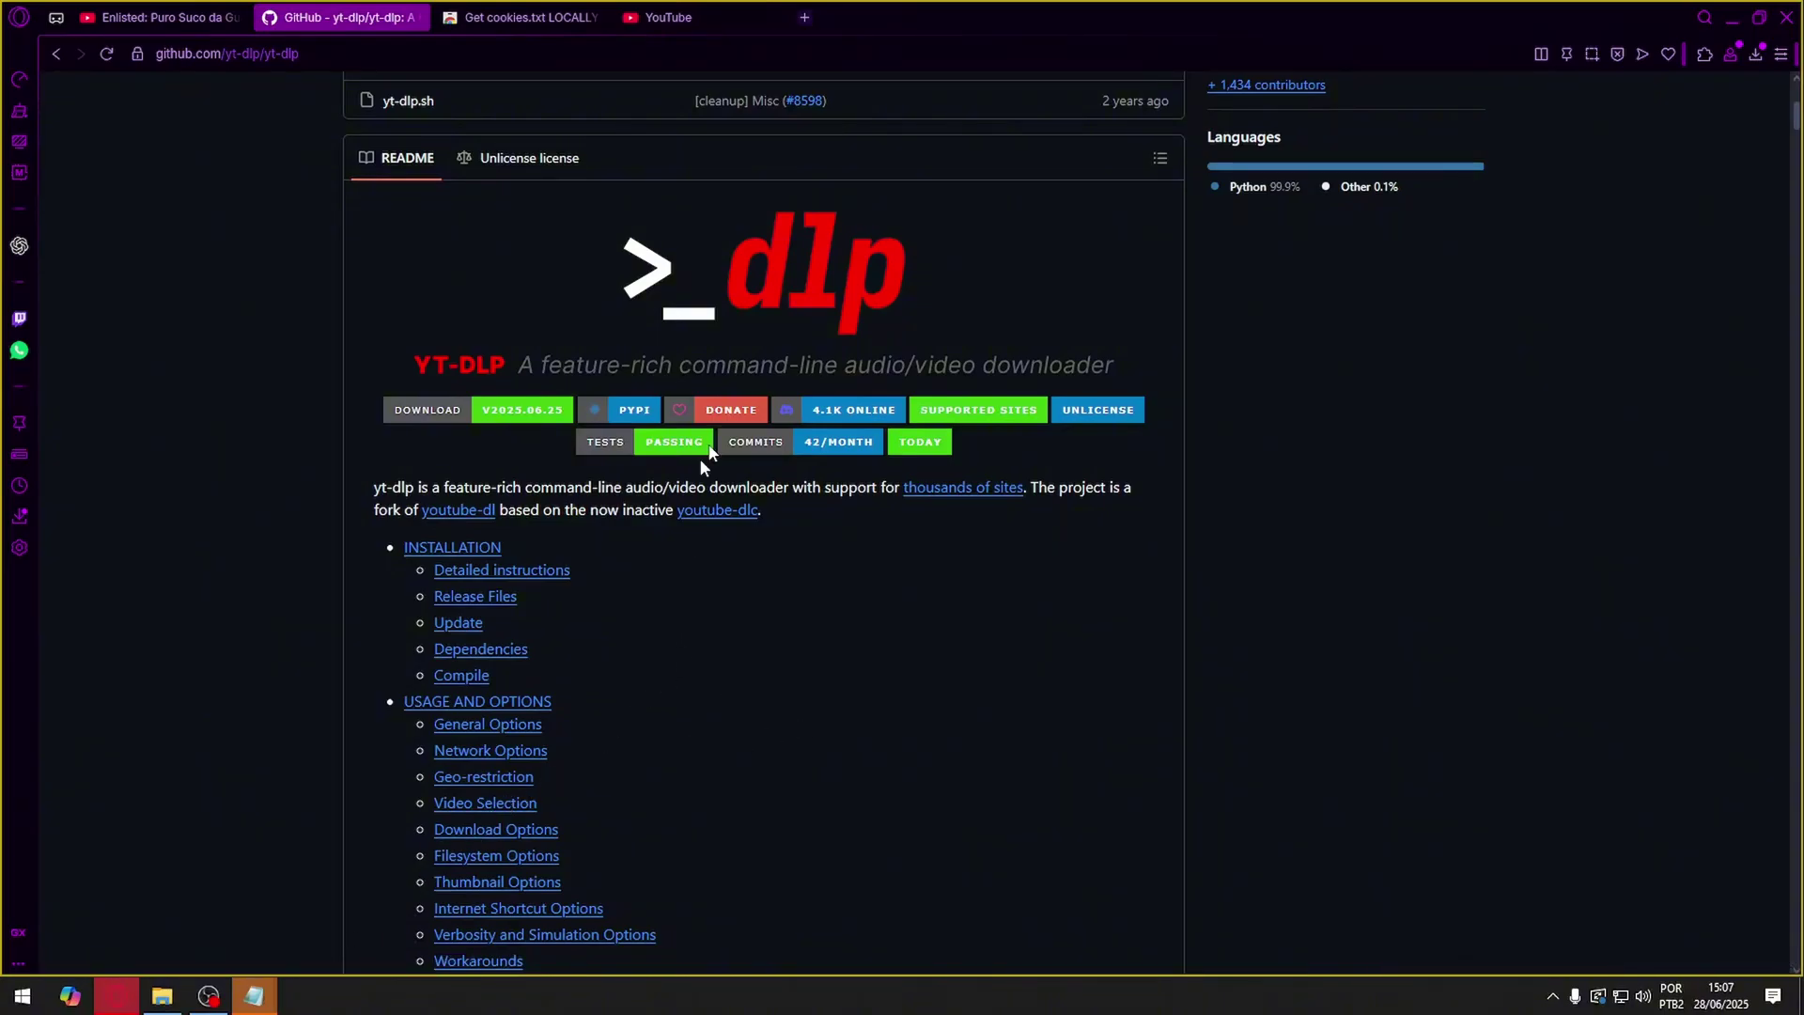
{"action": "scroll", "coordinate": [1401, 365], "scroll_direction": "up", "scroll_amount": 3}
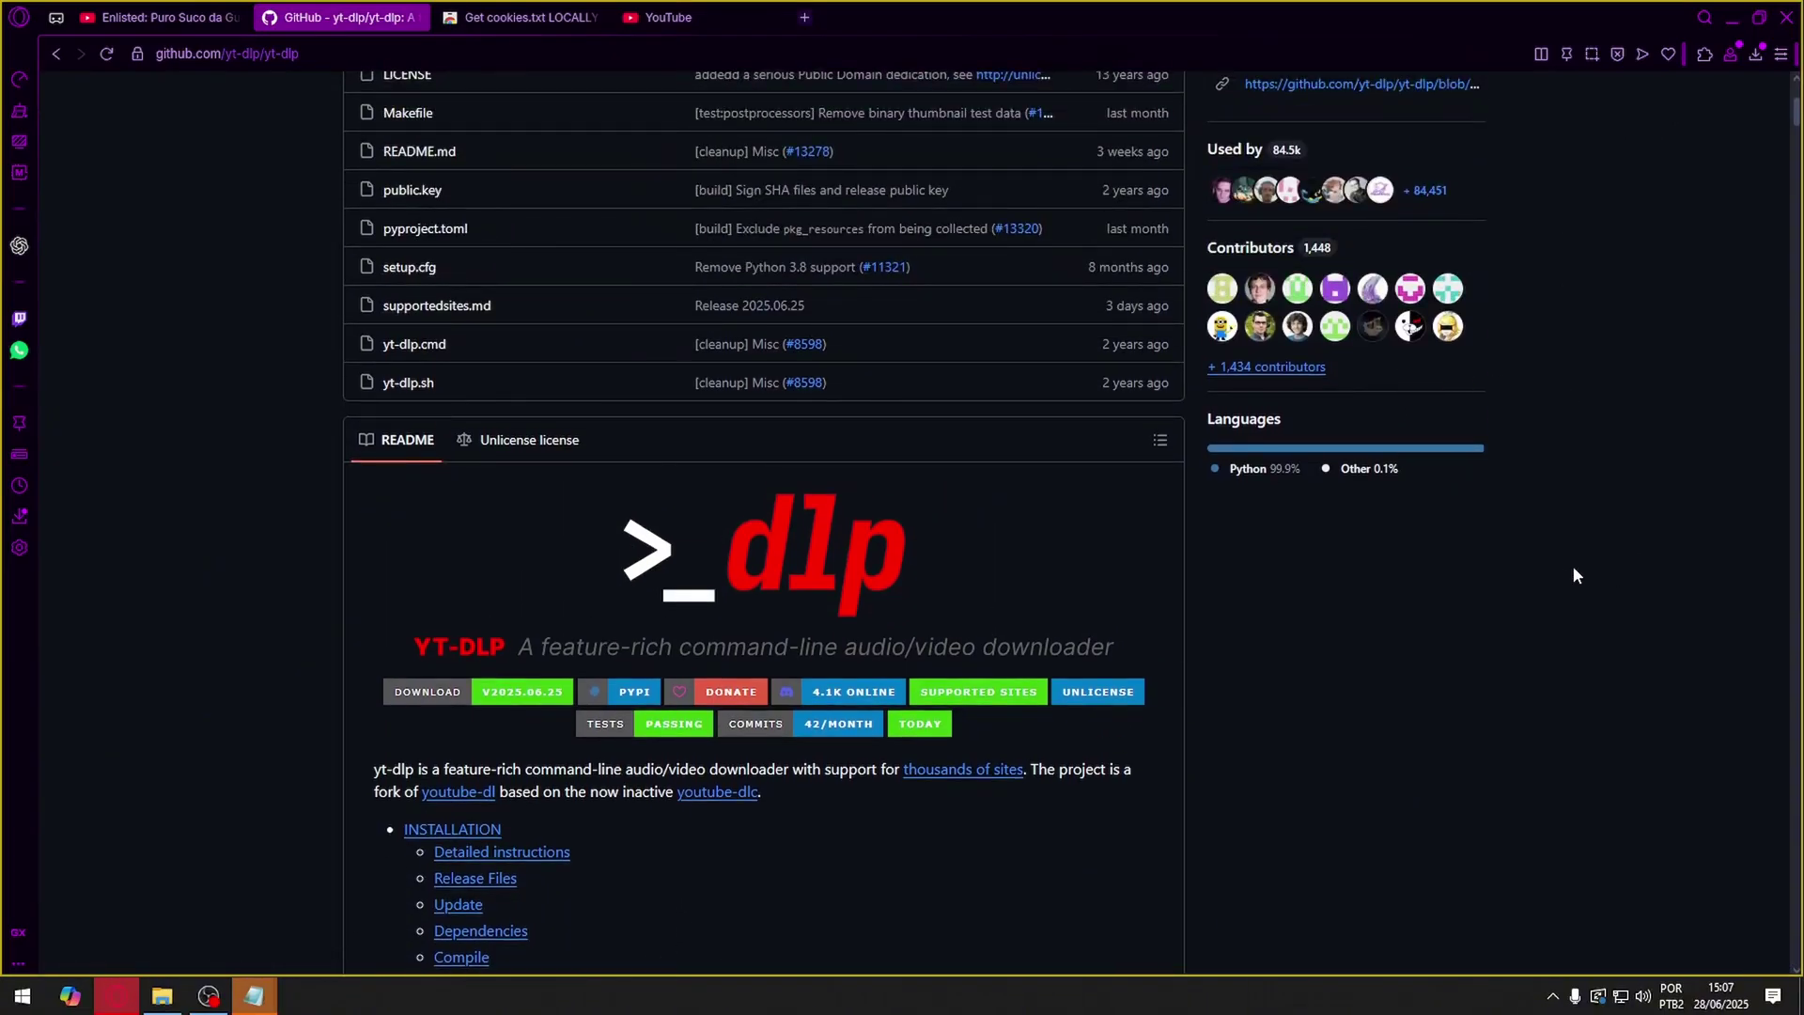